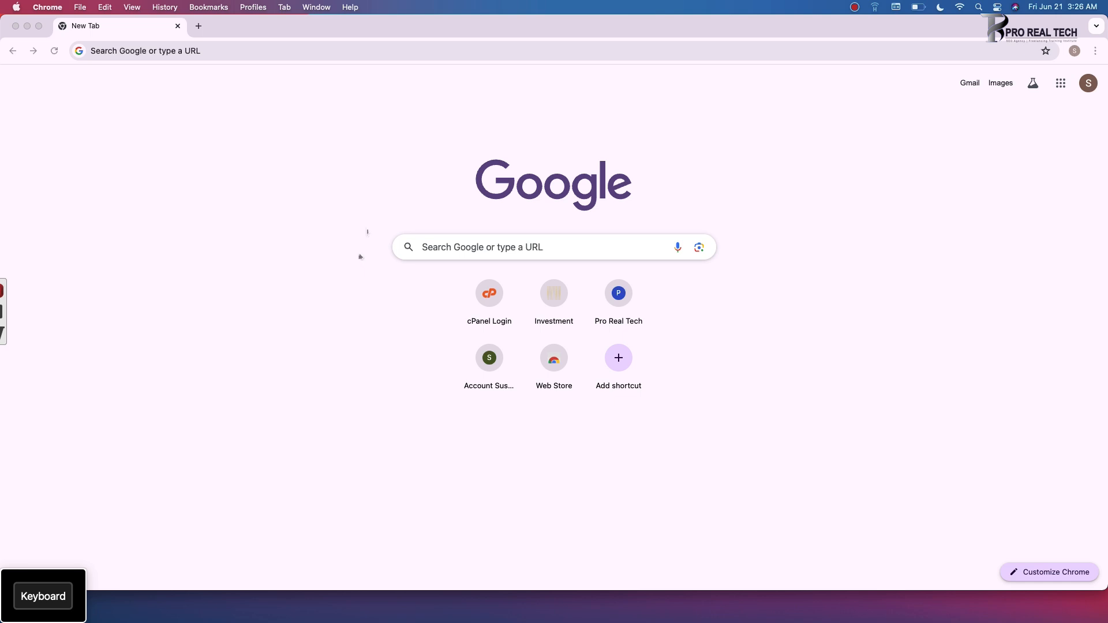
- Open app.specterhf.com and view its connection security details
{"action": "left_click", "coordinate": [388, 52]}
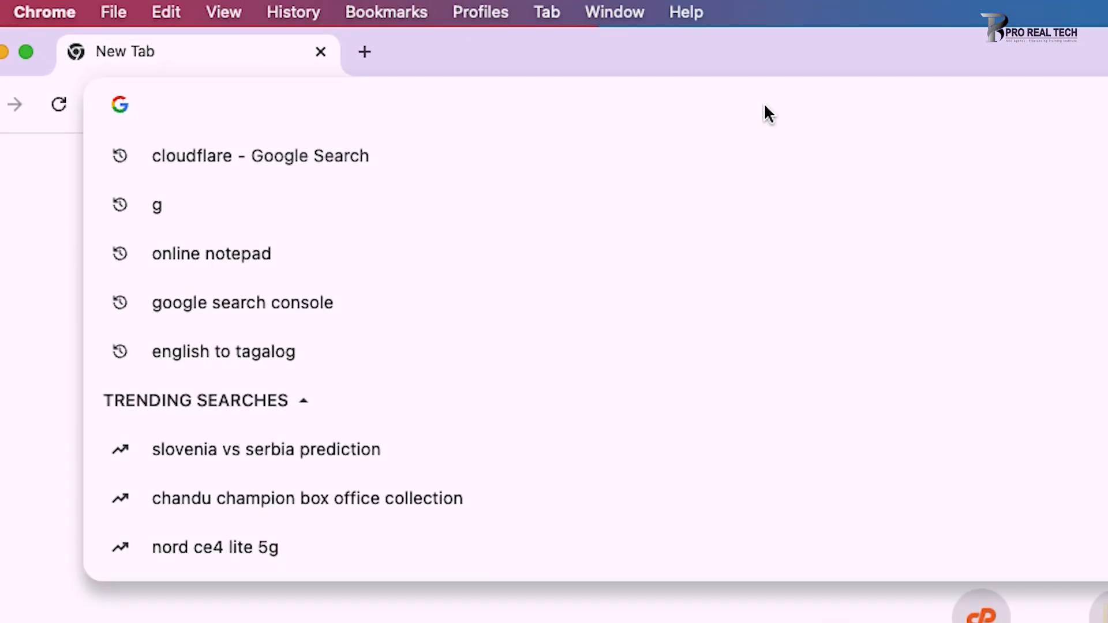
{"action": "type", "text": "spec"}
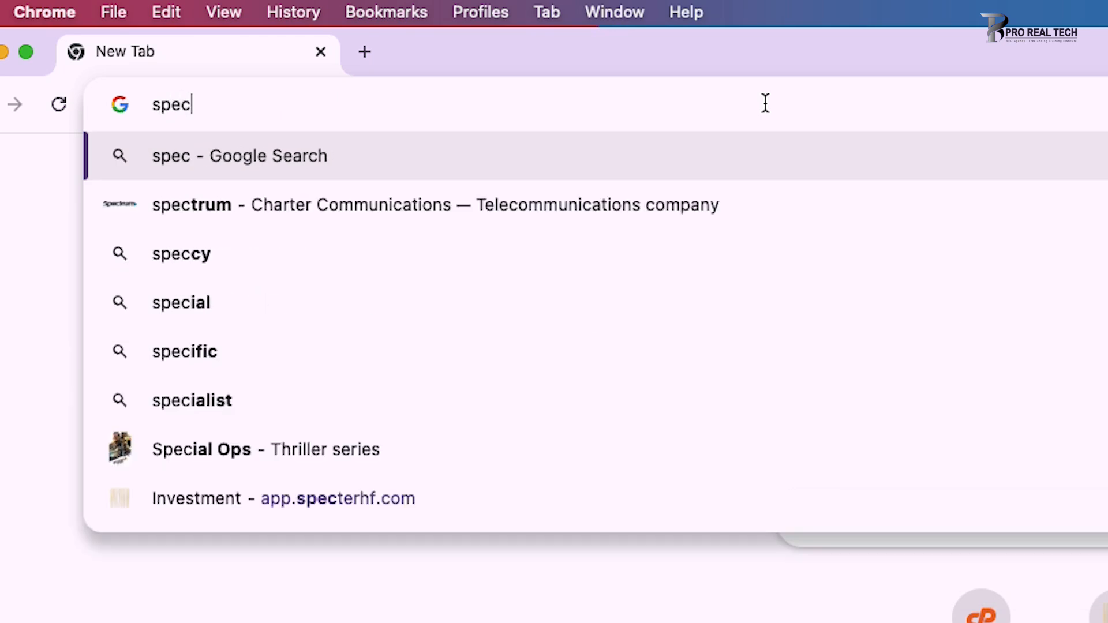
{"action": "left_click", "coordinate": [383, 502]}
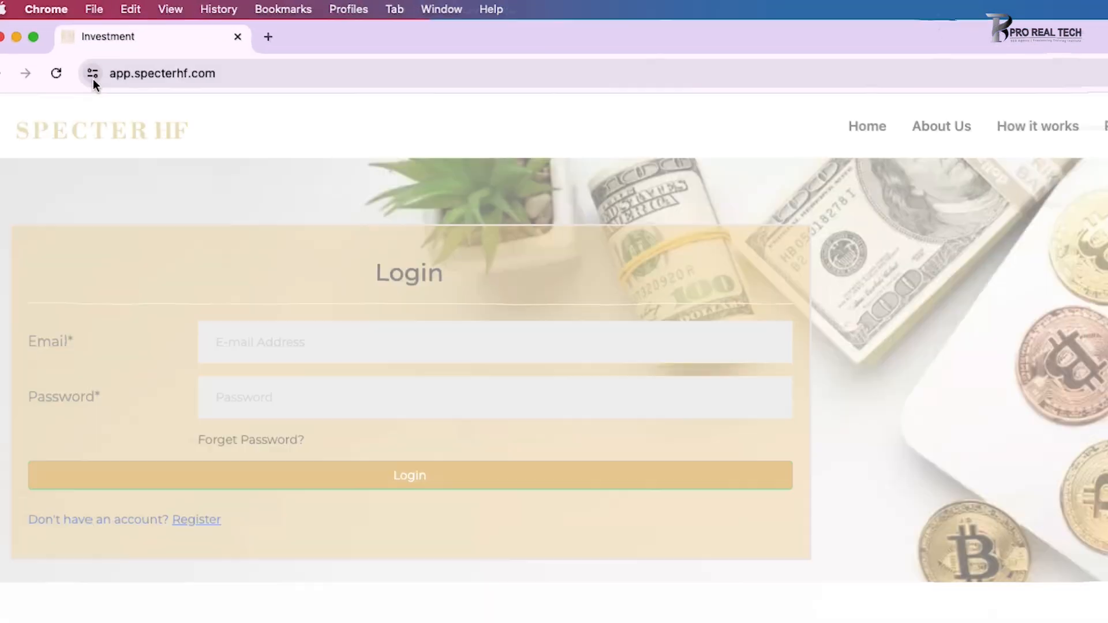
{"action": "left_click", "coordinate": [93, 79]}
{"action": "left_click", "coordinate": [152, 169]}
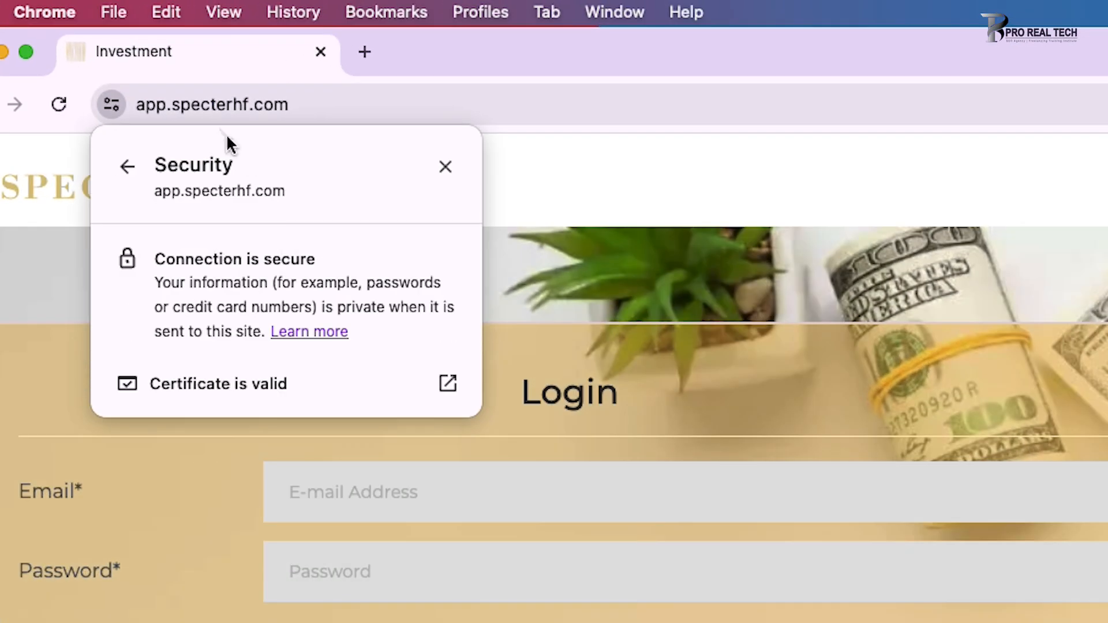
- Highlight the specterhf.com domain within the subdomain's web address
{"action": "left_click", "coordinate": [177, 105]}
{"action": "double_click", "coordinate": [263, 105]}
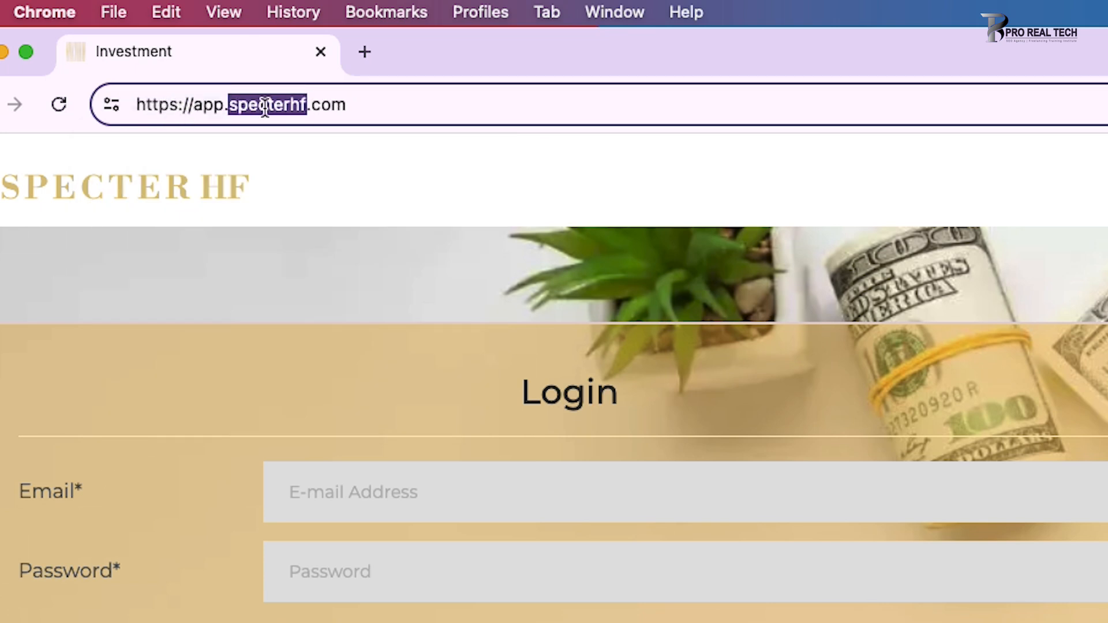
{"action": "left_click", "coordinate": [243, 105]}
{"action": "left_click_drag", "start_coordinate": [229, 105], "coordinate": [382, 106]}
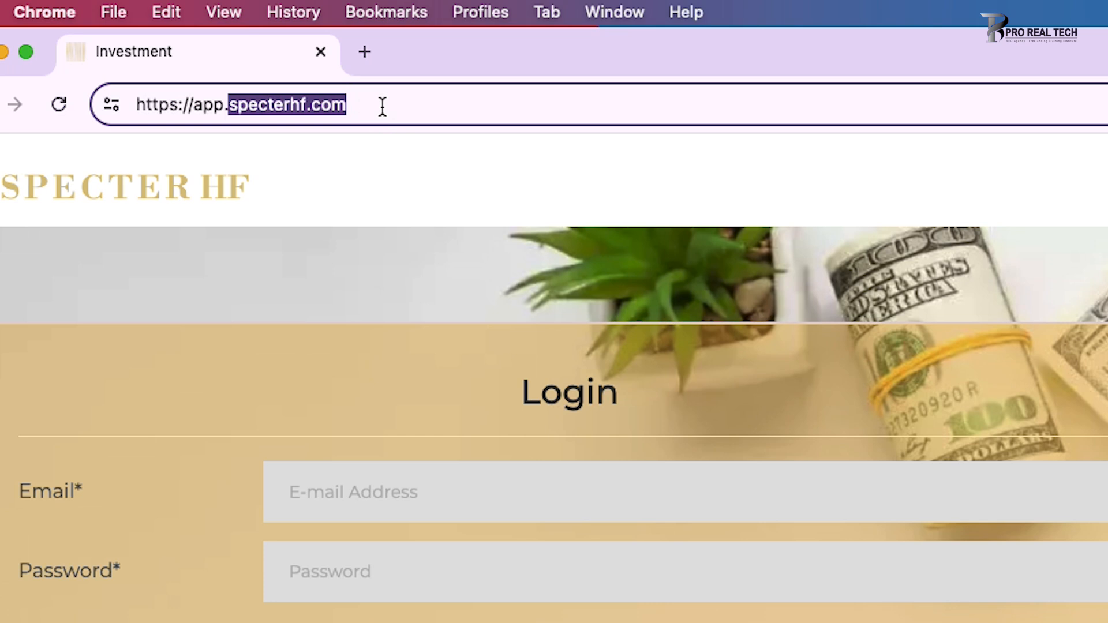
{"action": "left_click", "coordinate": [363, 106]}
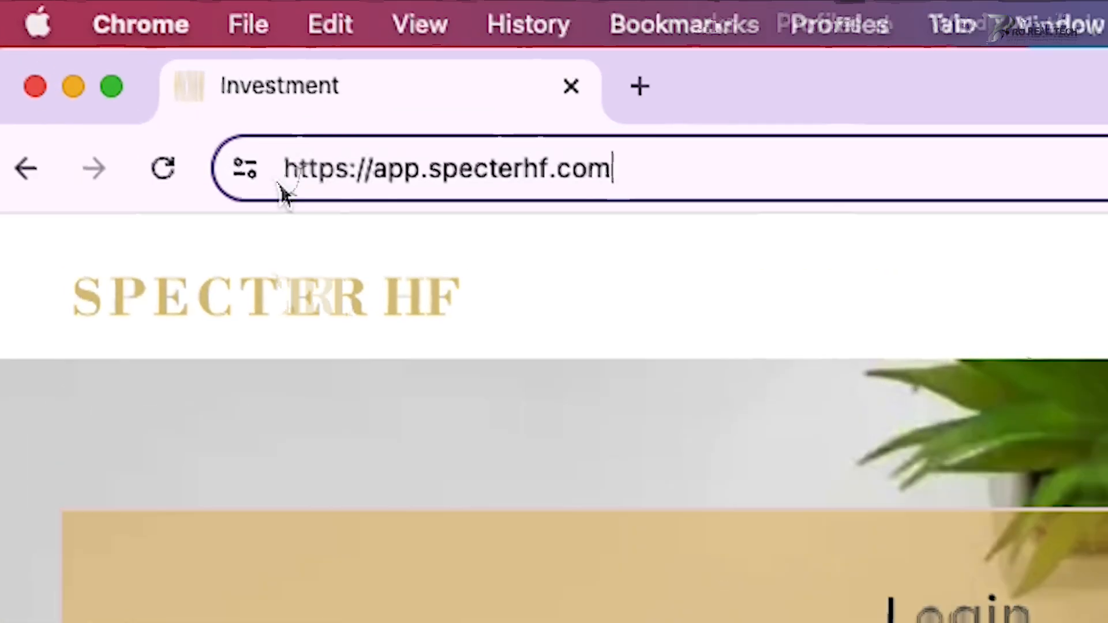
- Review the connection security information for app.specterhf.com again, then return to the site information overview
{"action": "left_click", "coordinate": [249, 174]}
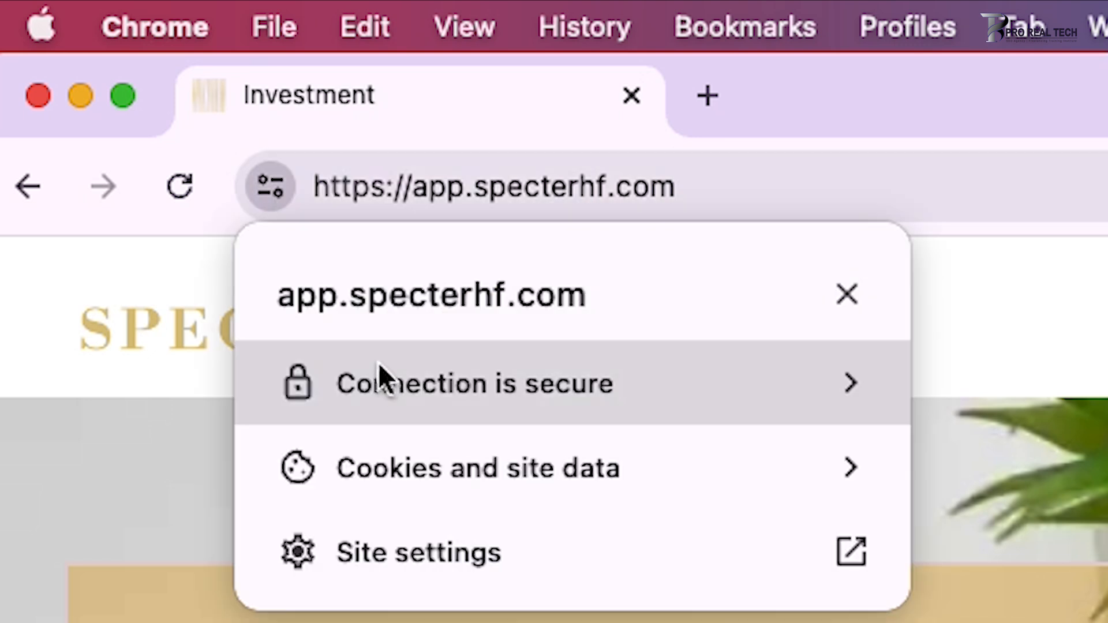
{"action": "left_click", "coordinate": [490, 384]}
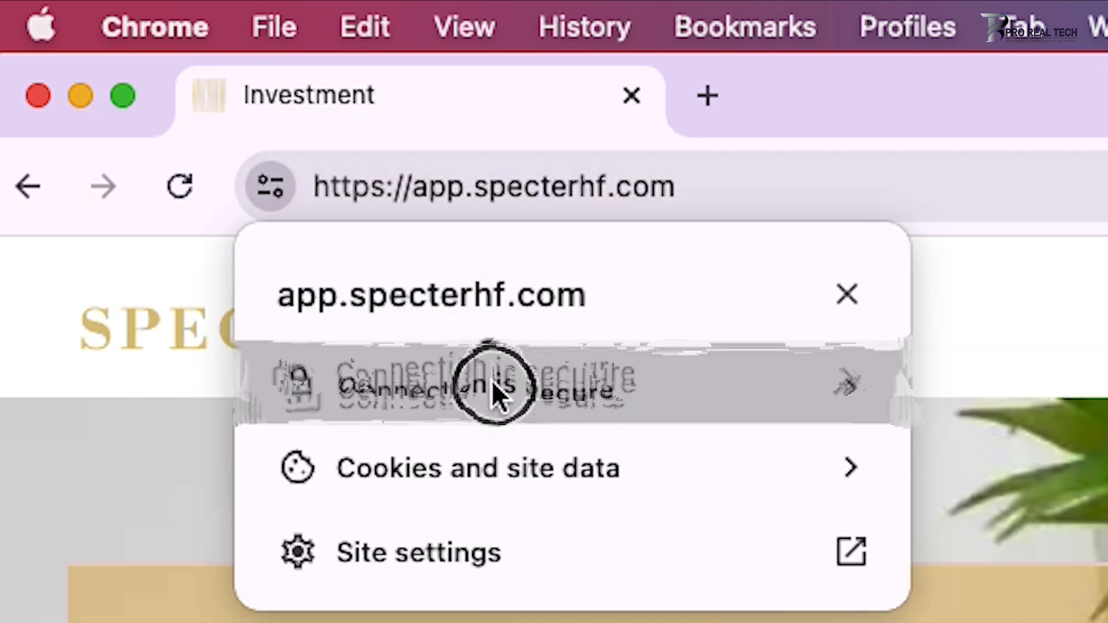
{"action": "left_click", "coordinate": [299, 293]}
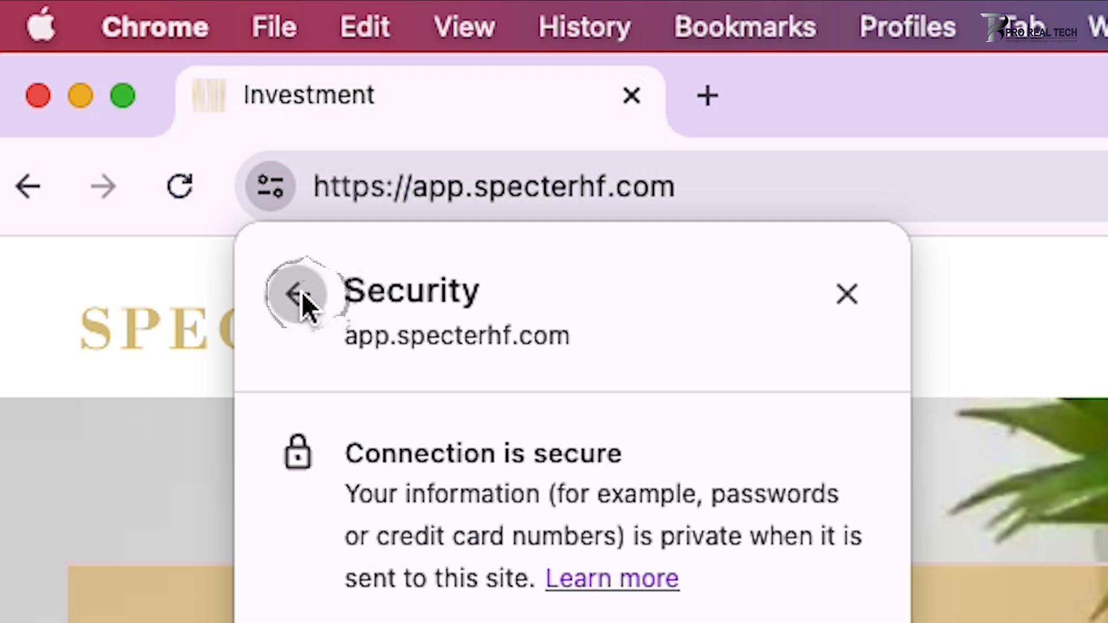
- Copy only the main domain, specterhf.com, from the subdomain's web address
{"action": "left_click", "coordinate": [424, 188]}
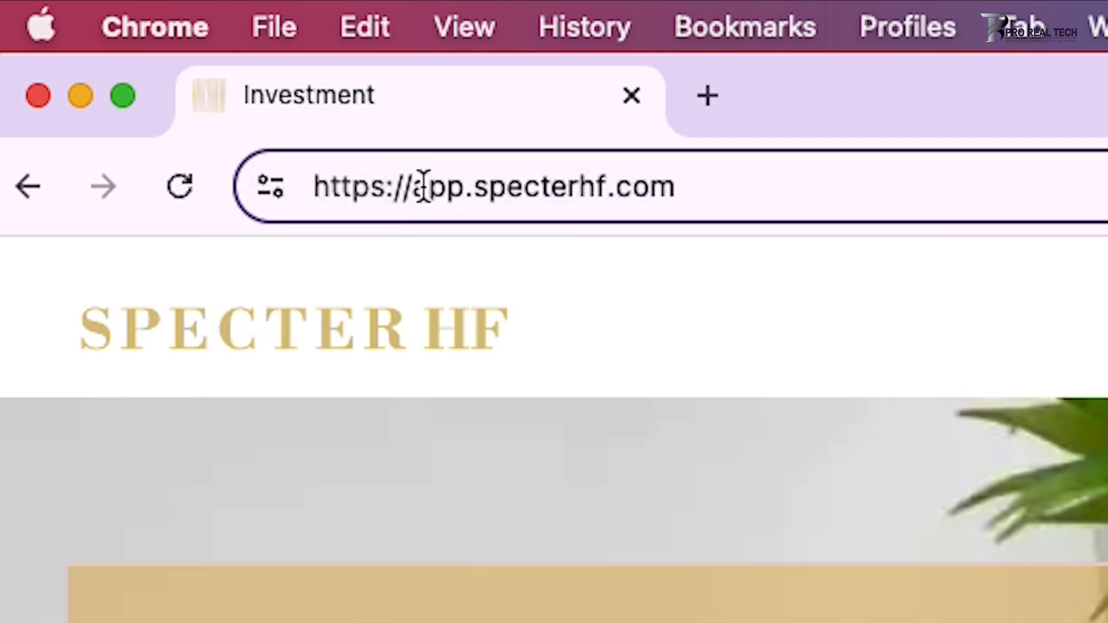
{"action": "left_click_drag", "start_coordinate": [472, 186], "coordinate": [1018, 178]}
{"action": "key", "text": "super+c"}
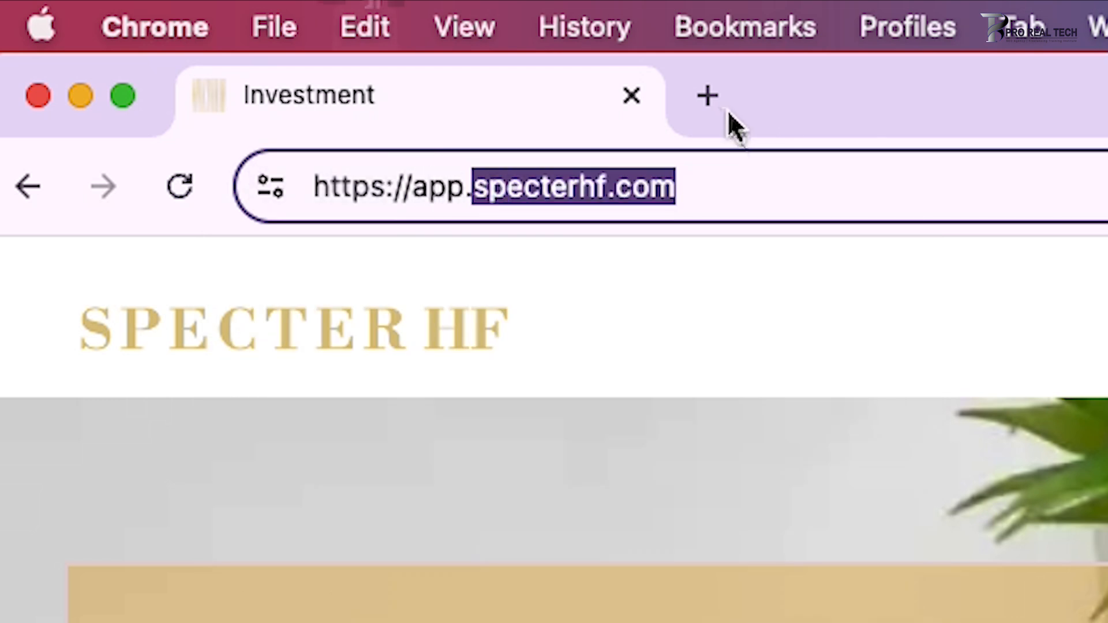
- Load specterhf.com in a new browser tab and view the site's connection security information
{"action": "left_click", "coordinate": [707, 96]}
{"action": "key", "text": "super+v"}
{"action": "key", "text": "super+Left"}
{"action": "type", "text": "www"}
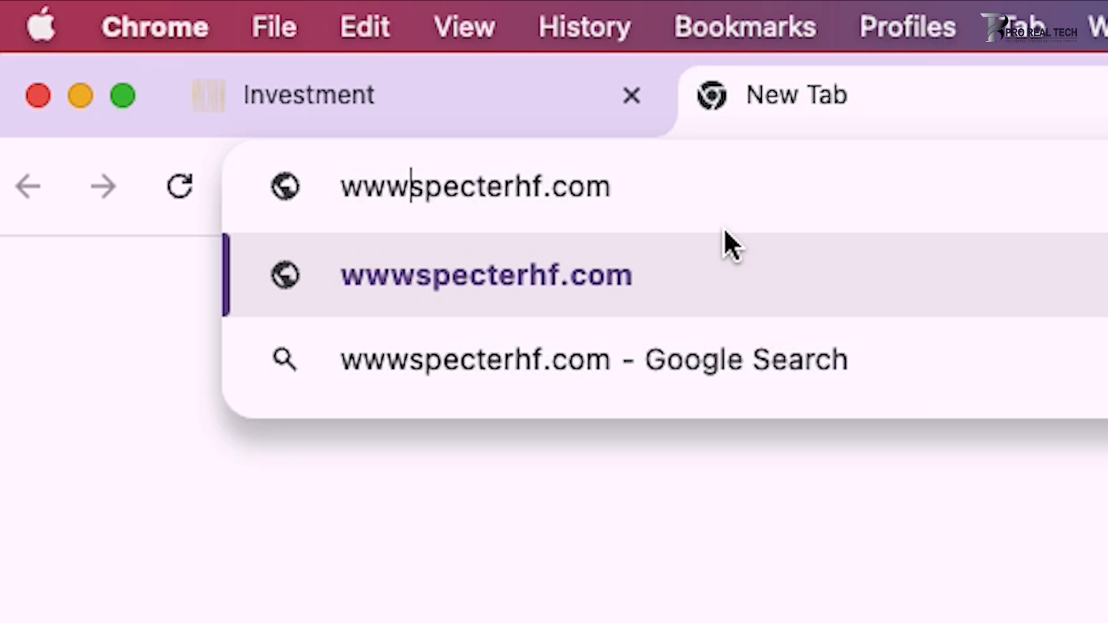
{"action": "key", "text": "BackSpace"}
{"action": "key", "text": "BackSpace"}
{"action": "key", "text": "BackSpace"}
{"action": "key", "text": "Return"}
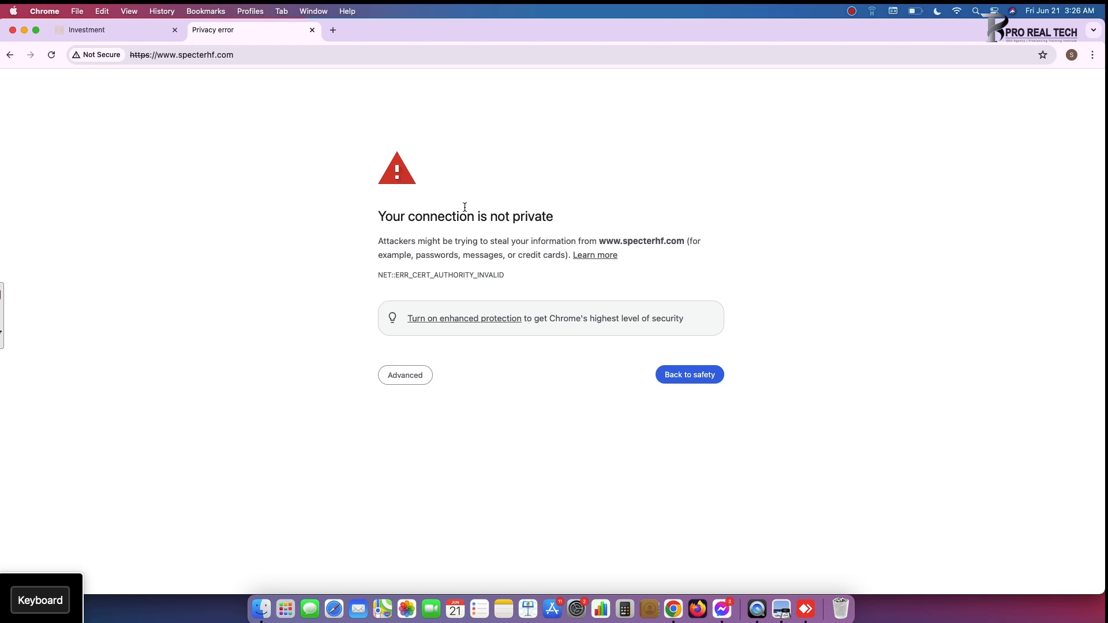
{"action": "left_click", "coordinate": [92, 55]}
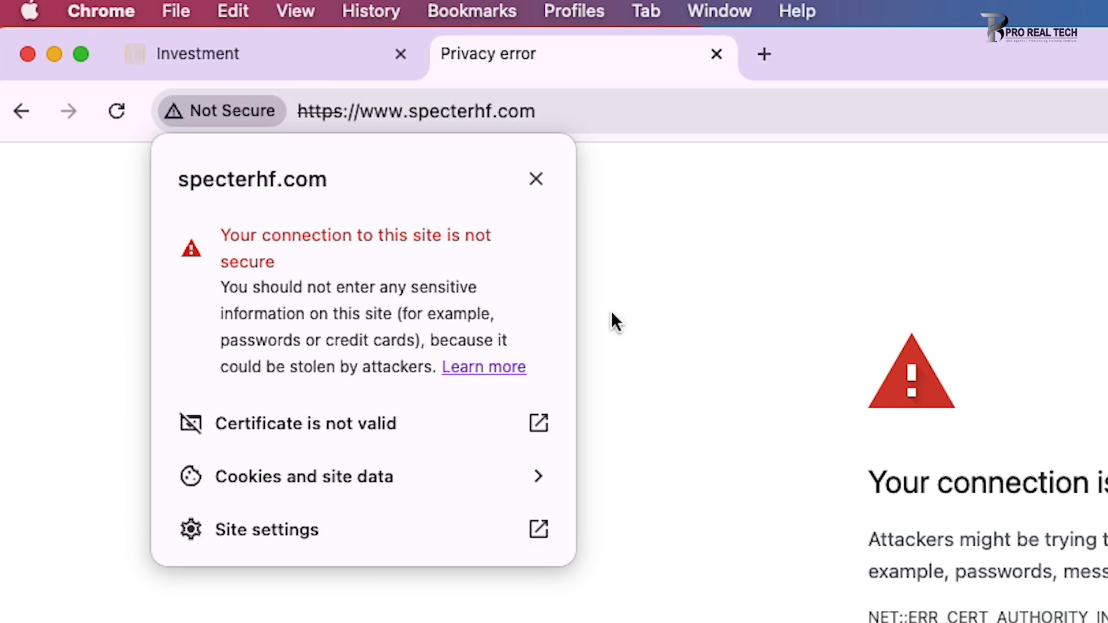
{"action": "left_click", "coordinate": [652, 240]}
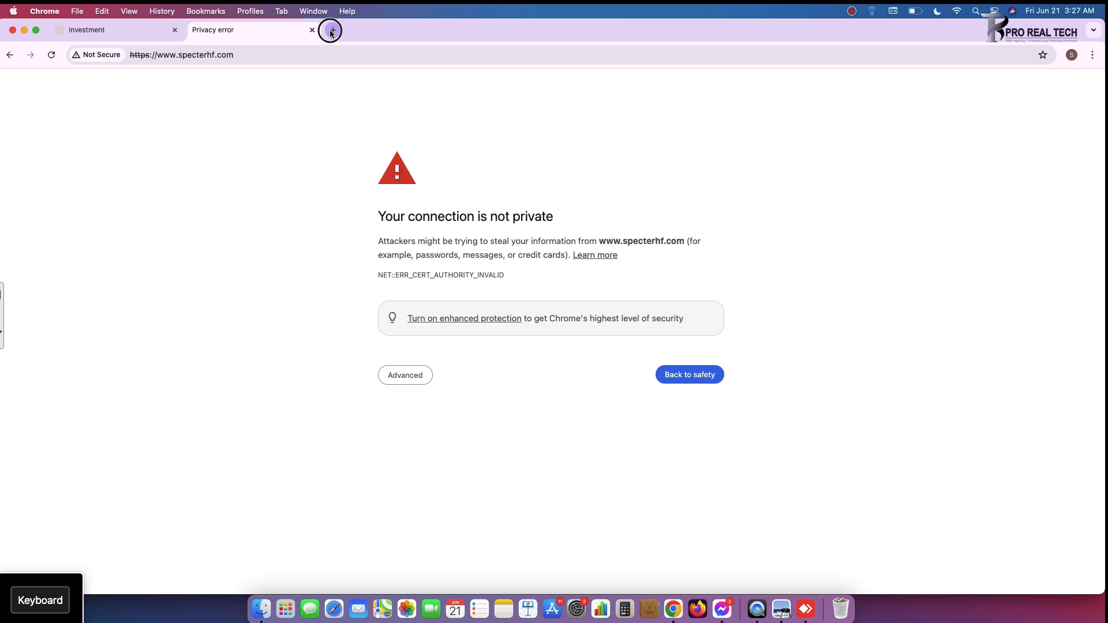
- Open the cPanel login page in a new browser tab using its saved shortcut
{"action": "left_click", "coordinate": [765, 54]}
{"action": "left_click", "coordinate": [486, 300]}
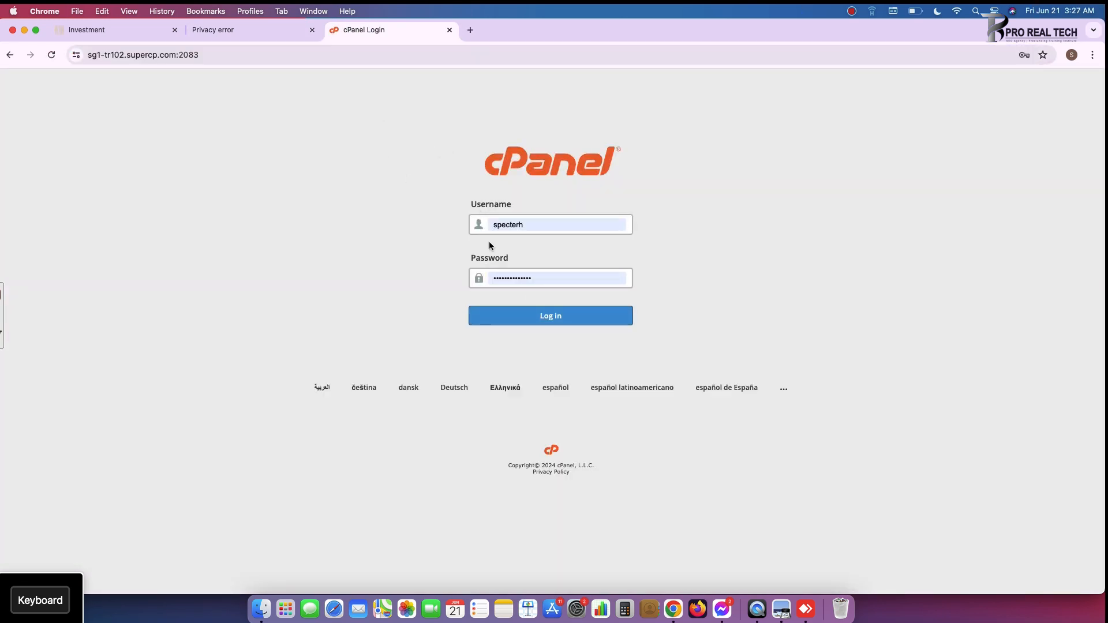
{"action": "double_click", "coordinate": [163, 56]}
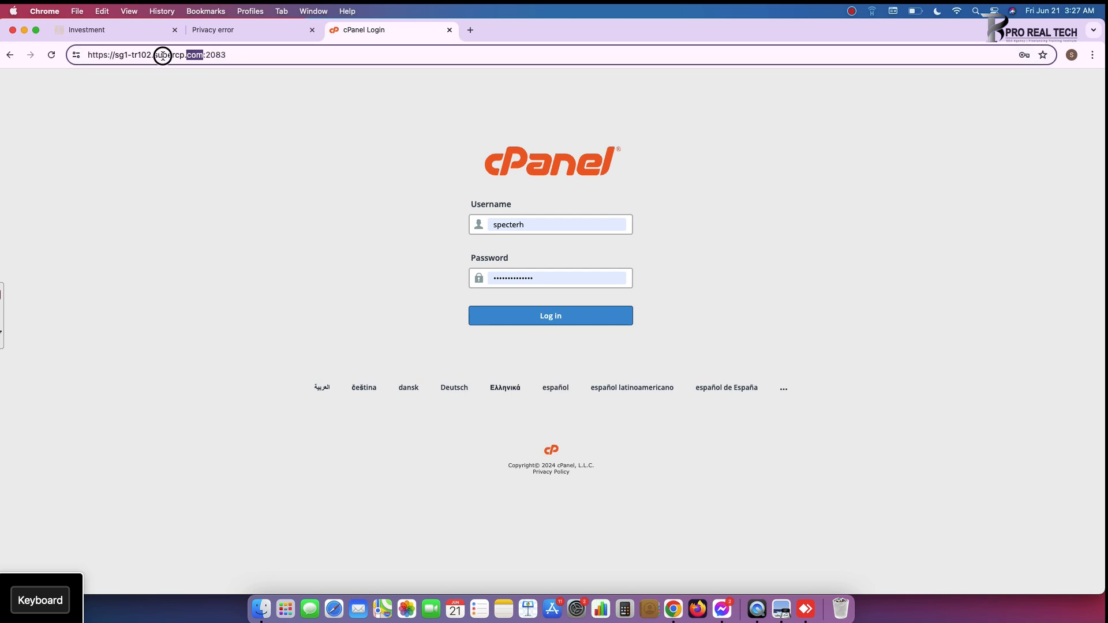
- Open host.prorealtech.com in a new browser tab
{"action": "left_click", "coordinate": [470, 30]}
{"action": "type", "text": "host.prorealtech.com"}
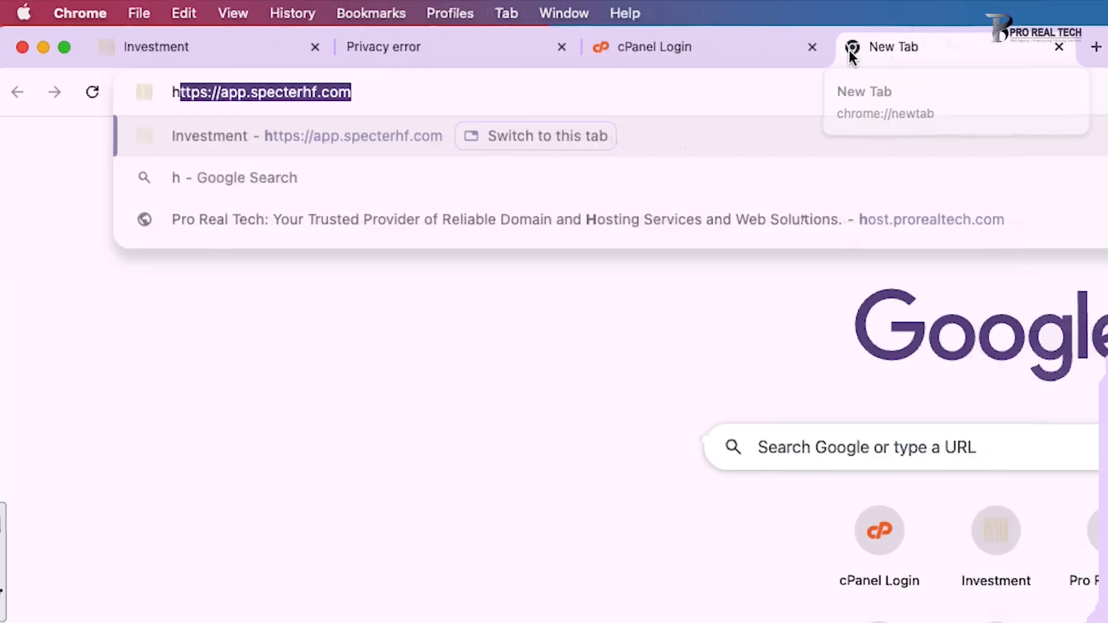
{"action": "key", "text": "Return"}
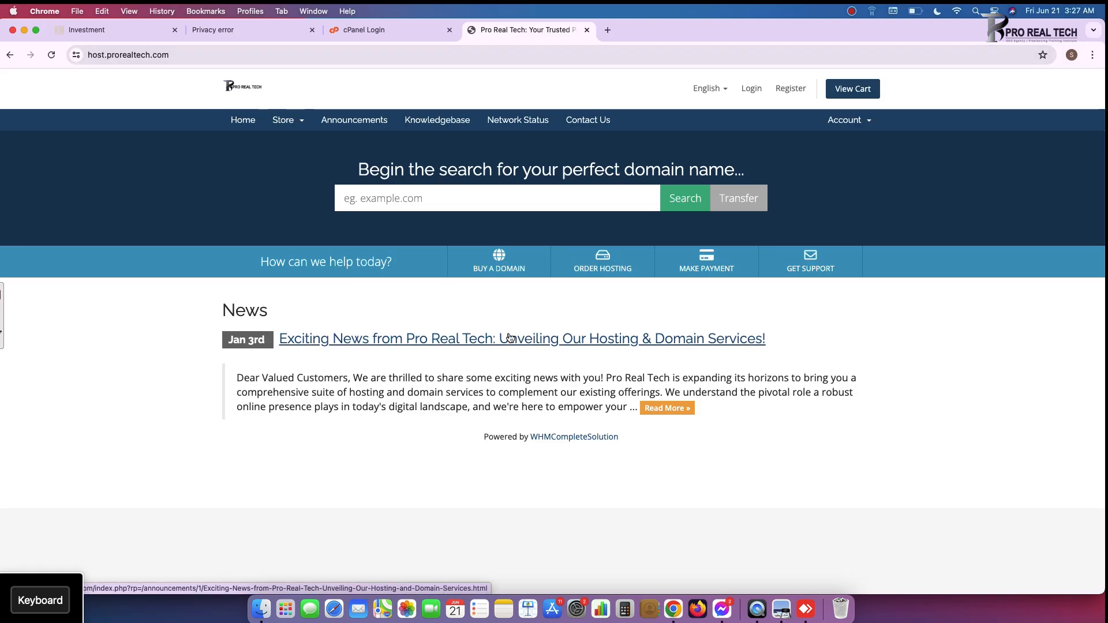
- Log in to cPanel with the prefilled credentials and open Domains to check Force HTTPS Redirect for specterhf.com
{"action": "left_click", "coordinate": [372, 28]}
{"action": "left_click", "coordinate": [551, 315]}
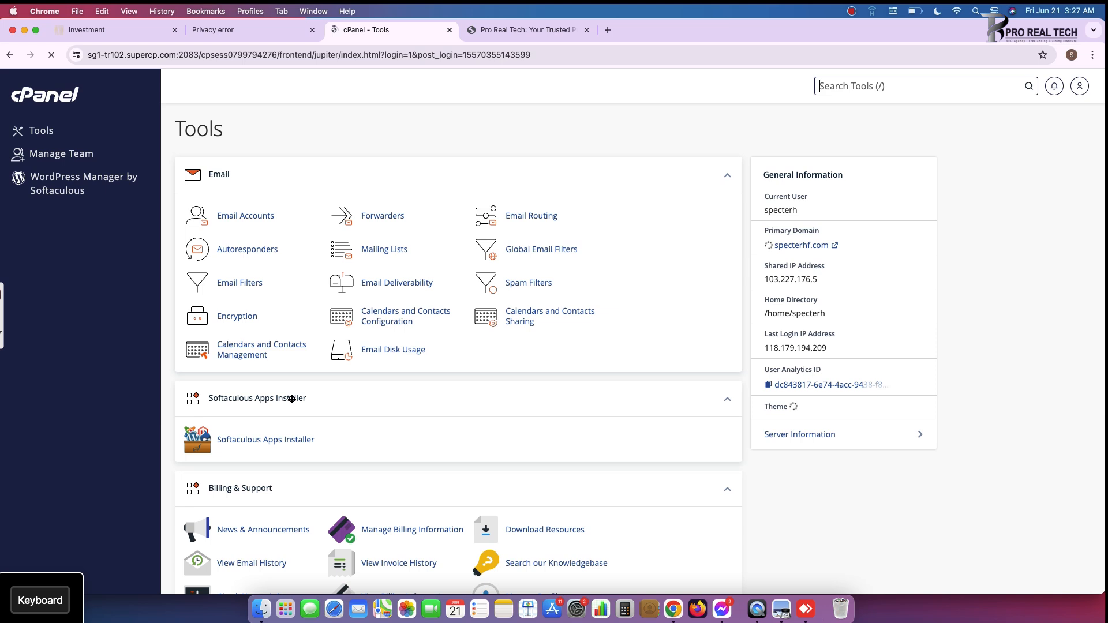
{"action": "scroll", "coordinate": [292, 398], "scroll_direction": "down", "scroll_amount": 10}
{"action": "scroll", "coordinate": [290, 398], "scroll_direction": "down", "scroll_amount": 3}
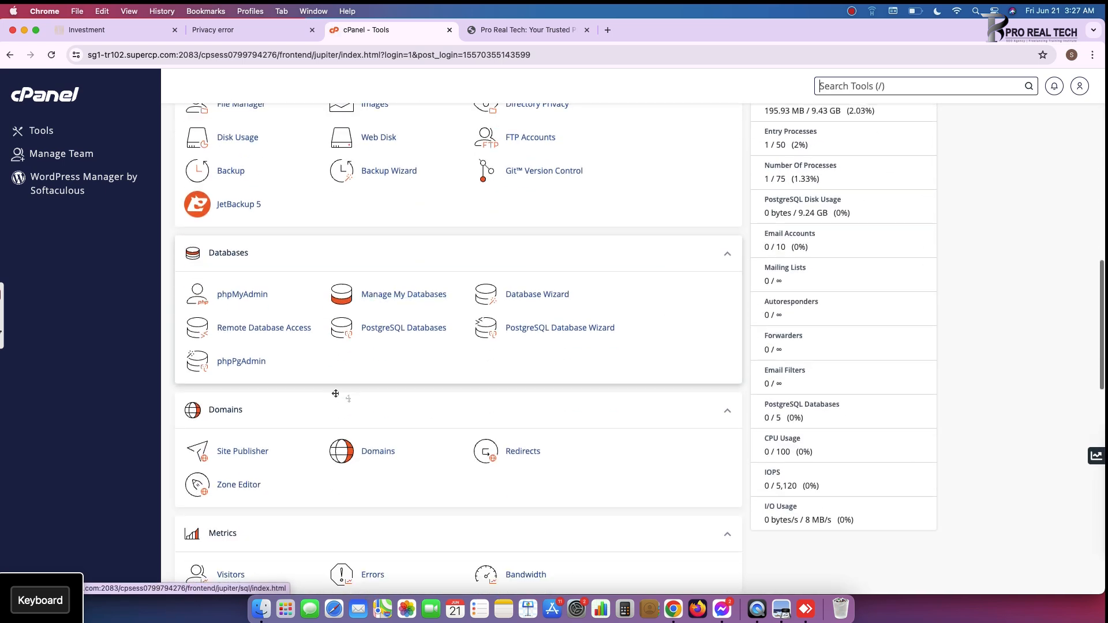
{"action": "left_click", "coordinate": [379, 452]}
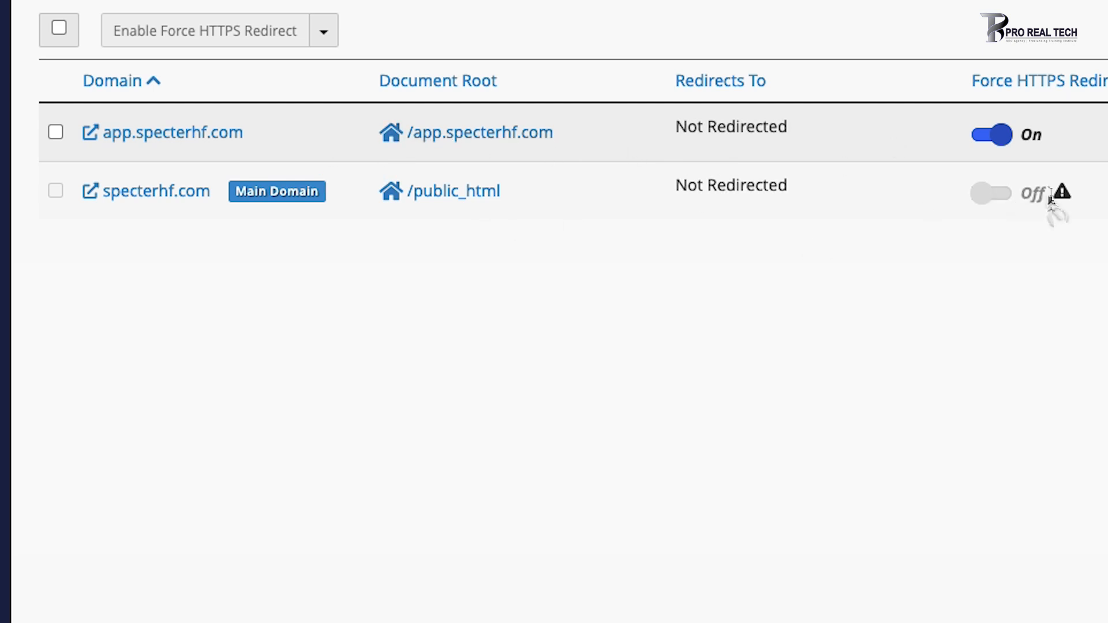
{"action": "mouse_move", "coordinate": [1064, 196]}
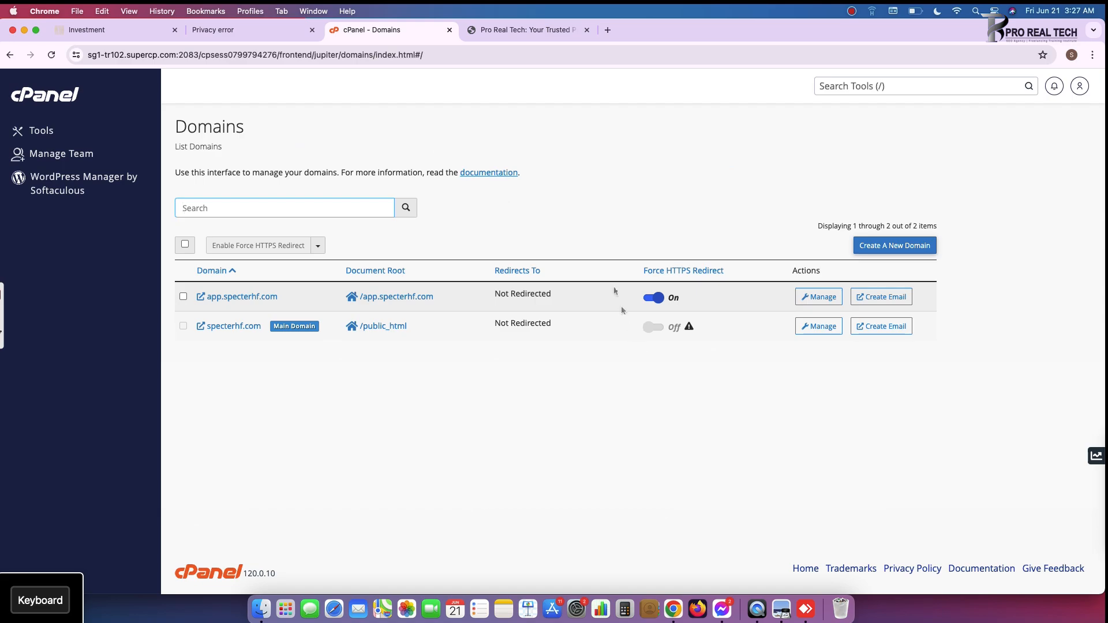
- Search for cloudflare in a new browser tab and open the official Cloudflare website
{"action": "left_click", "coordinate": [606, 29]}
{"action": "type", "text": "c"}
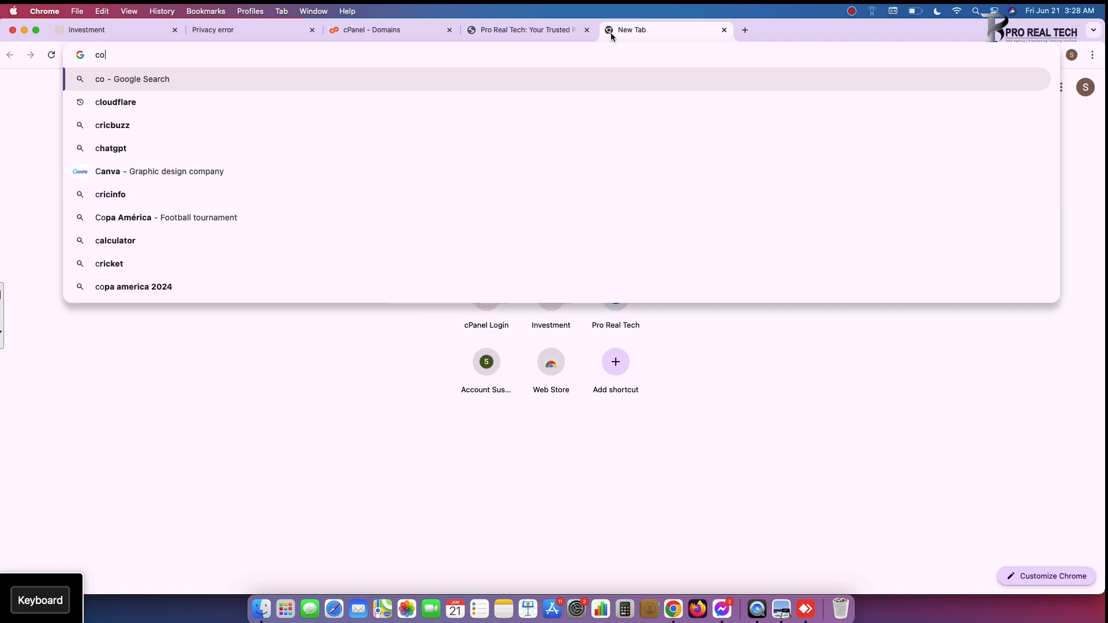
{"action": "key", "text": "Down"}
{"action": "key", "text": "Return"}
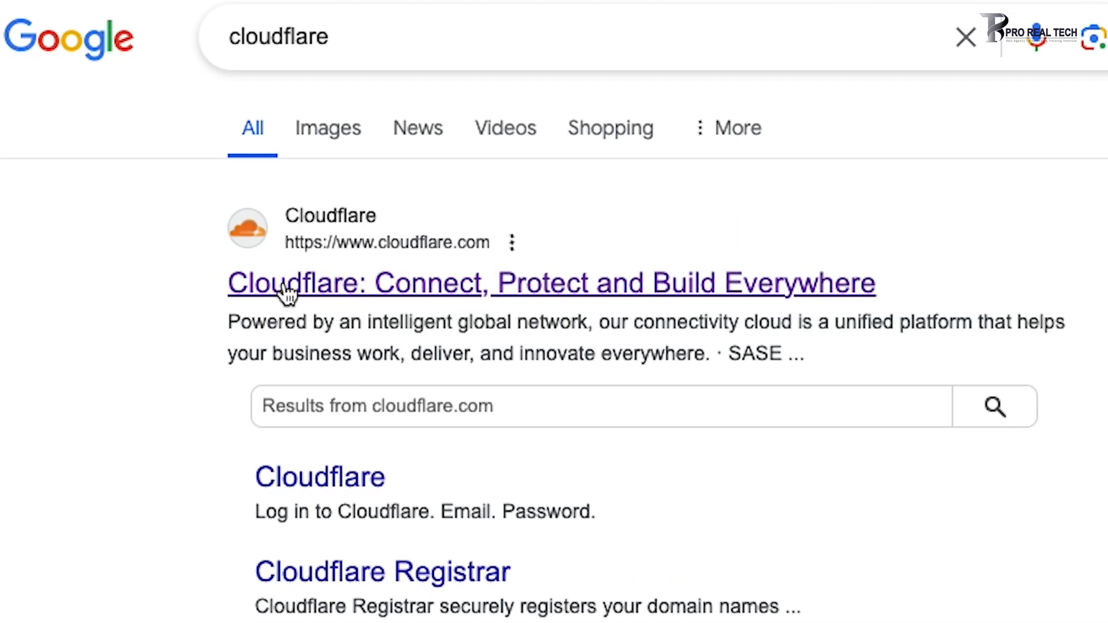
{"action": "left_click", "coordinate": [286, 293]}
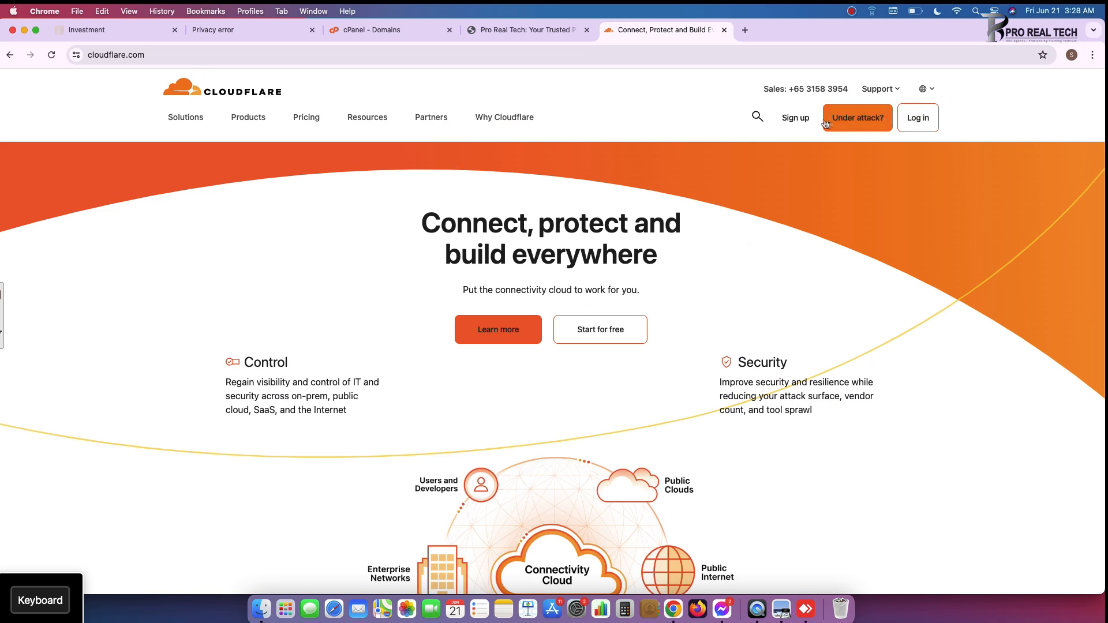
- Go to Cloudflare's sign-up plans and choose to add a website under the Free $0/month plan
{"action": "left_click", "coordinate": [798, 119]}
{"action": "scroll", "coordinate": [497, 396], "scroll_direction": "down", "scroll_amount": 5}
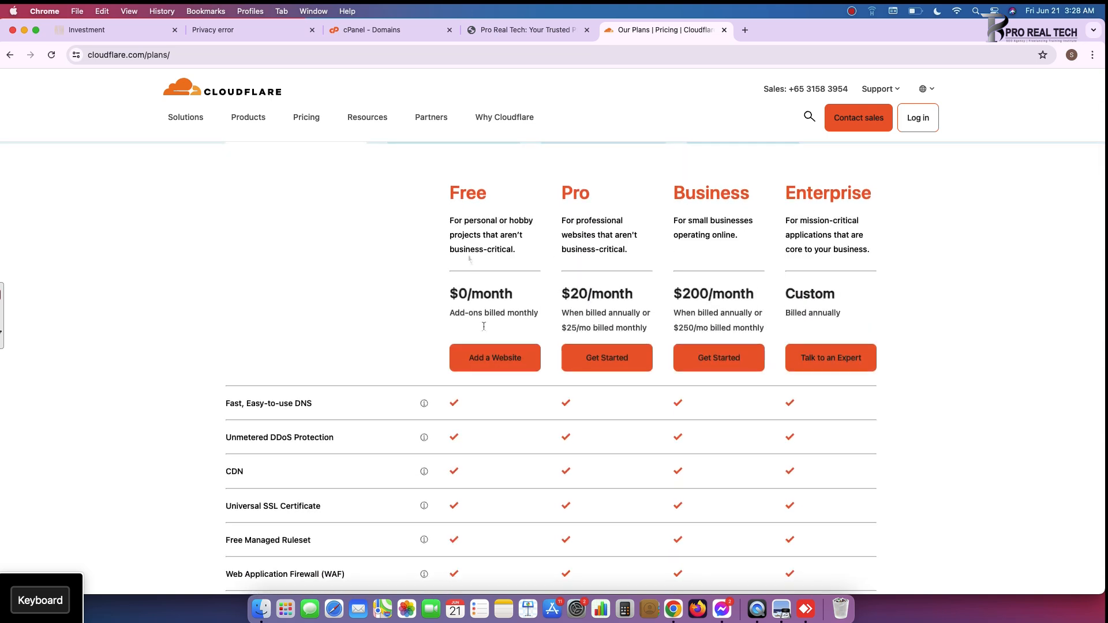
{"action": "scroll", "coordinate": [487, 461], "scroll_direction": "up", "scroll_amount": 1}
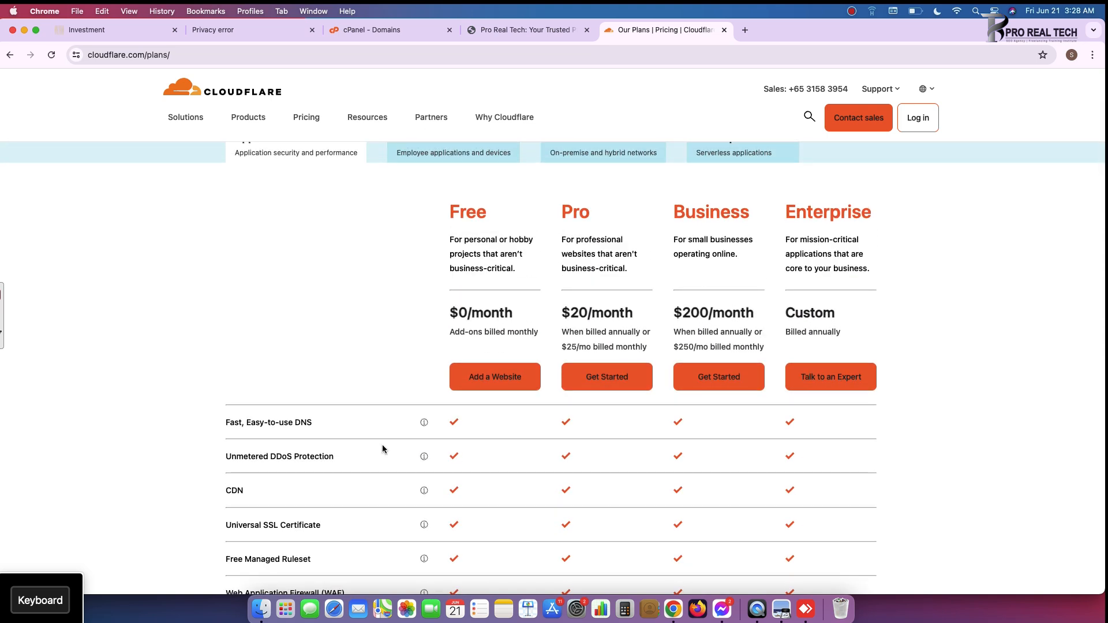
{"action": "scroll", "coordinate": [404, 449], "scroll_direction": "down", "scroll_amount": 1}
{"action": "scroll", "coordinate": [474, 508], "scroll_direction": "up", "scroll_amount": 3}
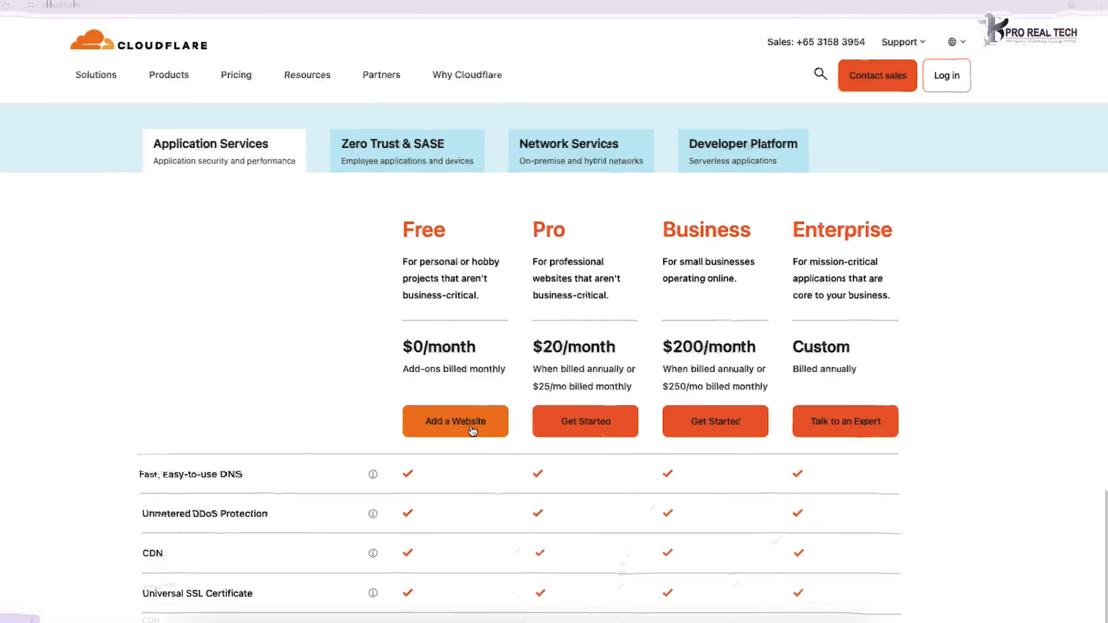
{"action": "left_click", "coordinate": [502, 416]}
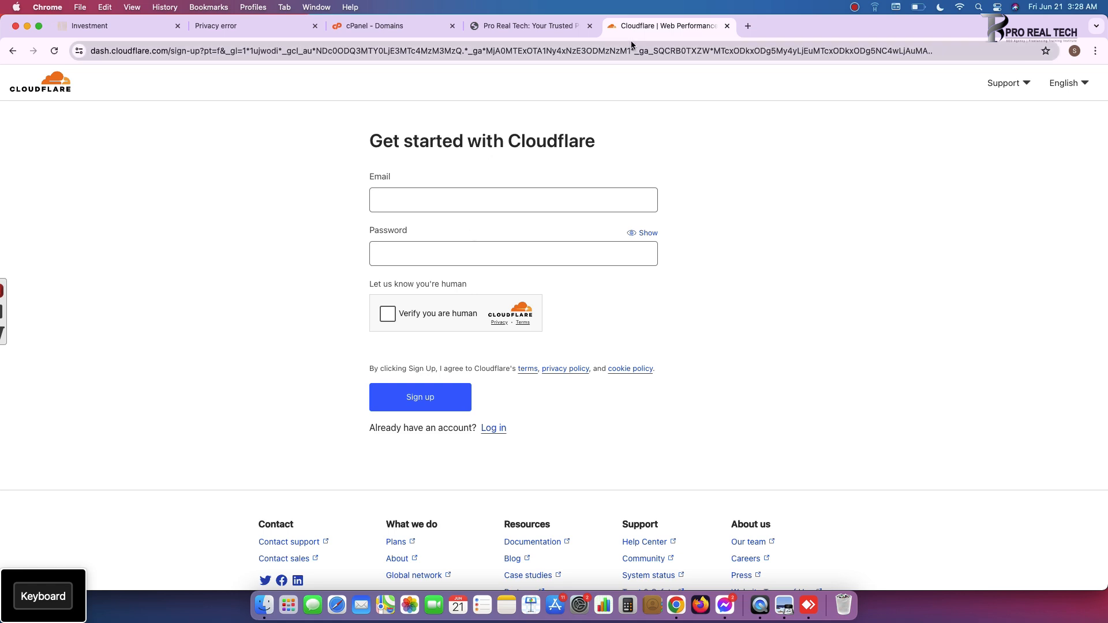
- Search for gmail in a new browser tab and copy the signed-in Google account's email address
{"action": "key", "text": "super+t"}
{"action": "type", "text": "gma"}
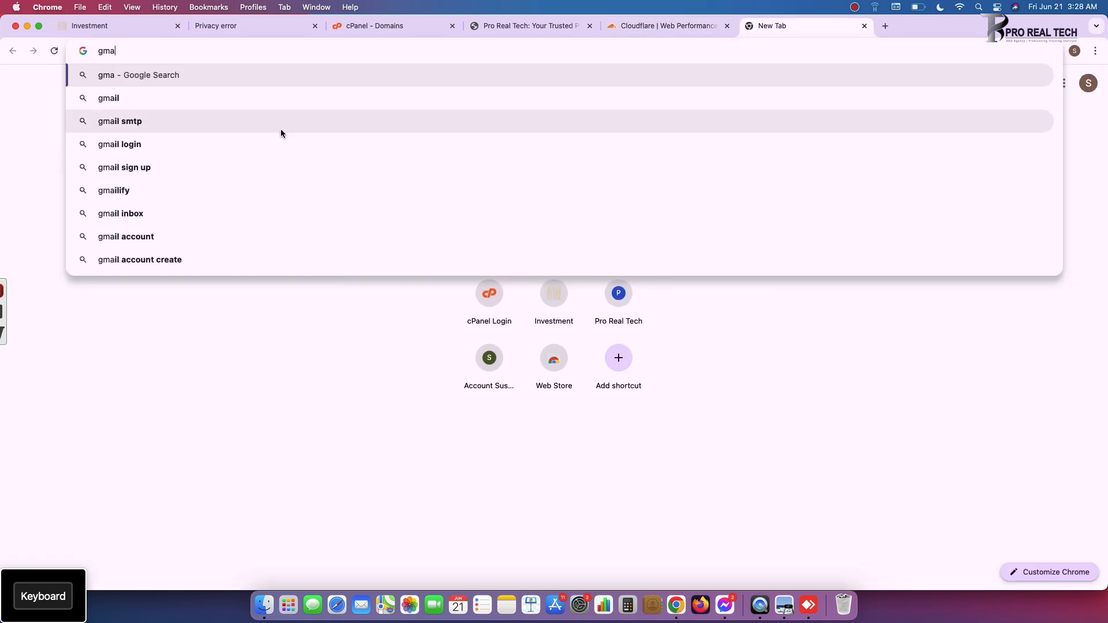
{"action": "left_click", "coordinate": [250, 98]}
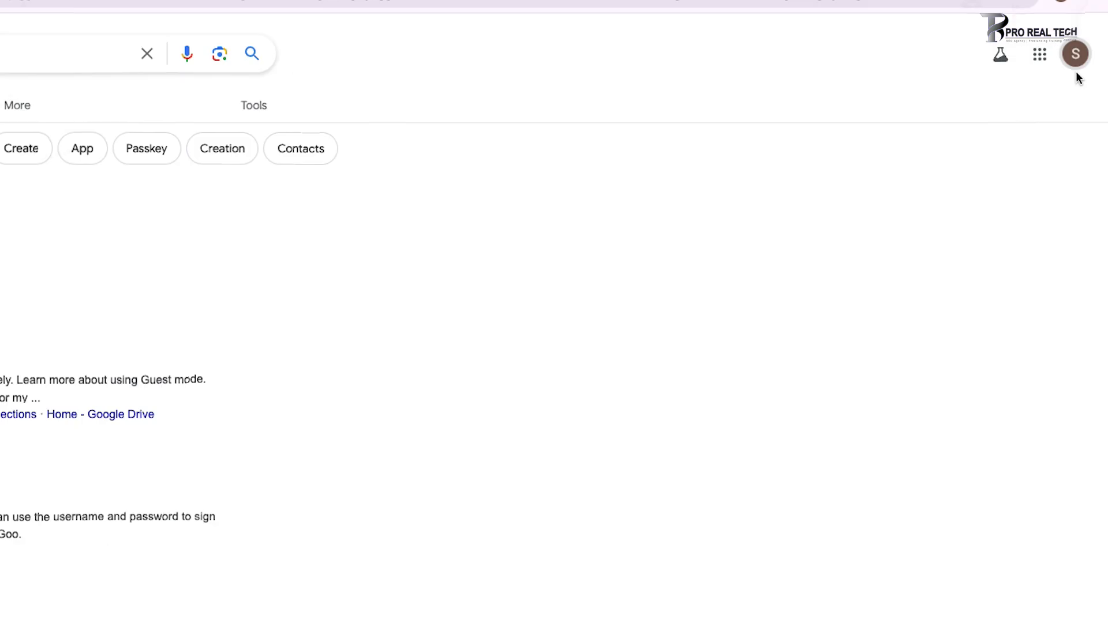
{"action": "left_click", "coordinate": [1085, 94]}
{"action": "triple_click", "coordinate": [986, 128]}
{"action": "key", "text": "super+c"}
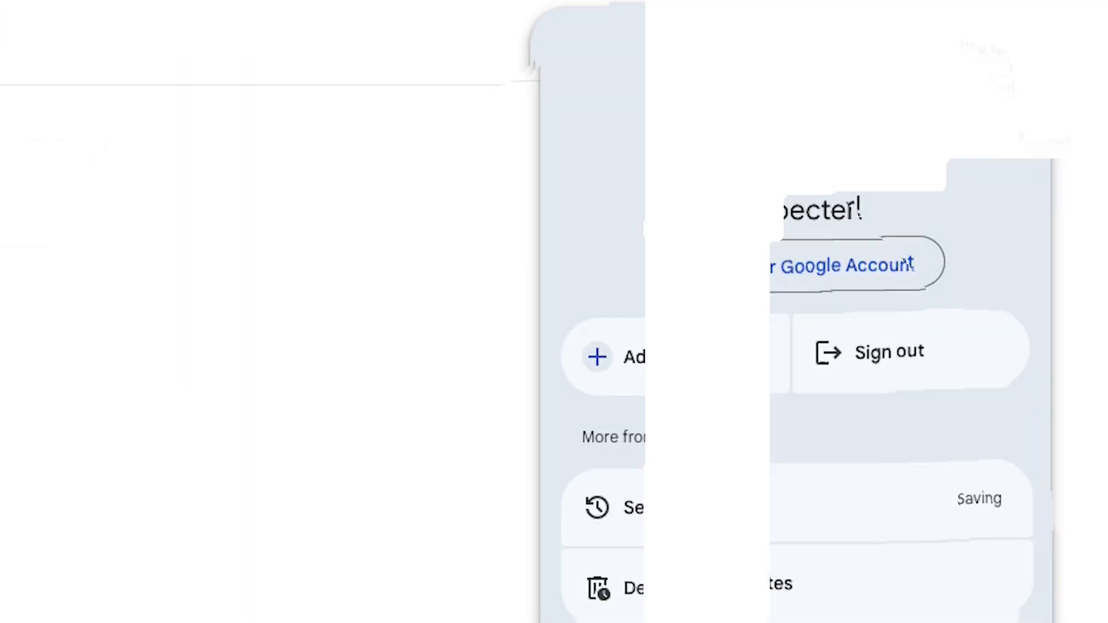
- Enter the copied email address in Cloudflare's sign-up form and open Gmail from the Google search results page
{"action": "left_click", "coordinate": [441, 164]}
{"action": "key", "text": "super+v"}
{"action": "left_click", "coordinate": [441, 282]}
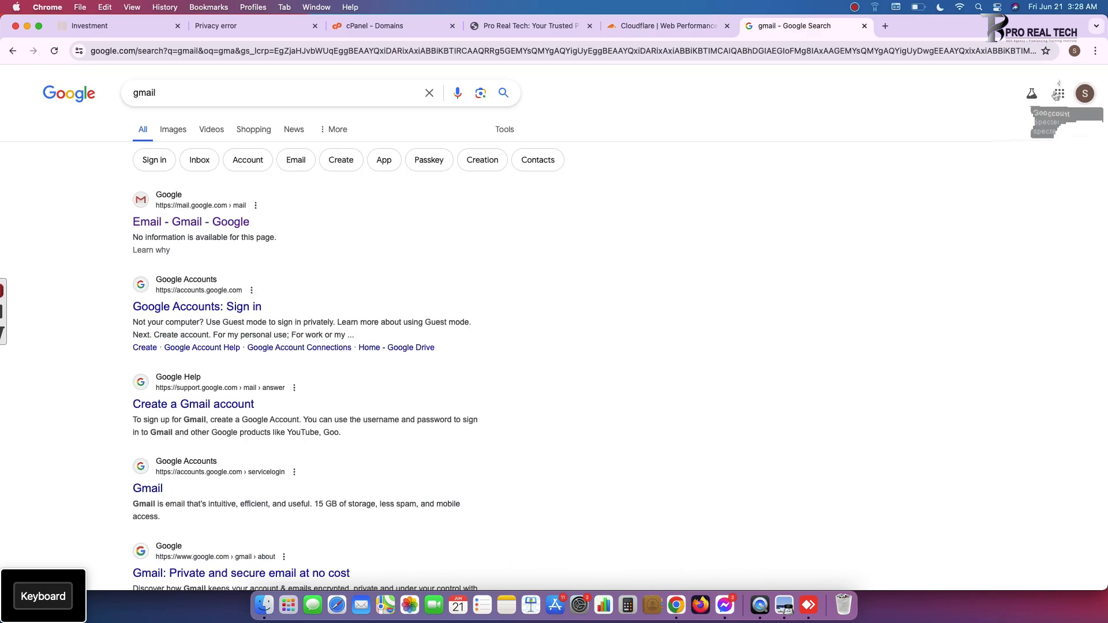
{"action": "left_click", "coordinate": [1059, 93]}
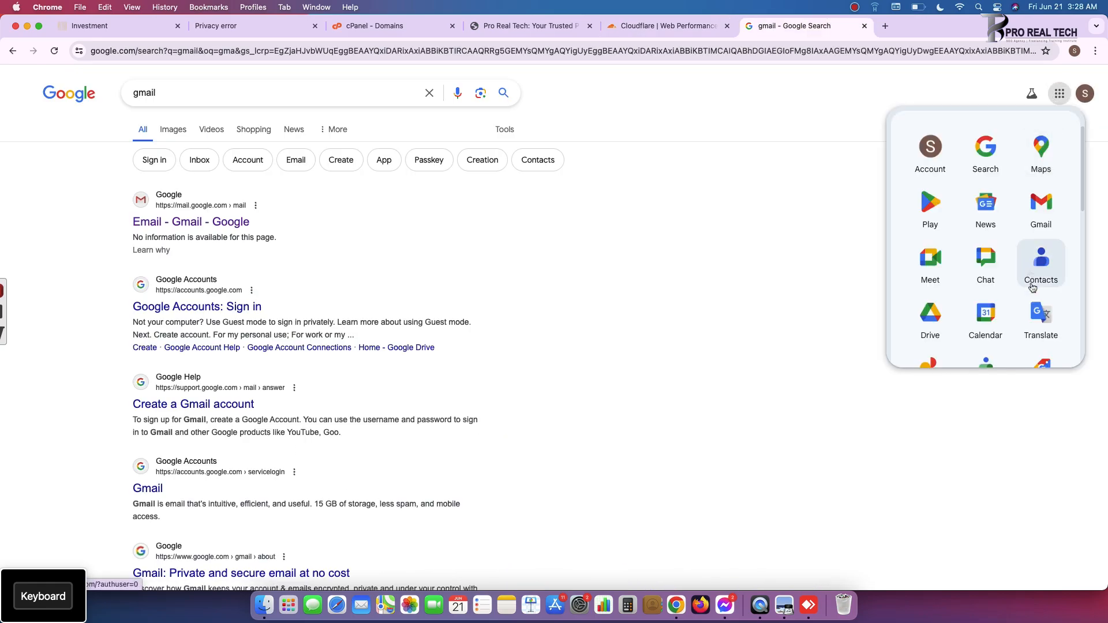
{"action": "left_click", "coordinate": [1042, 219]}
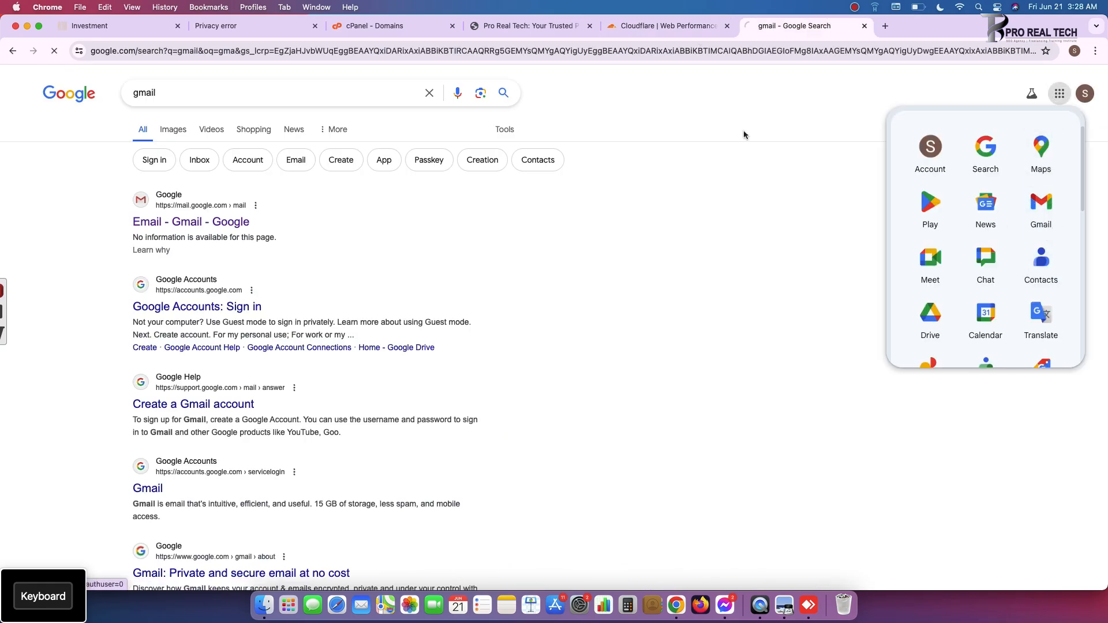
- Complete the human verification on Cloudflare's sign-up form, enter the account password and submit the registration
{"action": "left_click", "coordinate": [684, 25]}
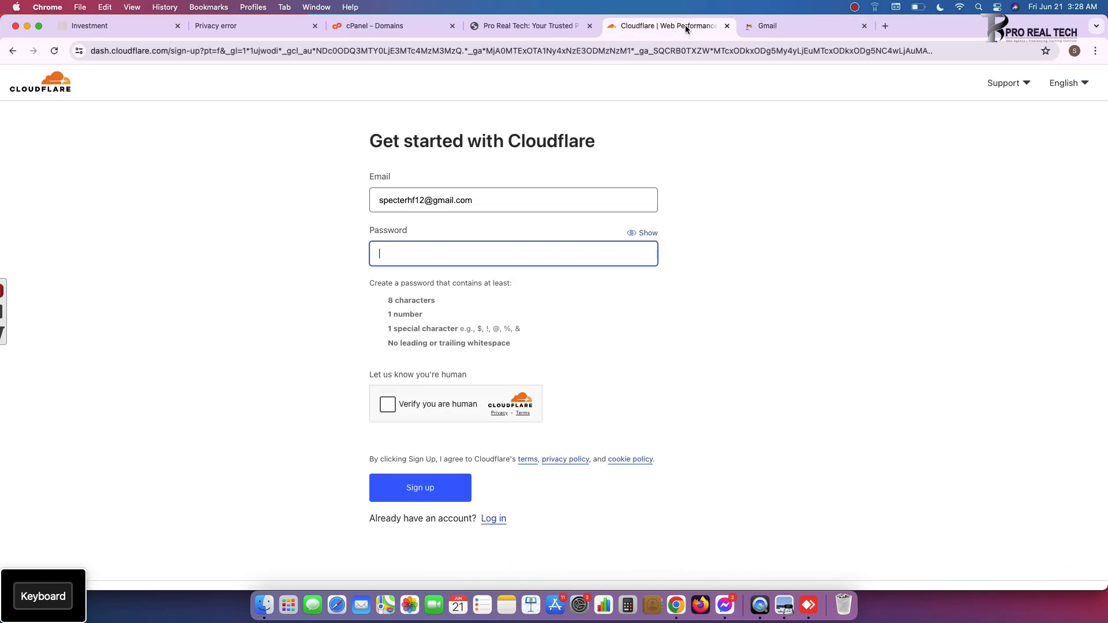
{"action": "left_click", "coordinate": [392, 403]}
{"action": "left_click", "coordinate": [392, 262]}
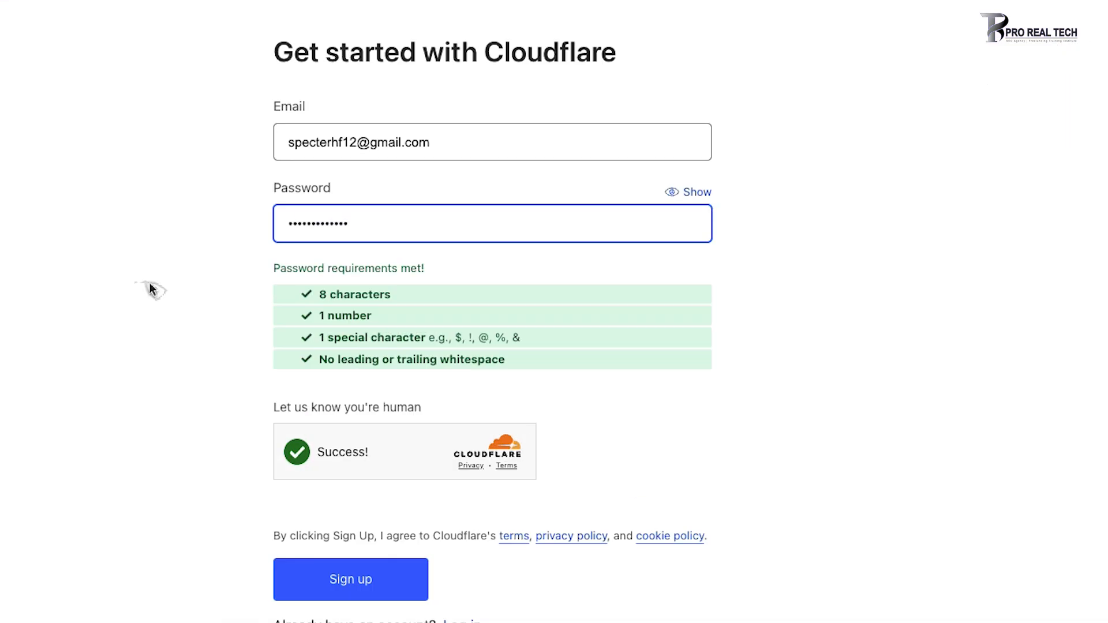
{"action": "left_click", "coordinate": [150, 289]}
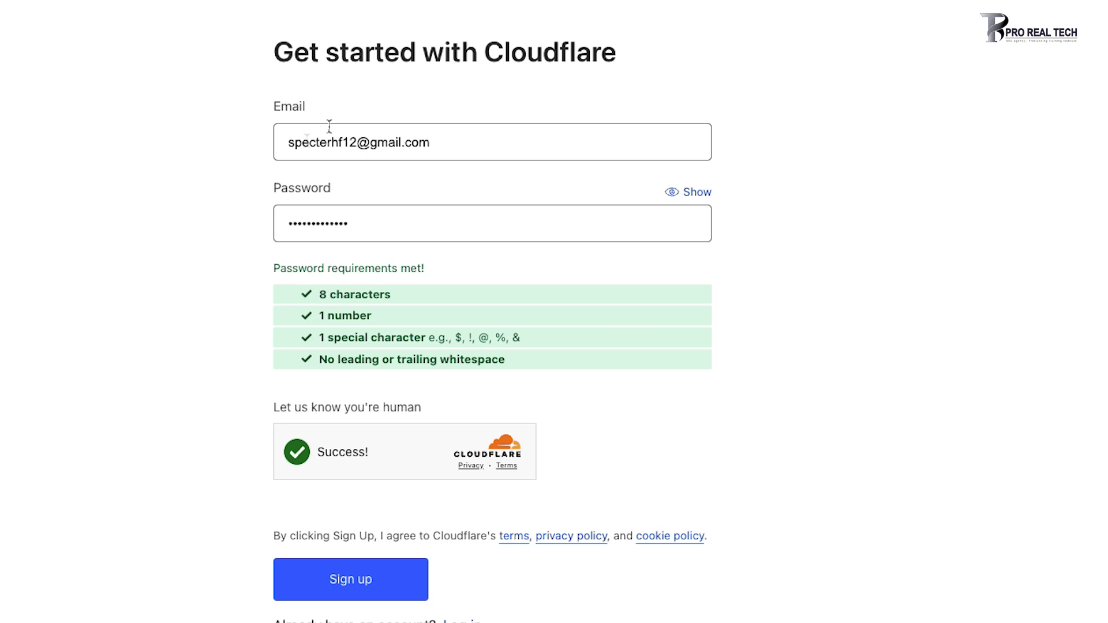
{"action": "left_click", "coordinate": [369, 598]}
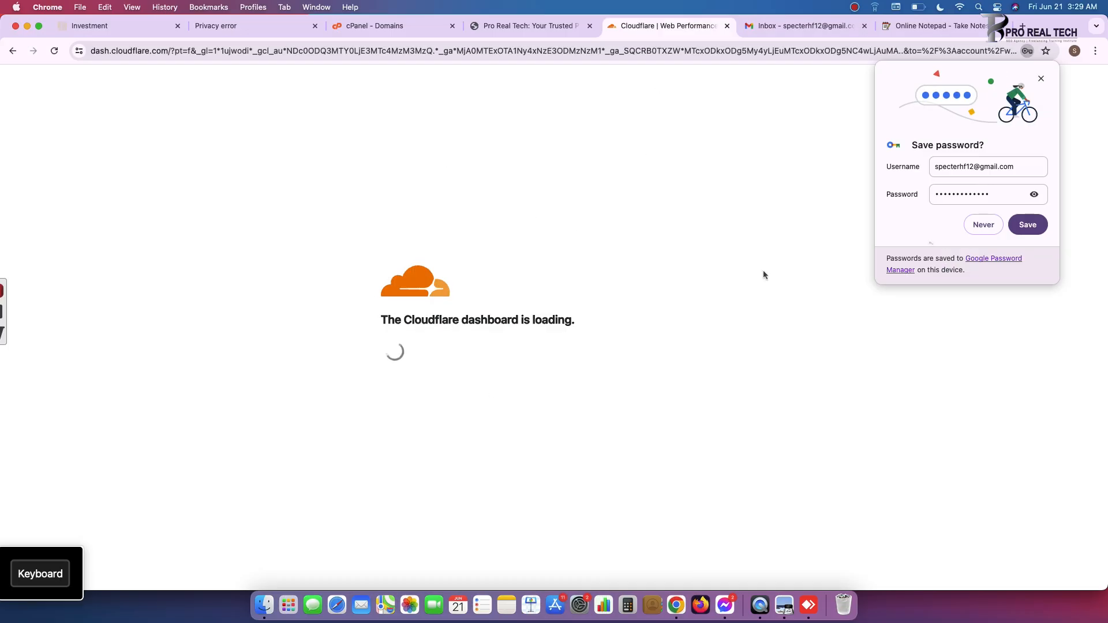
- Save the new Cloudflare login in the browser's password manager and dismiss the password tip
{"action": "left_click", "coordinate": [1020, 226]}
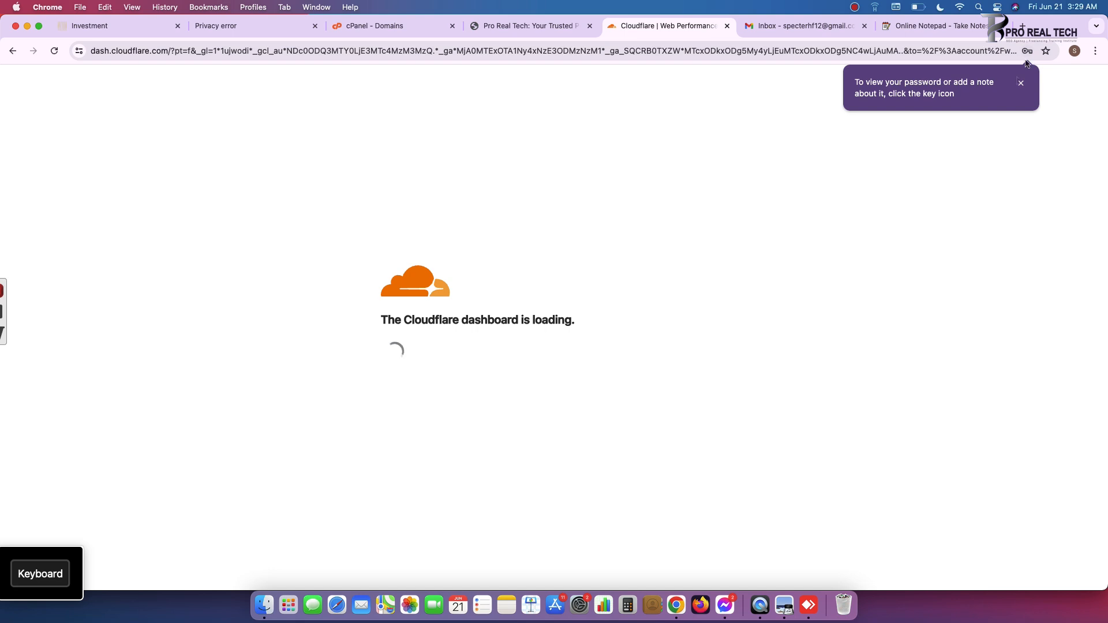
{"action": "left_click", "coordinate": [1022, 82]}
{"action": "mouse_move", "coordinate": [5, 329]}
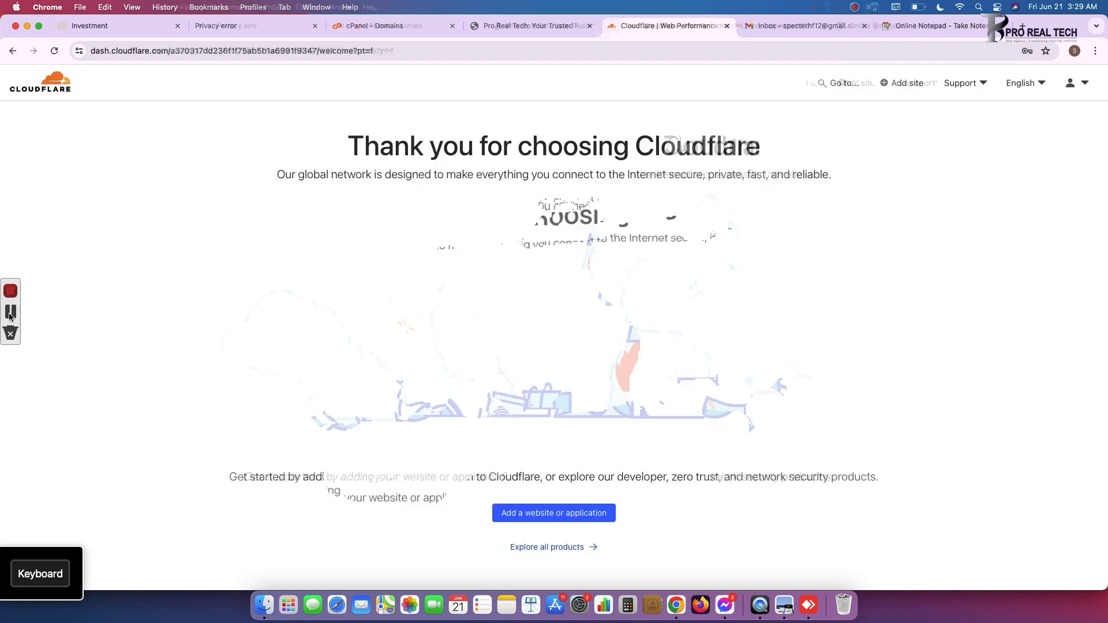
{"action": "left_click", "coordinate": [11, 314]}
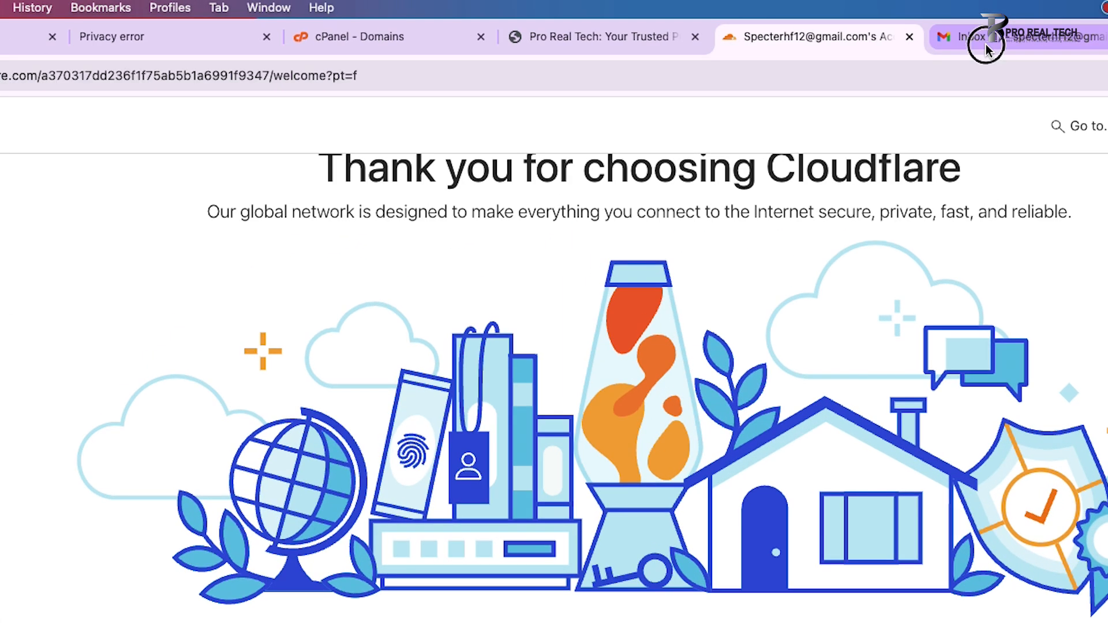
- Follow the verification link in Cloudflare's "Please verify your email address" message and close the old Cloudflare tab
{"action": "left_click", "coordinate": [773, 28]}
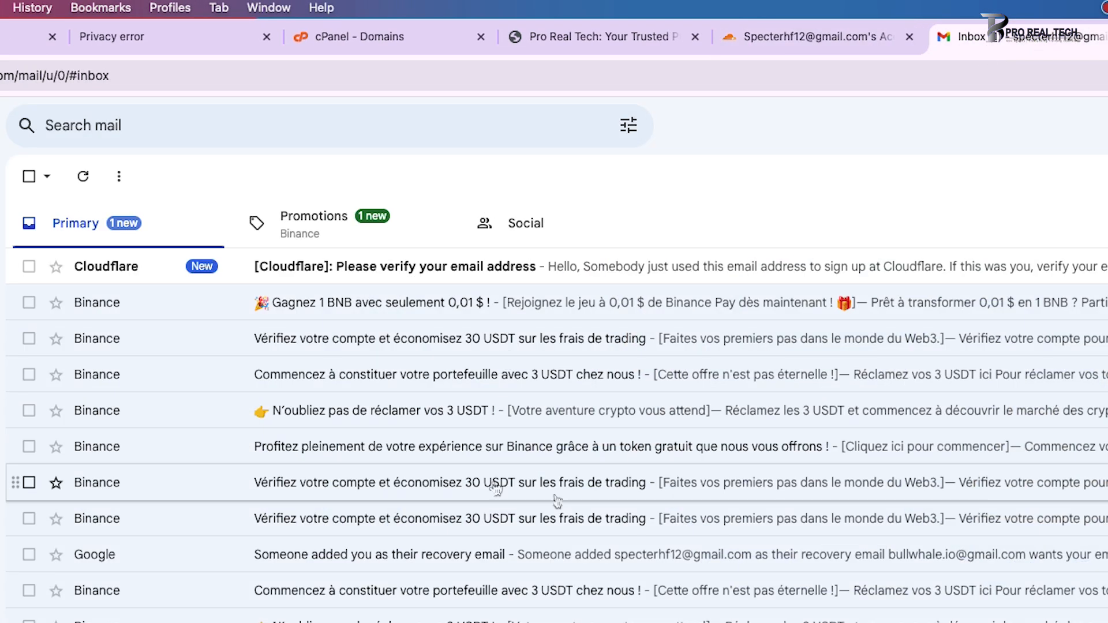
{"action": "left_click", "coordinate": [392, 273]}
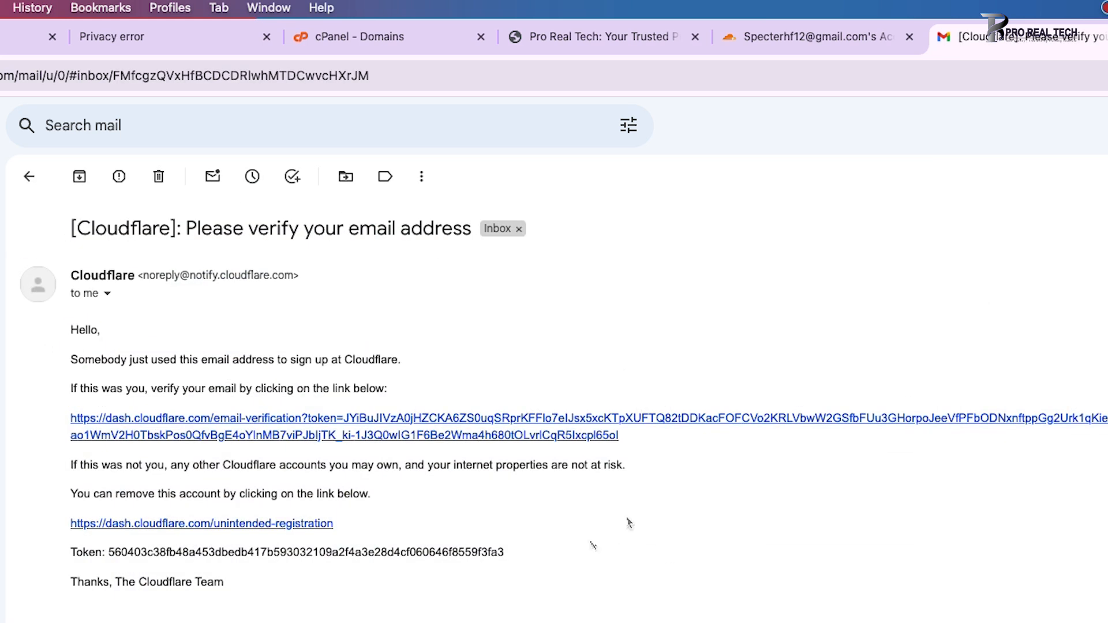
{"action": "left_click", "coordinate": [378, 437]}
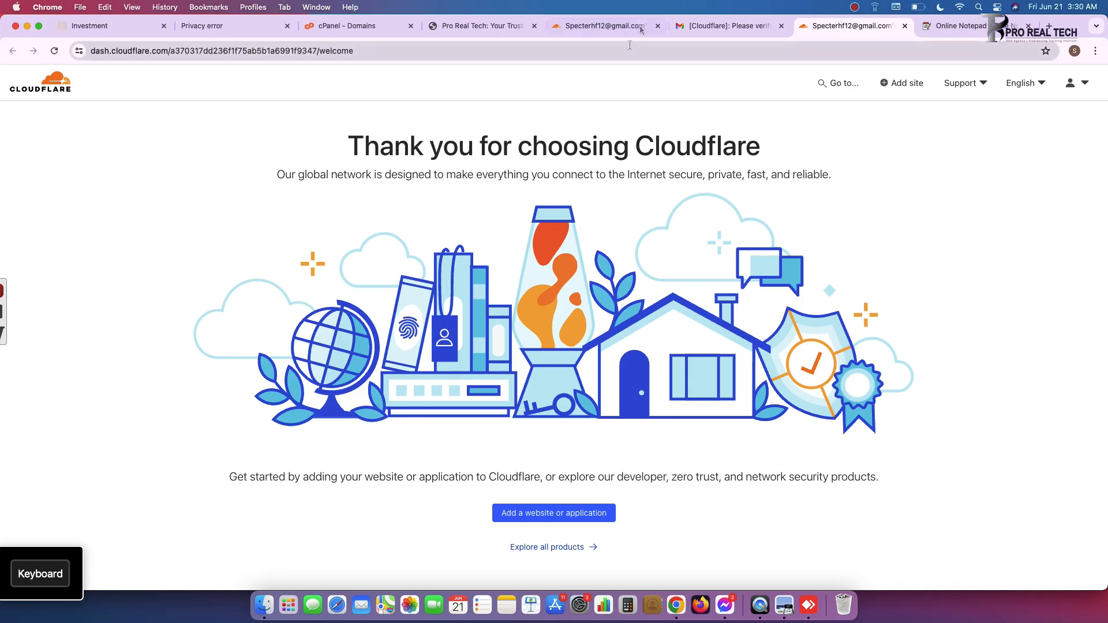
{"action": "left_click", "coordinate": [659, 26]}
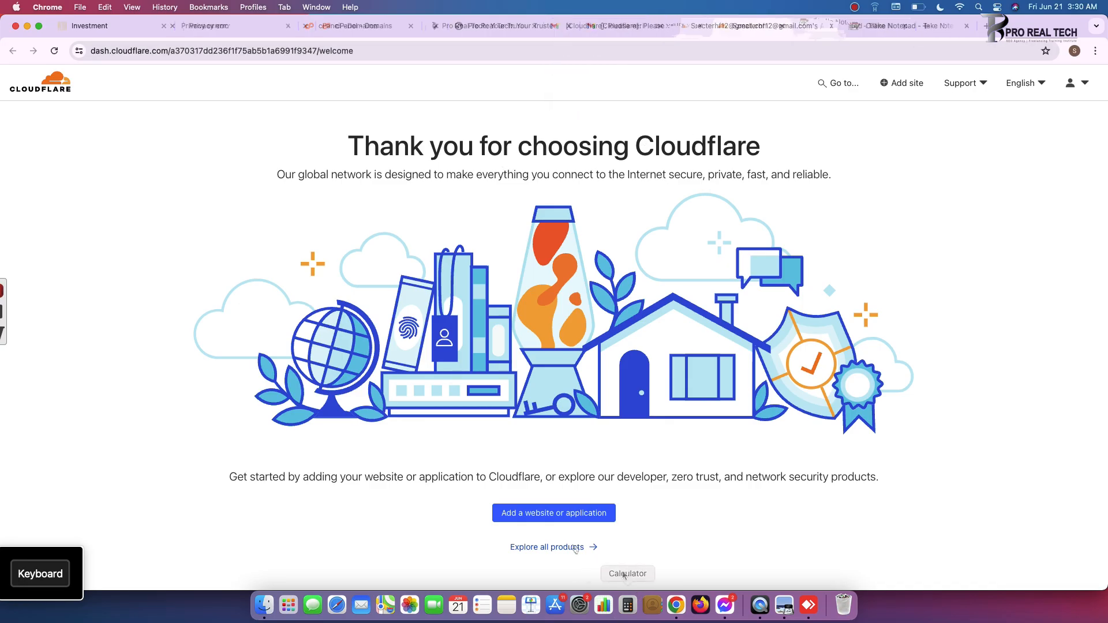
- Start adding a website or application and clear the prefilled email address from the existing domain name field
{"action": "scroll", "coordinate": [559, 366], "scroll_direction": "down", "scroll_amount": 1}
{"action": "scroll", "coordinate": [559, 364], "scroll_direction": "down", "scroll_amount": 1}
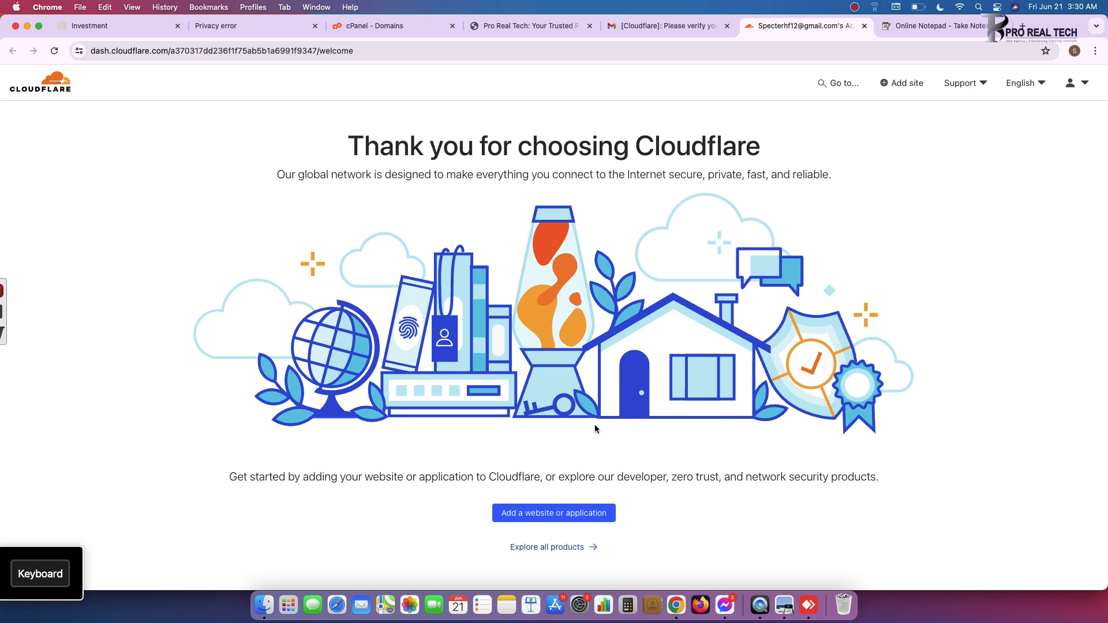
{"action": "left_click", "coordinate": [557, 516]}
{"action": "key", "text": "super+v"}
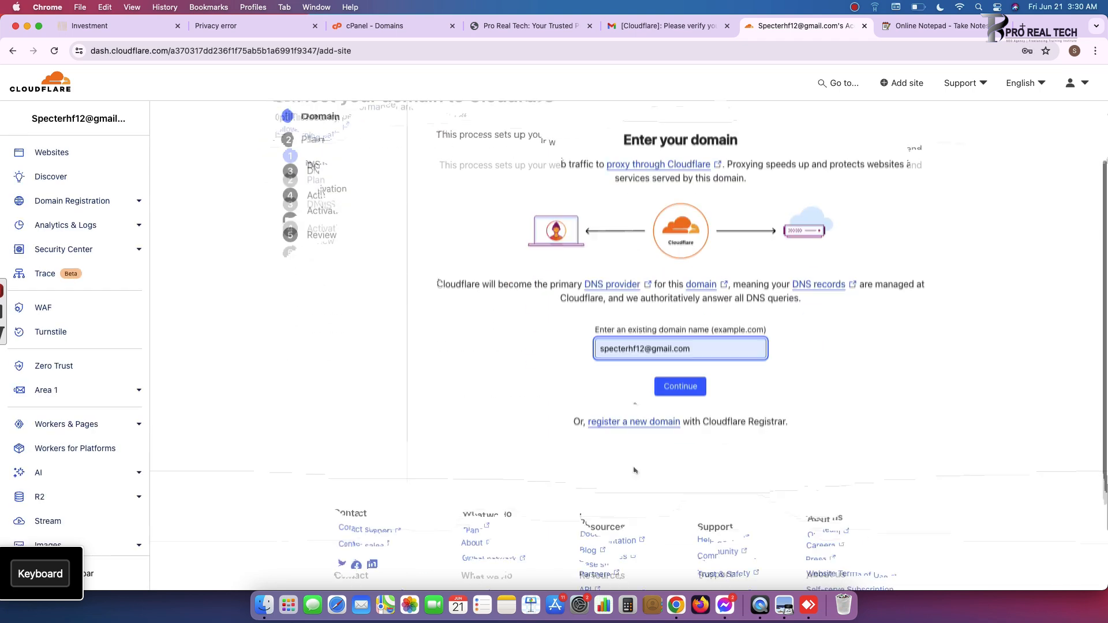
{"action": "triple_click", "coordinate": [693, 313]}
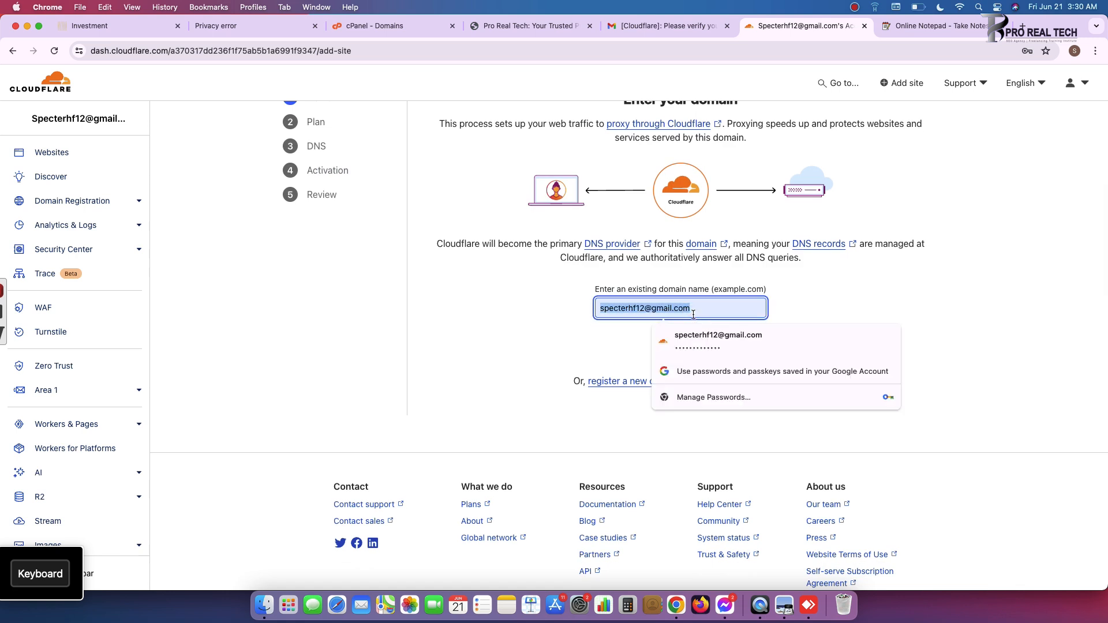
{"action": "key", "text": "BackSpace"}
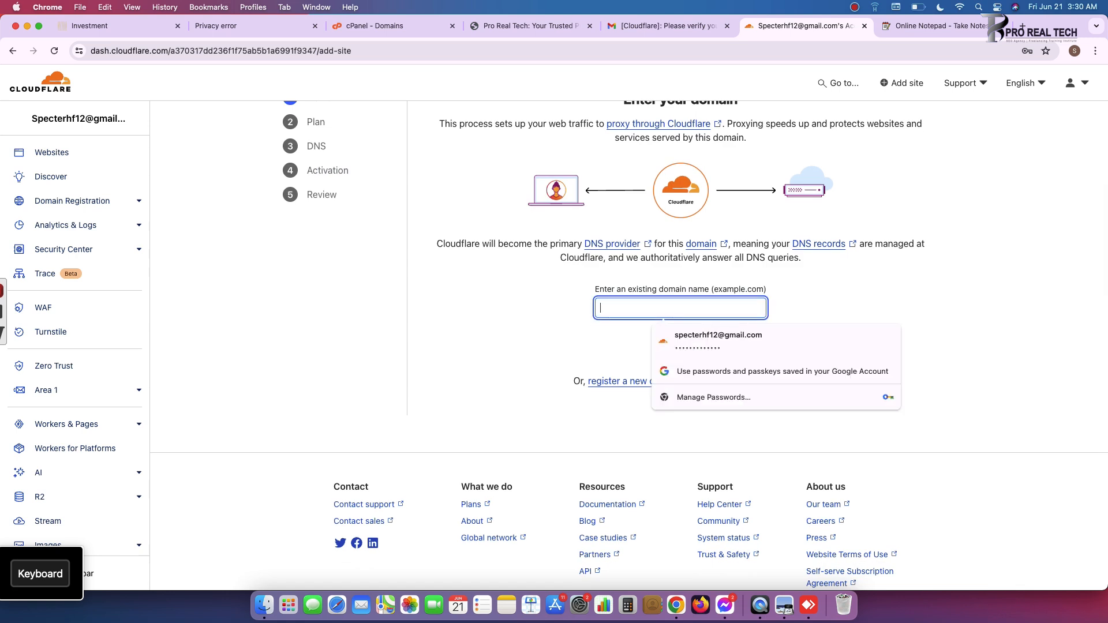
- Copy specterhf.com from the address of the privacy error page and paste it as the existing domain name in Cloudflare
{"action": "left_click", "coordinate": [280, 25]}
{"action": "left_click_drag", "start_coordinate": [183, 51], "coordinate": [264, 50]}
{"action": "key", "text": "super+c"}
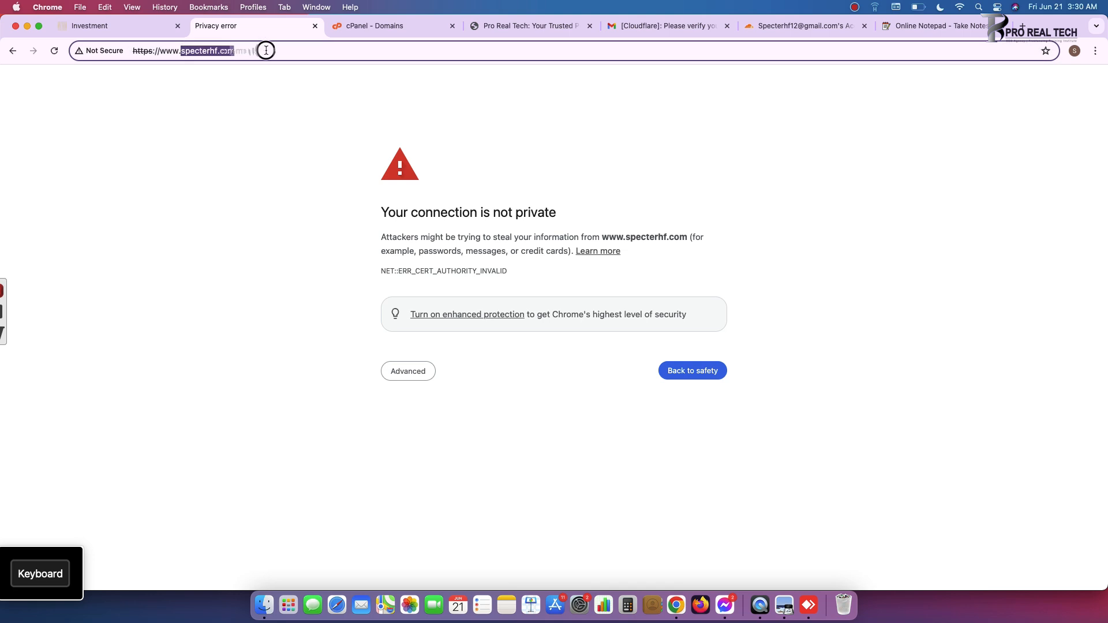
{"action": "left_click", "coordinate": [802, 25]}
{"action": "key", "text": "super+v"}
{"action": "left_click", "coordinate": [556, 326]}
{"action": "left_click", "coordinate": [601, 308]}
{"action": "type", "text": "www."}
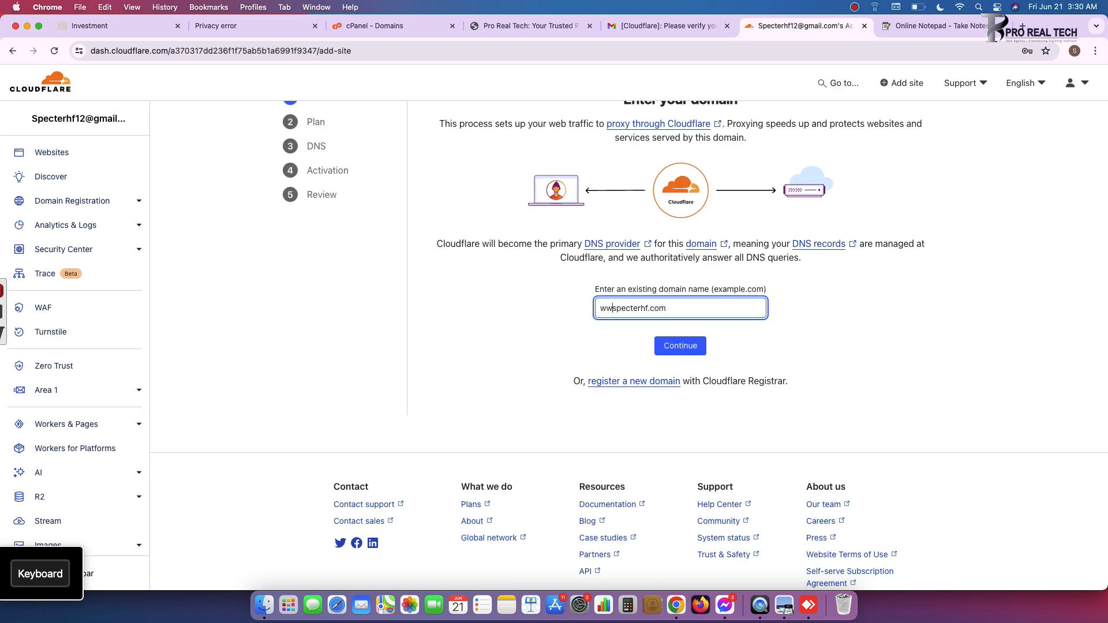
{"action": "key", "text": "shift+super+Left"}
{"action": "key", "text": "BackSpace"}
{"action": "left_click", "coordinate": [600, 354]}
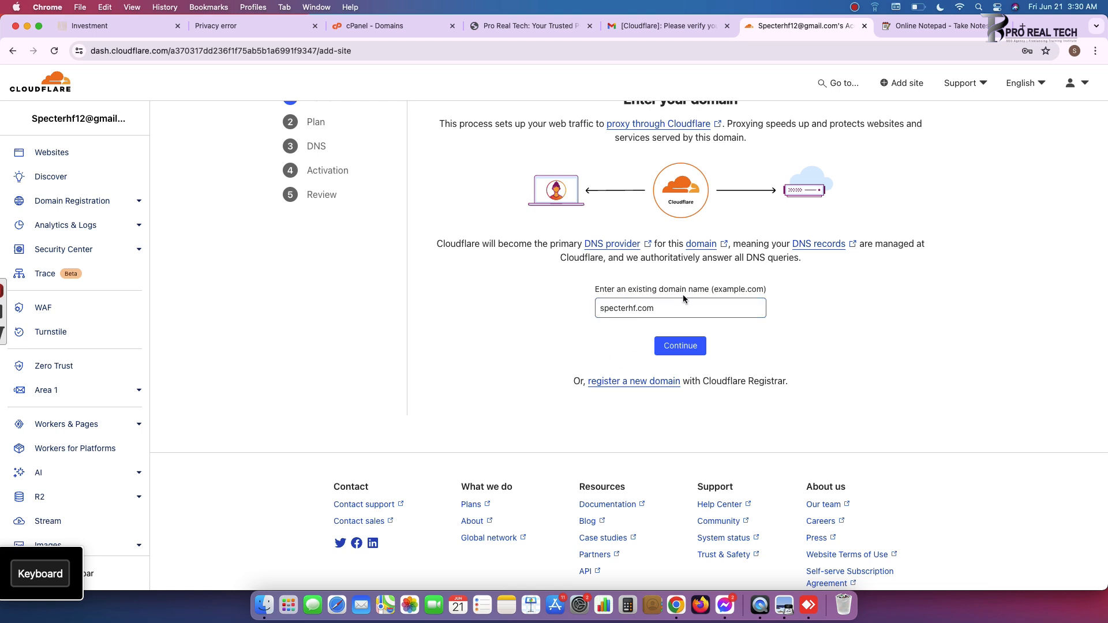
- Continue with specterhf.com as the domain and confirm the Free $0 plan for it
{"action": "left_click", "coordinate": [649, 315]}
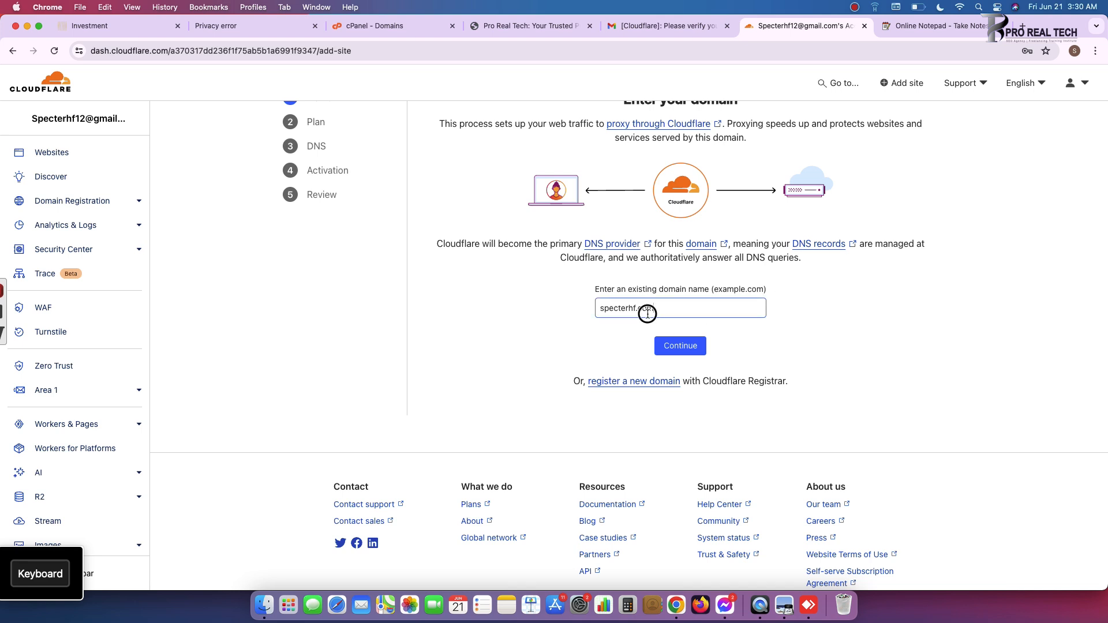
{"action": "left_click", "coordinate": [679, 346]}
{"action": "left_click", "coordinate": [684, 351]}
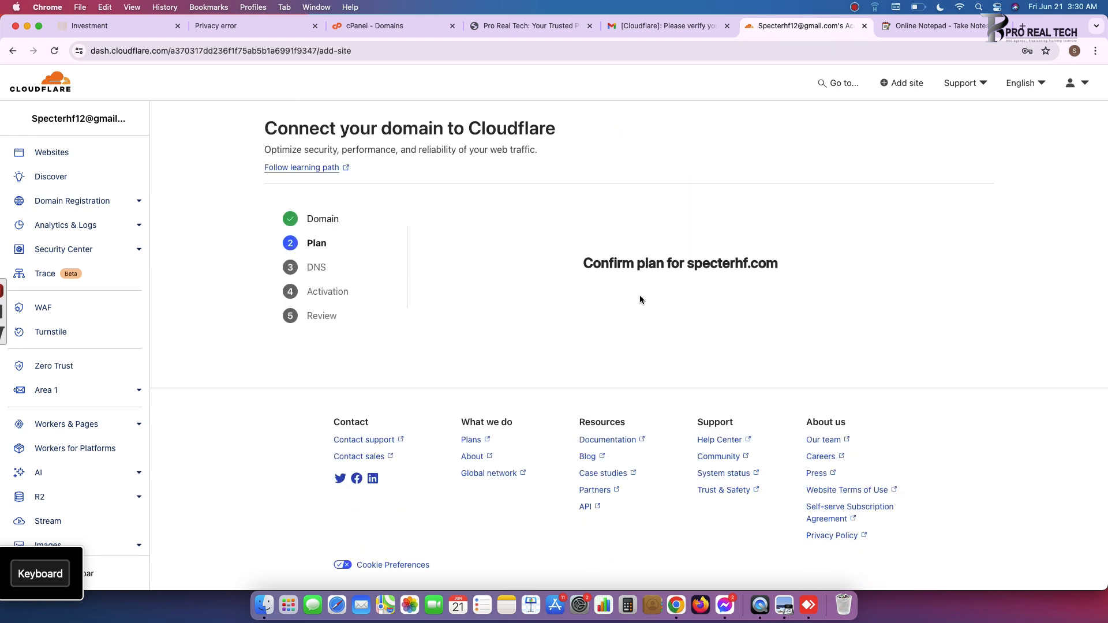
{"action": "scroll", "coordinate": [502, 294], "scroll_direction": "up", "scroll_amount": 1}
{"action": "scroll", "coordinate": [506, 291], "scroll_direction": "down", "scroll_amount": 5}
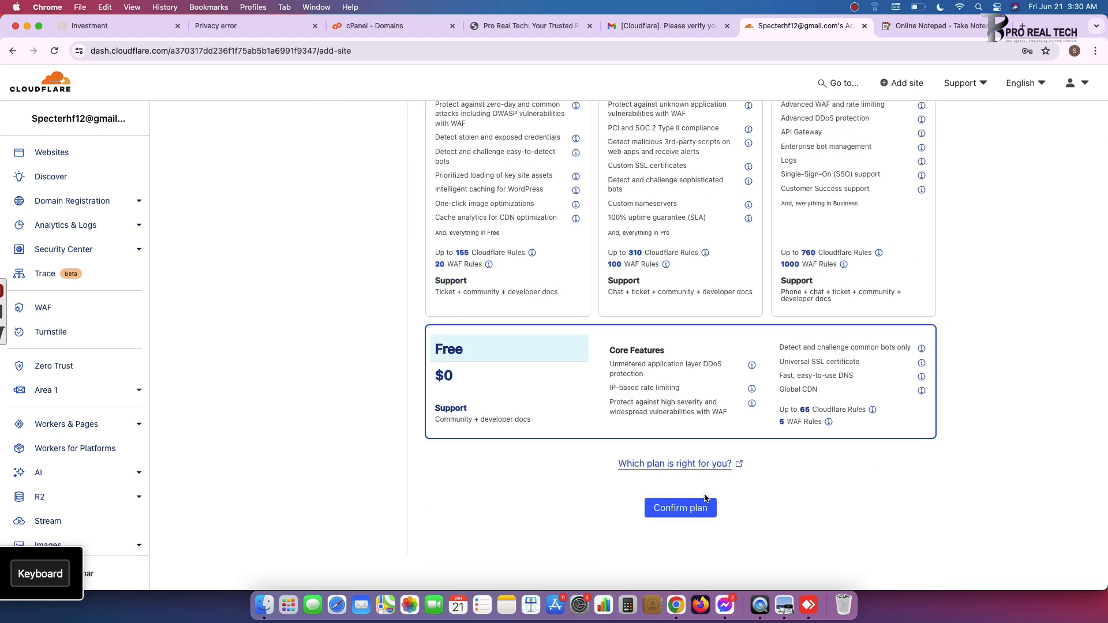
{"action": "left_click", "coordinate": [685, 508]}
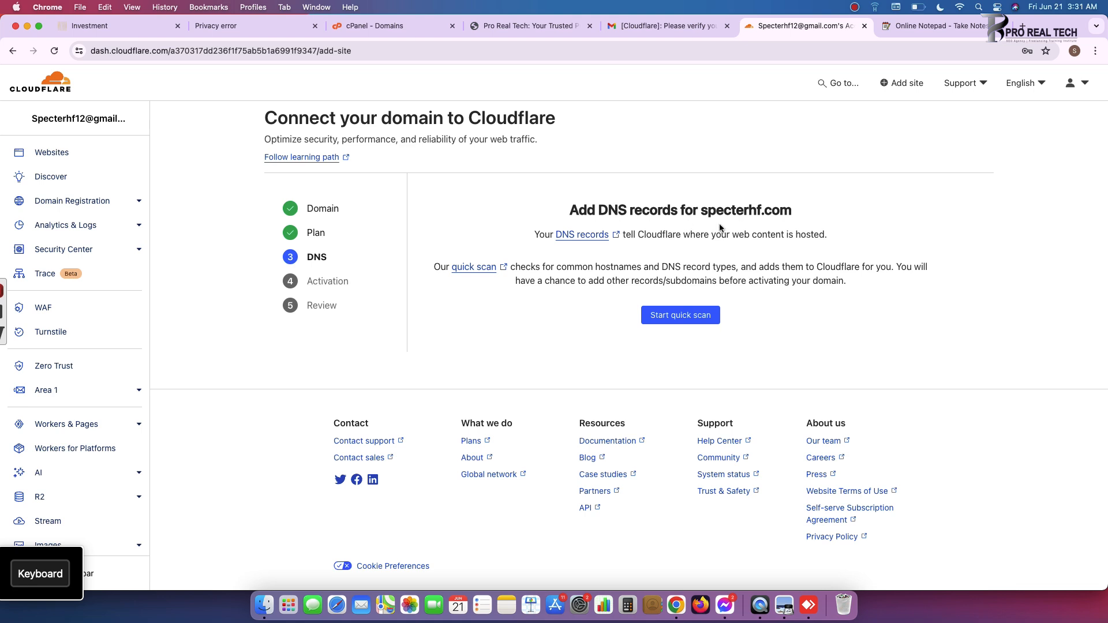
- Run the quick scan for specterhf.com's DNS records and review the summary of the added records
{"action": "left_click", "coordinate": [689, 319]}
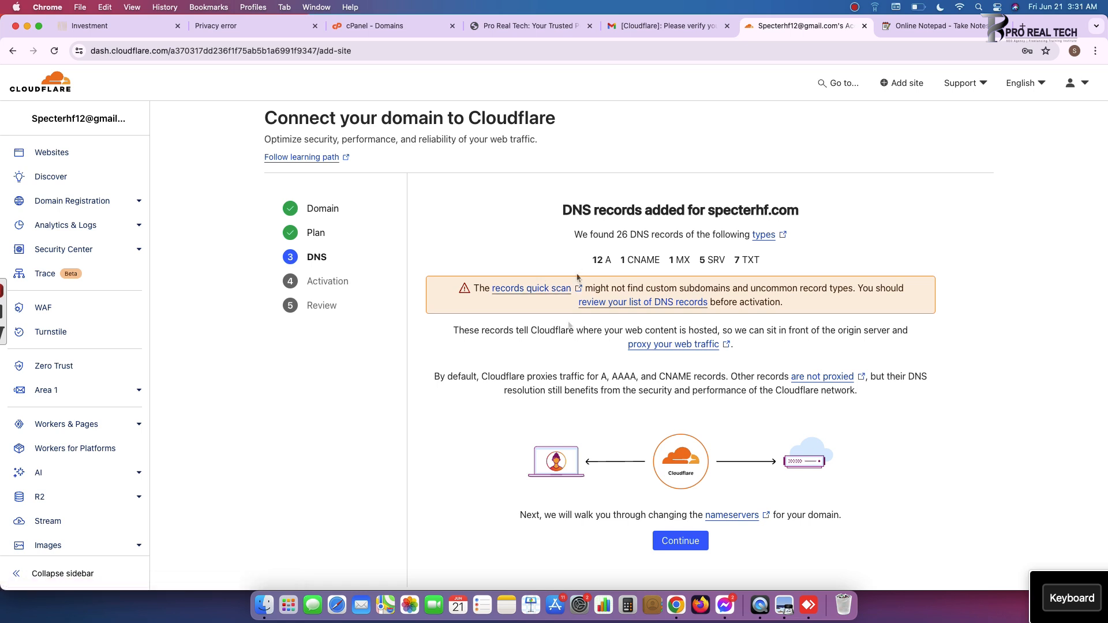
{"action": "scroll", "coordinate": [556, 369], "scroll_direction": "down", "scroll_amount": 3}
{"action": "scroll", "coordinate": [556, 369], "scroll_direction": "up", "scroll_amount": 4}
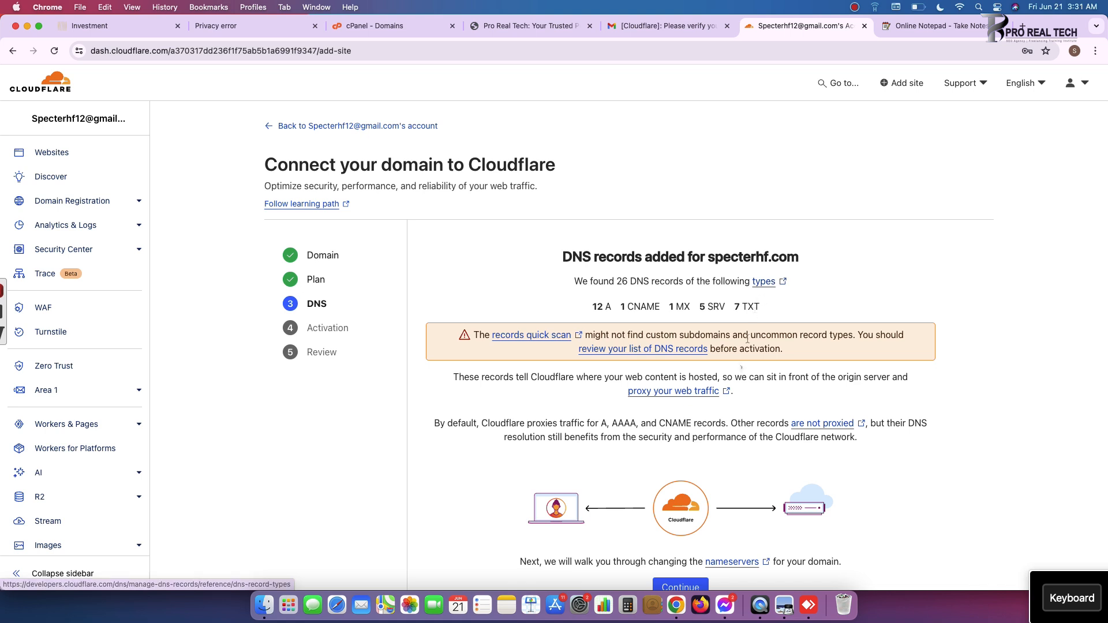
{"action": "scroll", "coordinate": [726, 398], "scroll_direction": "down", "scroll_amount": 3}
{"action": "scroll", "coordinate": [726, 398], "scroll_direction": "up", "scroll_amount": 1}
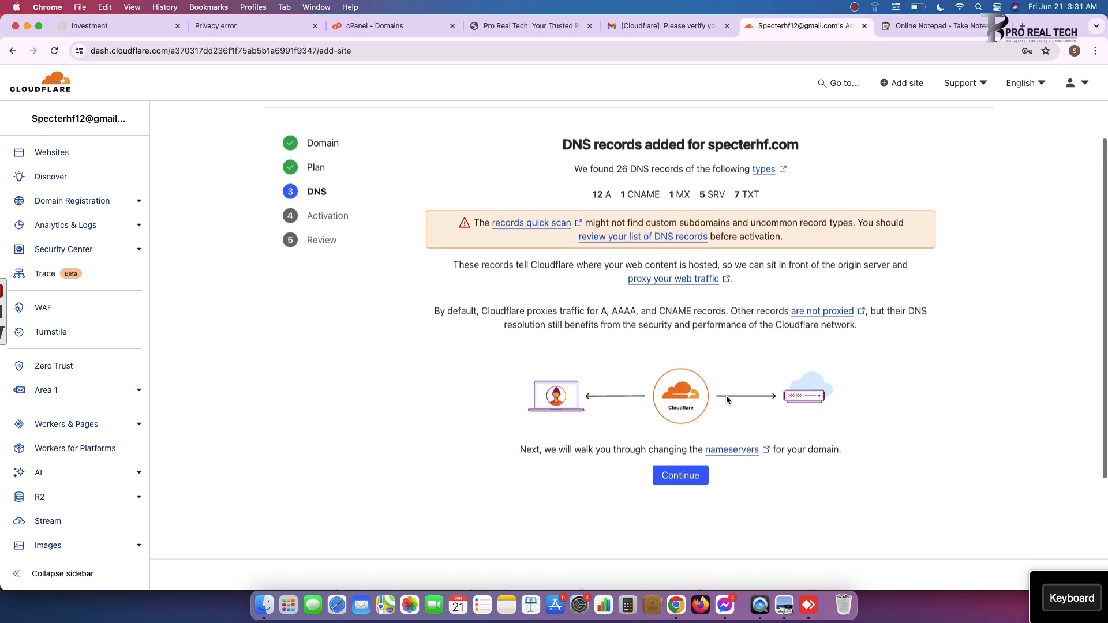
{"action": "scroll", "coordinate": [563, 262], "scroll_direction": "down", "scroll_amount": 1}
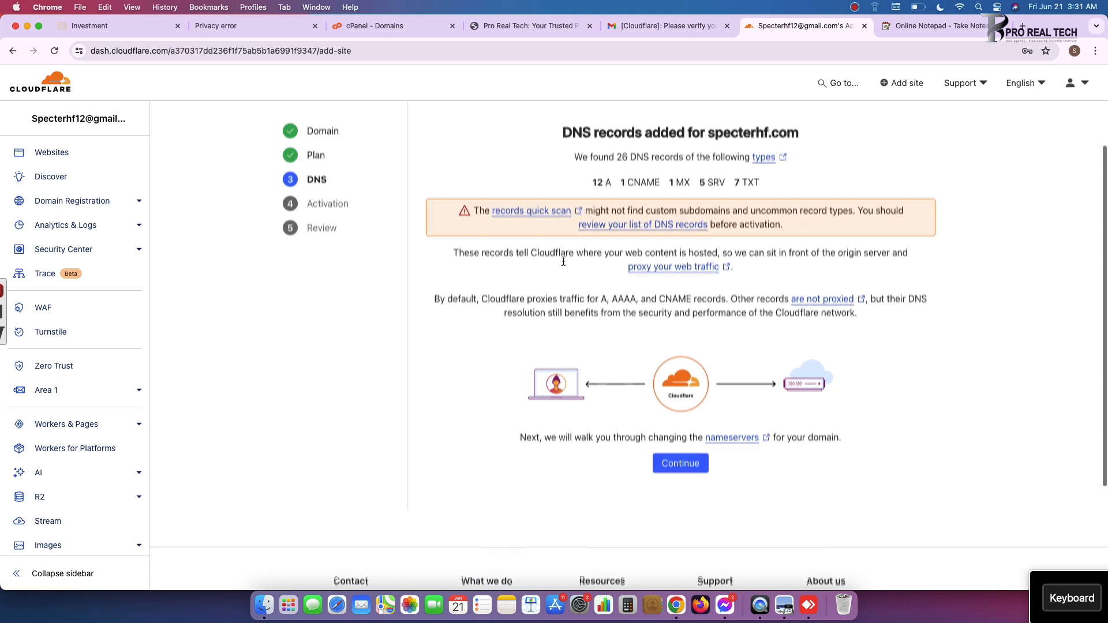
{"action": "mouse_move", "coordinate": [7, 314]}
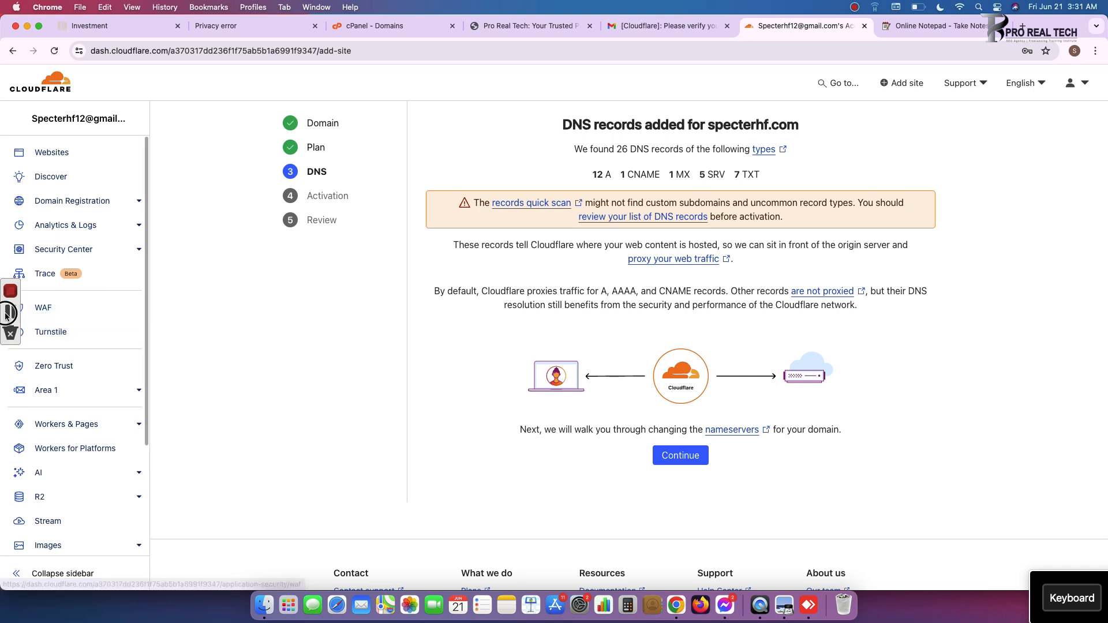
{"action": "scroll", "coordinate": [413, 307], "scroll_direction": "up", "scroll_amount": 3}
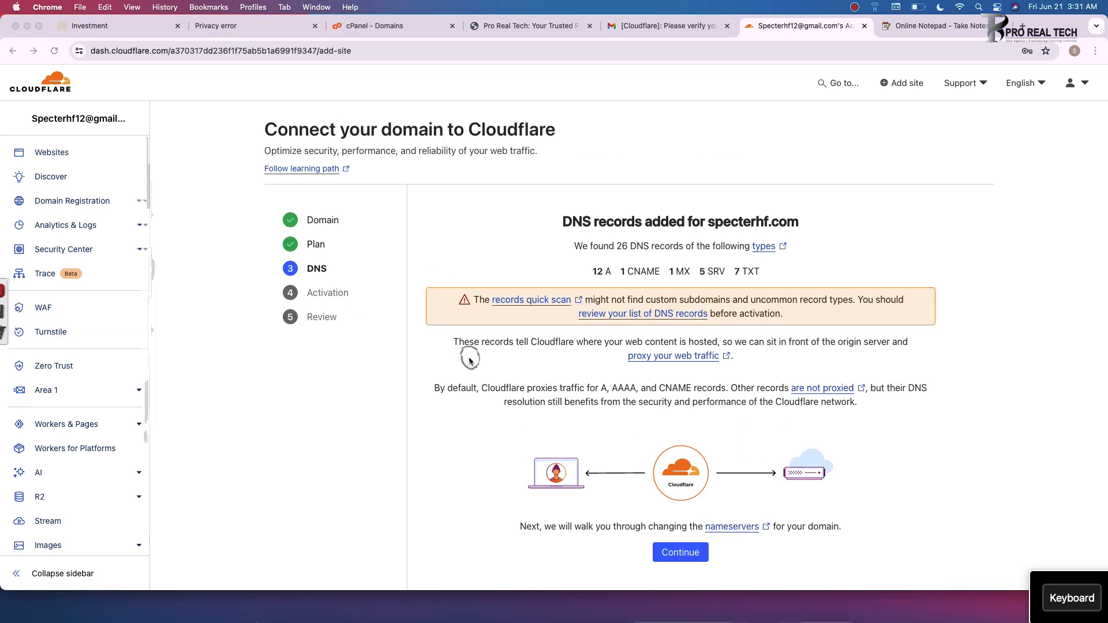
{"action": "scroll", "coordinate": [468, 354], "scroll_direction": "down", "scroll_amount": 4}
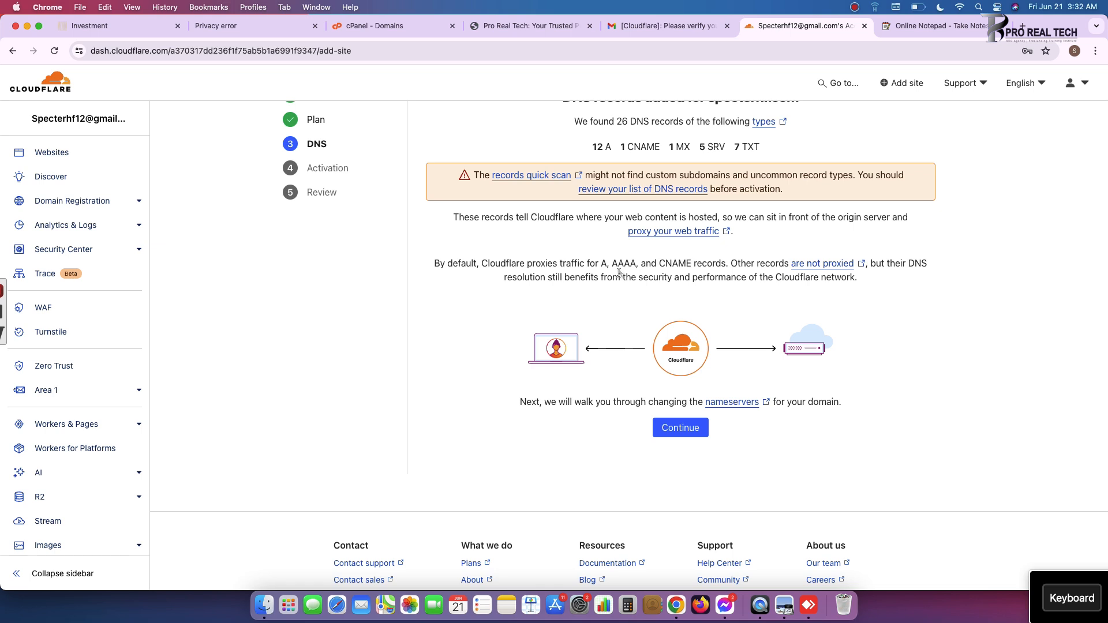
- Continue to domain activation and copy the first assigned Cloudflare nameserver, bristol.ns.cloudflare.com
{"action": "left_click", "coordinate": [672, 433]}
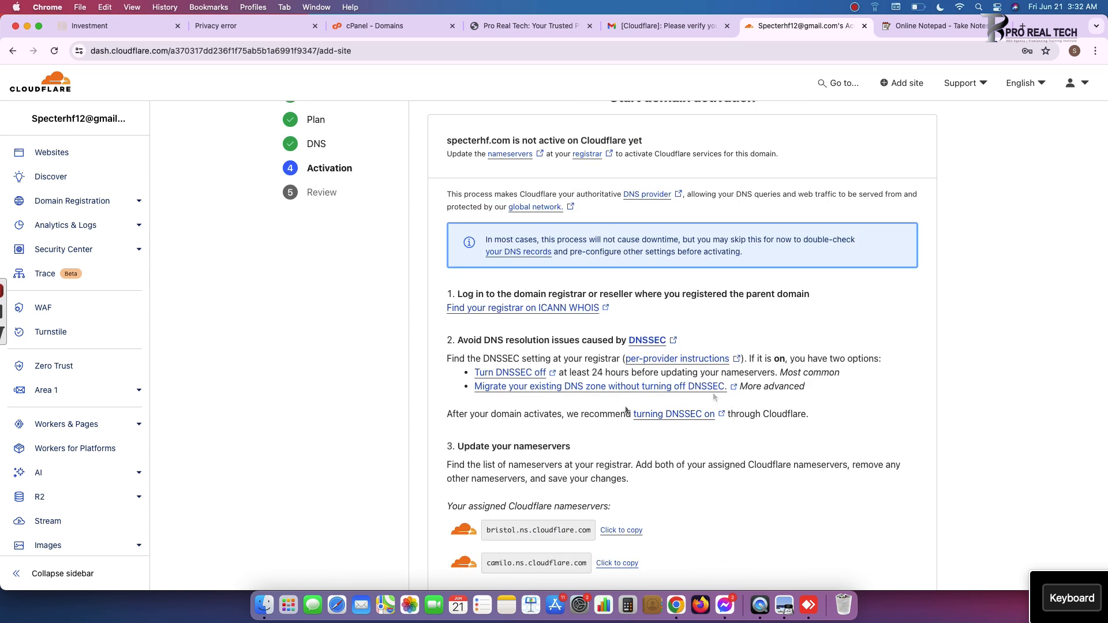
{"action": "scroll", "coordinate": [513, 372], "scroll_direction": "up", "scroll_amount": 1}
{"action": "scroll", "coordinate": [514, 372], "scroll_direction": "down", "scroll_amount": 3}
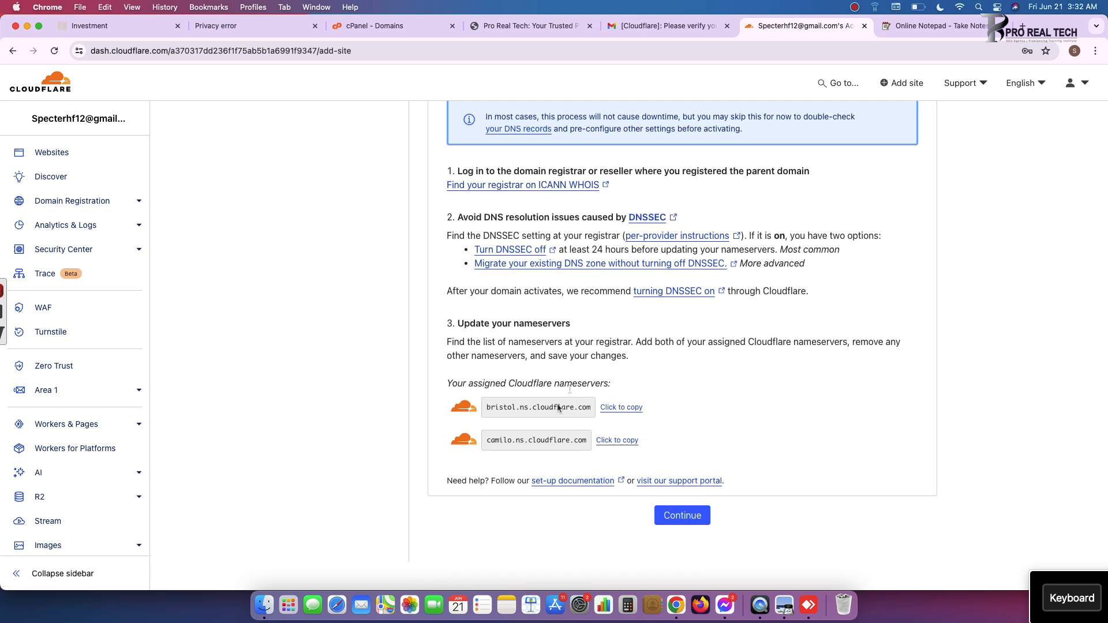
{"action": "left_click", "coordinate": [621, 408]}
- Switch to the other Chrome window, search Google for square space, open the Squarespace website and close the search results
{"action": "left_click_drag", "start_coordinate": [2, 74], "coordinate": [131, 71]}
{"action": "left_click", "coordinate": [44, 198]}
{"action": "left_click", "coordinate": [186, 52]}
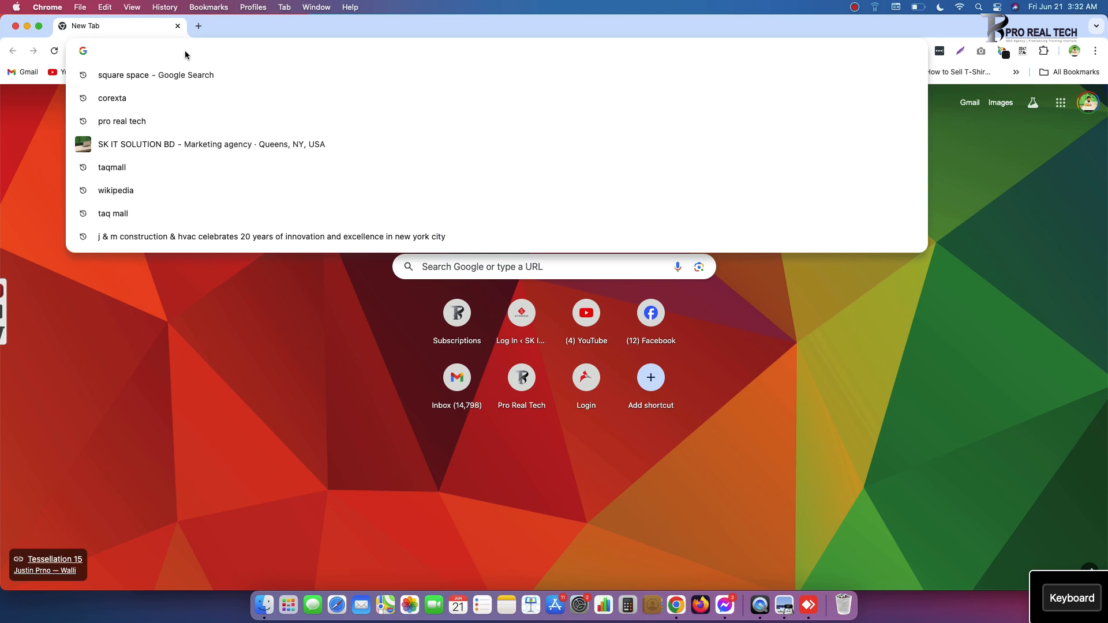
{"action": "key", "text": "Down"}
{"action": "key", "text": "Return"}
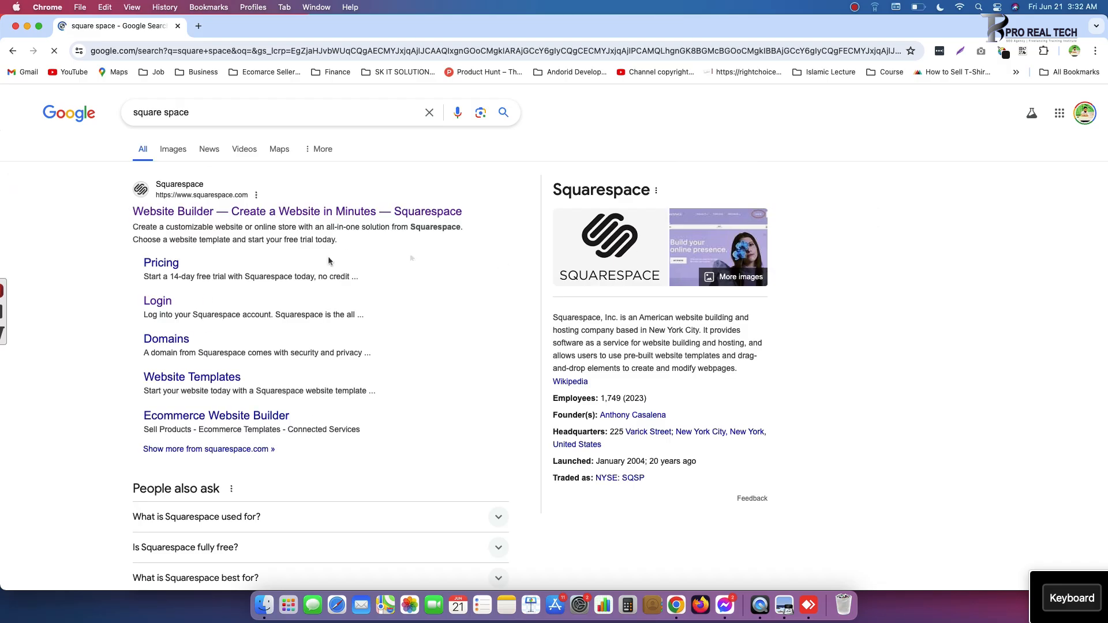
{"action": "left_click", "coordinate": [307, 211]}
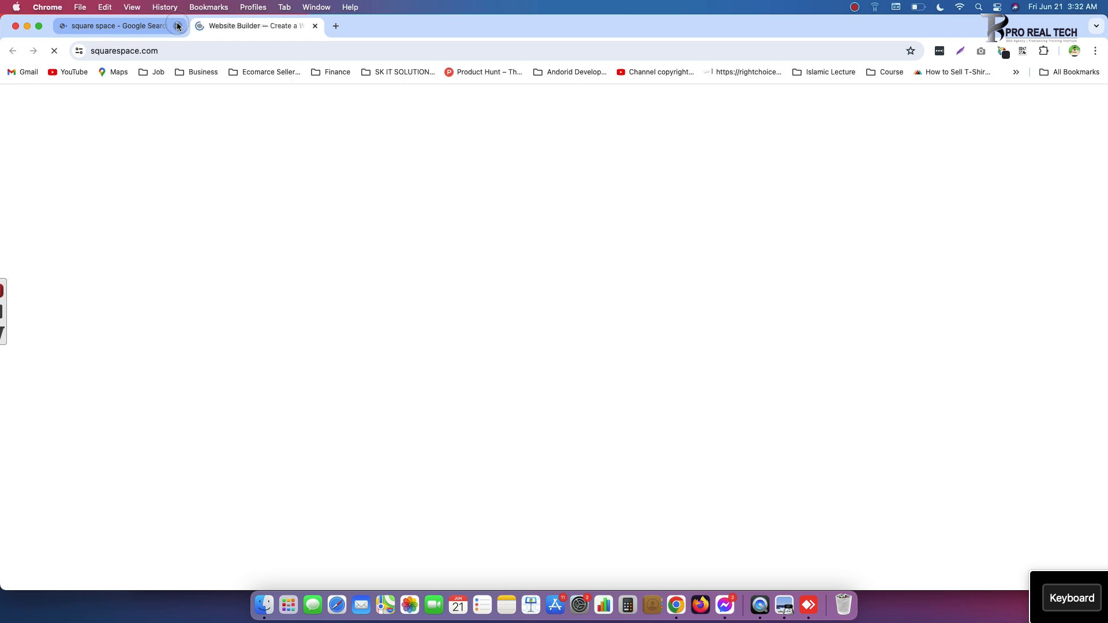
{"action": "left_click", "coordinate": [178, 25]}
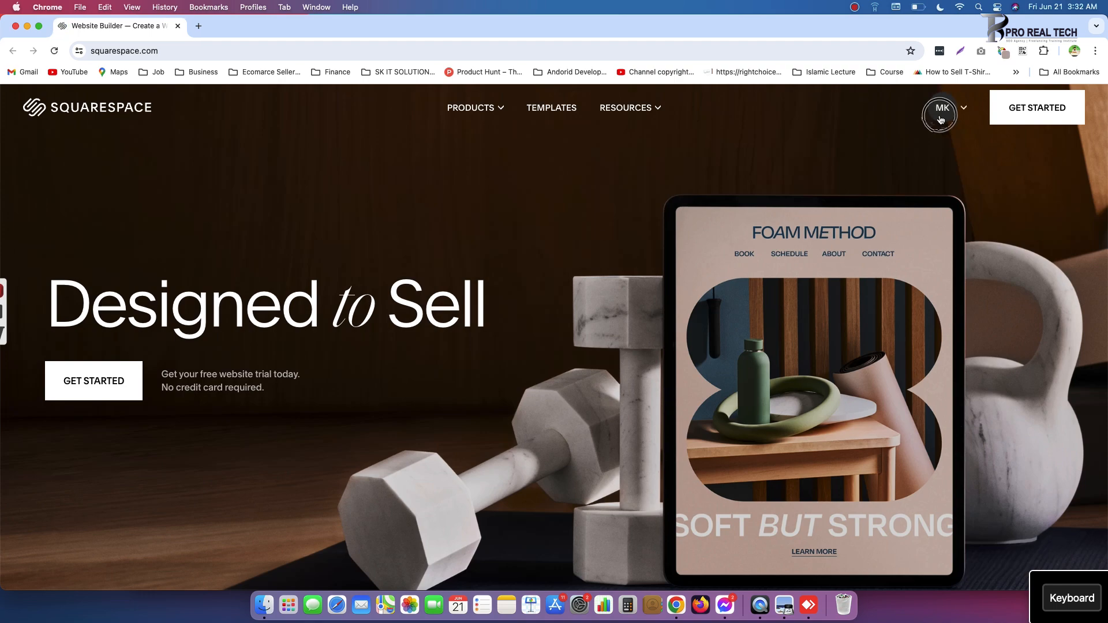
- Go to the Squarespace account's domain list and open the Domain Nameservers settings of specterhf.com
{"action": "left_click", "coordinate": [940, 119]}
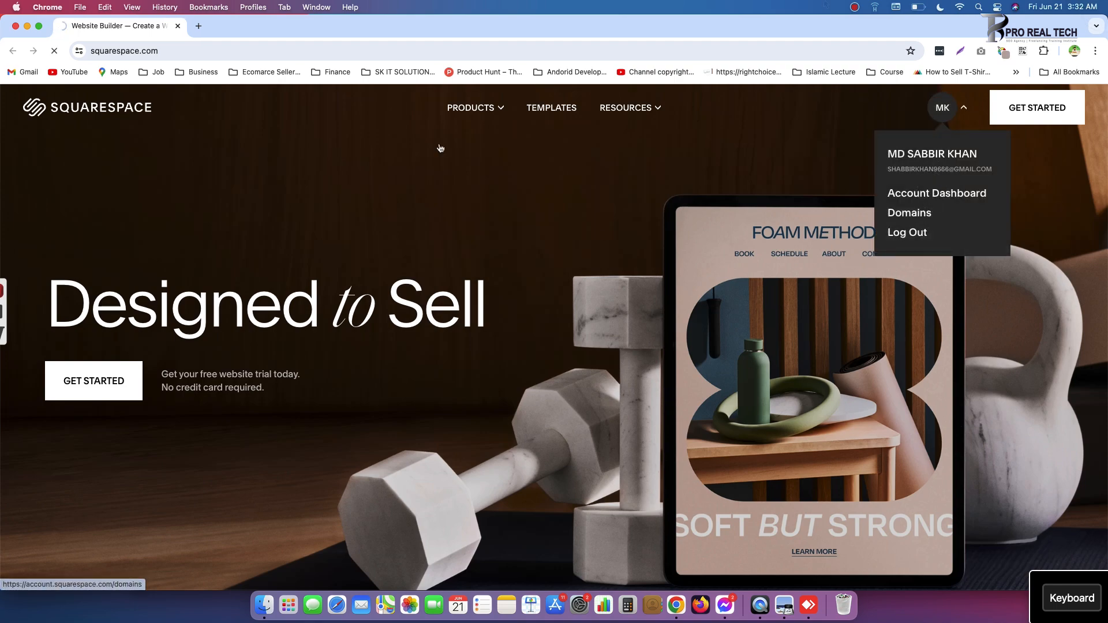
{"action": "left_click", "coordinate": [927, 192]}
{"action": "left_click", "coordinate": [236, 108]}
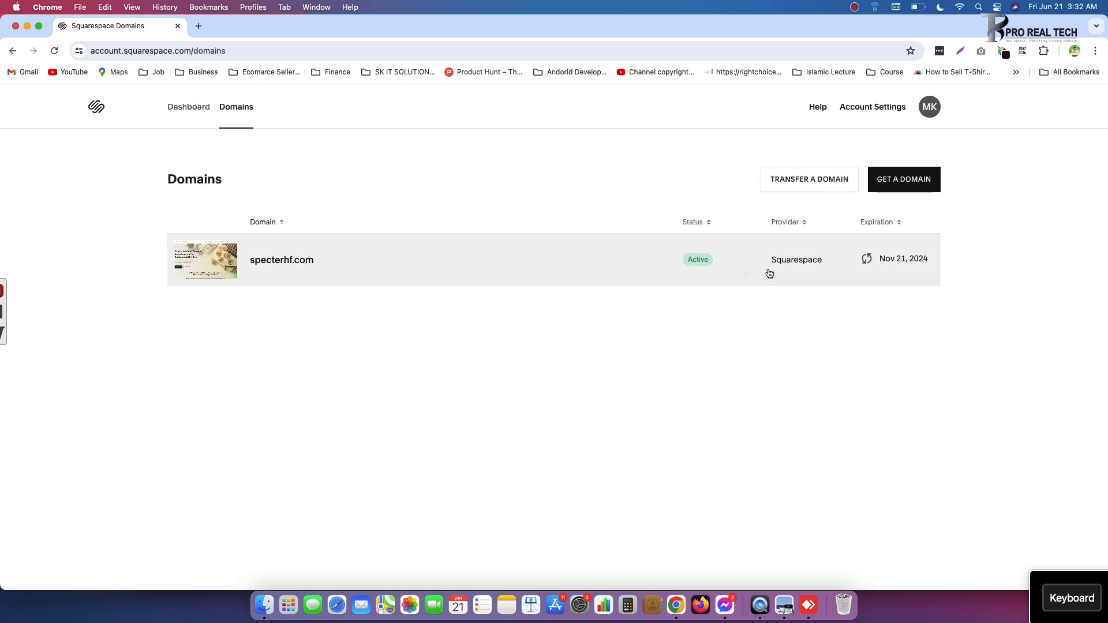
{"action": "left_click", "coordinate": [537, 266]}
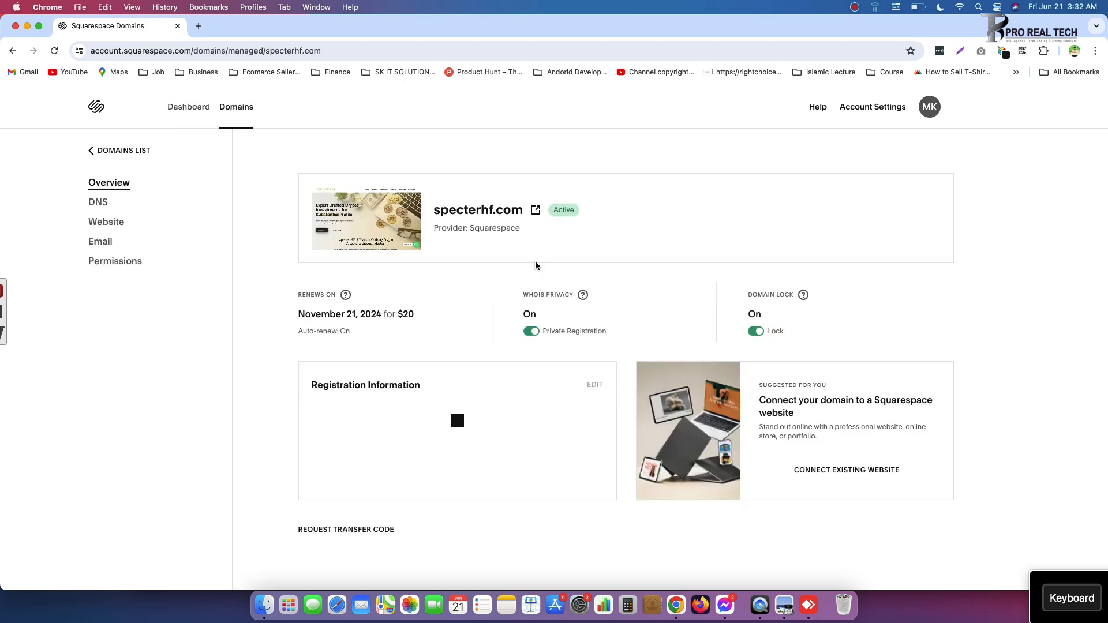
{"action": "left_click", "coordinate": [98, 204]}
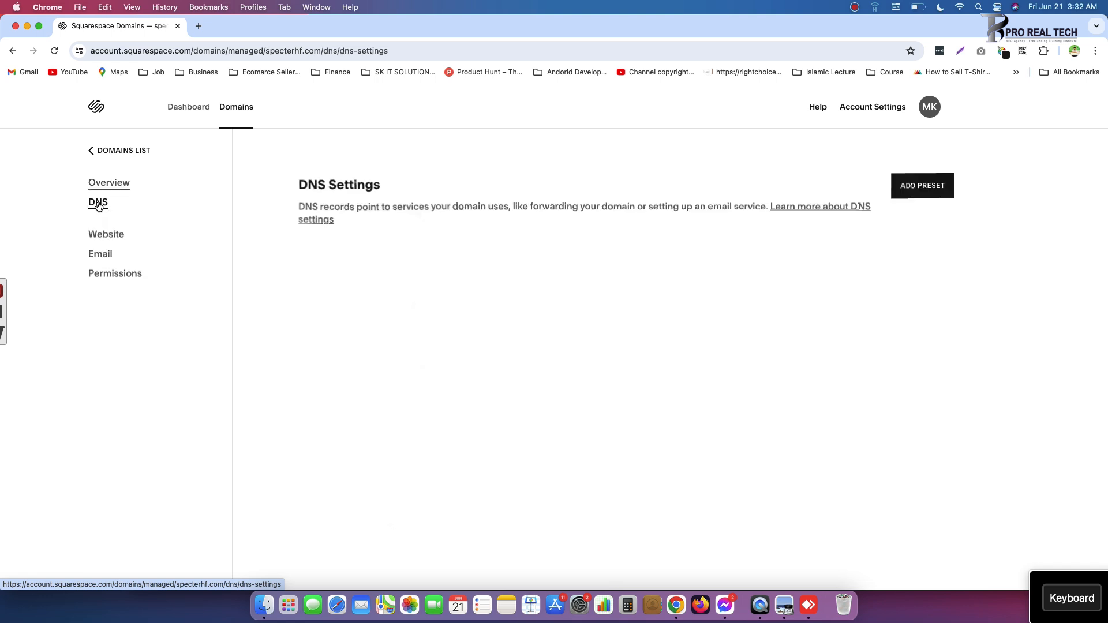
{"action": "left_click", "coordinate": [131, 242]}
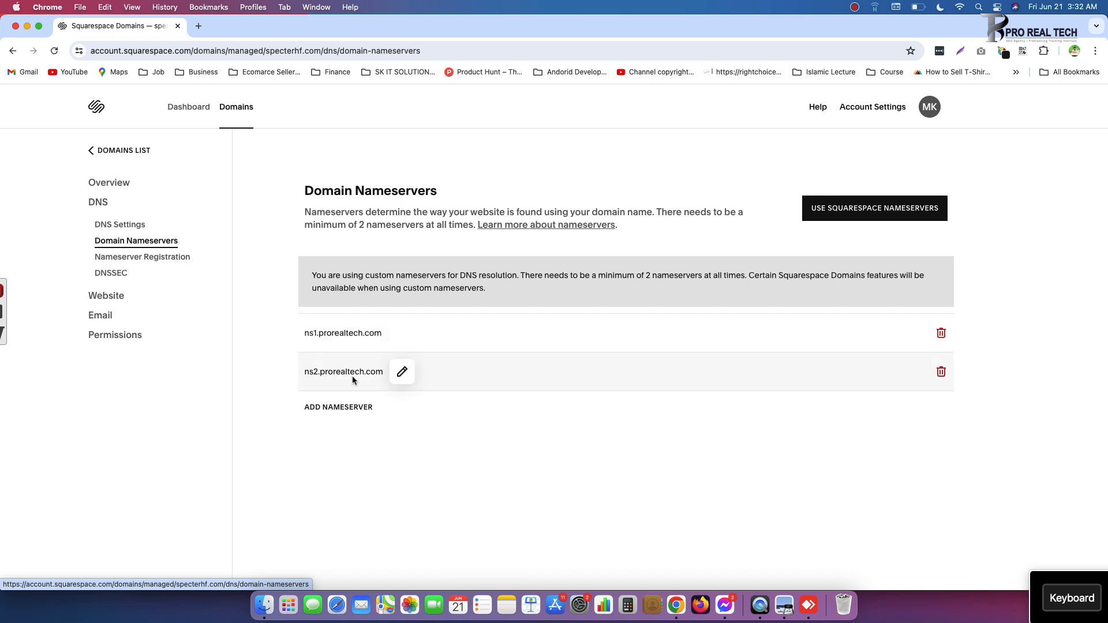
- Replace the nameserver ns1.prorealtech.com with bristol.ns.cloudflare.com and save it
{"action": "left_click", "coordinate": [941, 372]}
{"action": "left_click", "coordinate": [629, 374]}
{"action": "left_click", "coordinate": [398, 331]}
{"action": "double_click", "coordinate": [390, 329]}
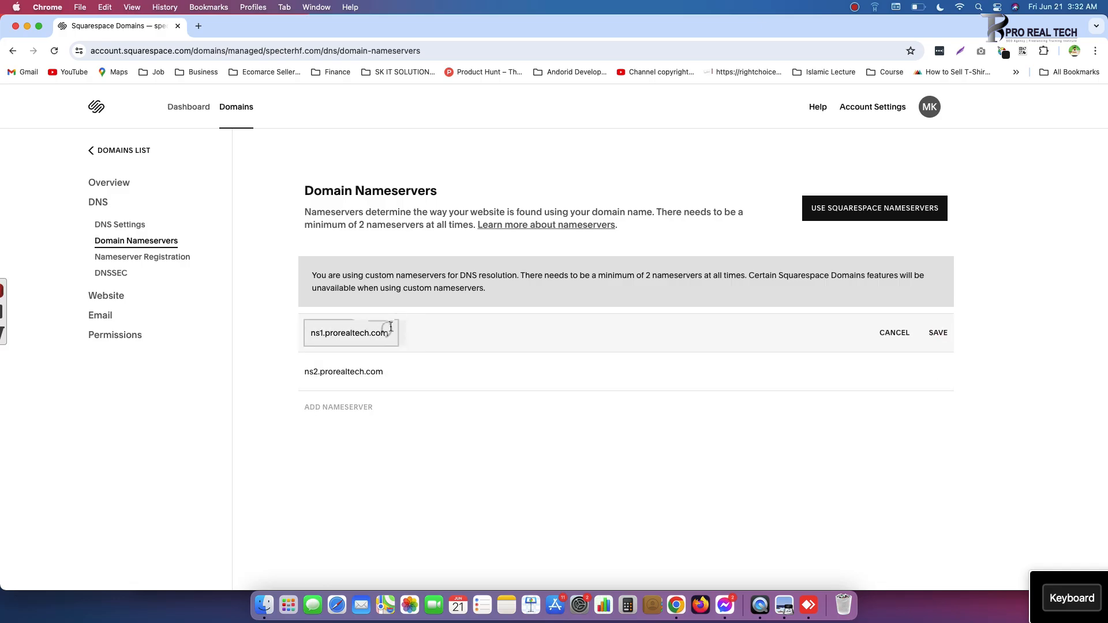
{"action": "key", "text": "super+v"}
{"action": "left_click", "coordinate": [938, 332]}
- Copy camilo.ns.cloudflare.com from Cloudflare, save it in Squarespace in place of ns2.prorealtech.com, and reload the nameserver page
{"action": "left_click_drag", "start_coordinate": [1105, 320], "coordinate": [1002, 320]}
{"action": "left_click", "coordinate": [1063, 327]}
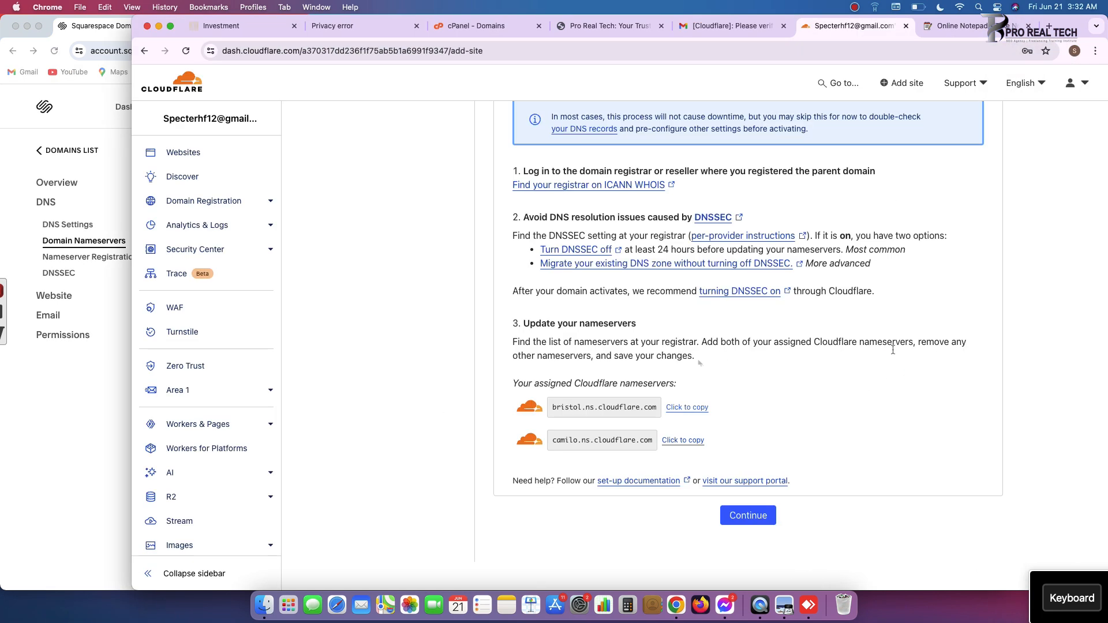
{"action": "left_click", "coordinate": [682, 440]}
{"action": "left_click", "coordinate": [69, 450]}
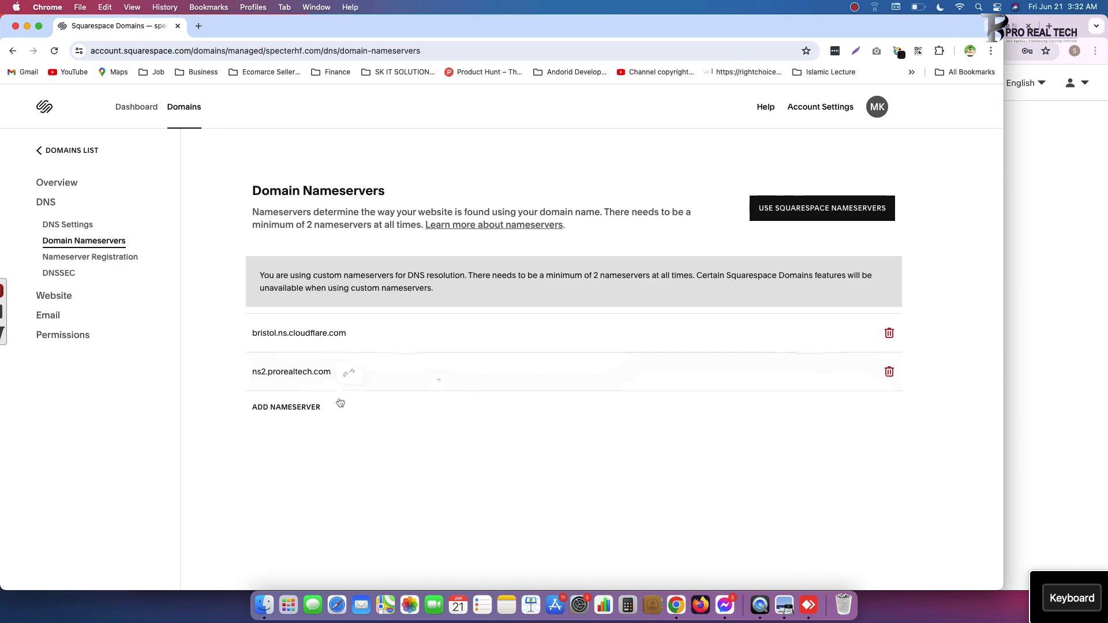
{"action": "left_click", "coordinate": [349, 371]}
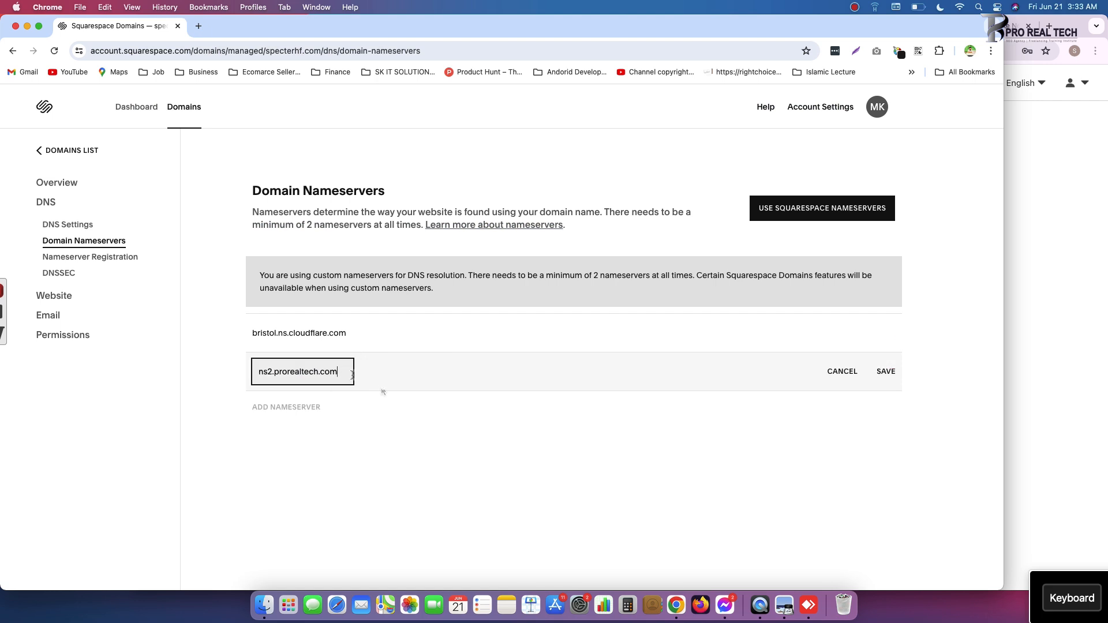
{"action": "key", "text": "super+v"}
{"action": "left_click", "coordinate": [886, 371]}
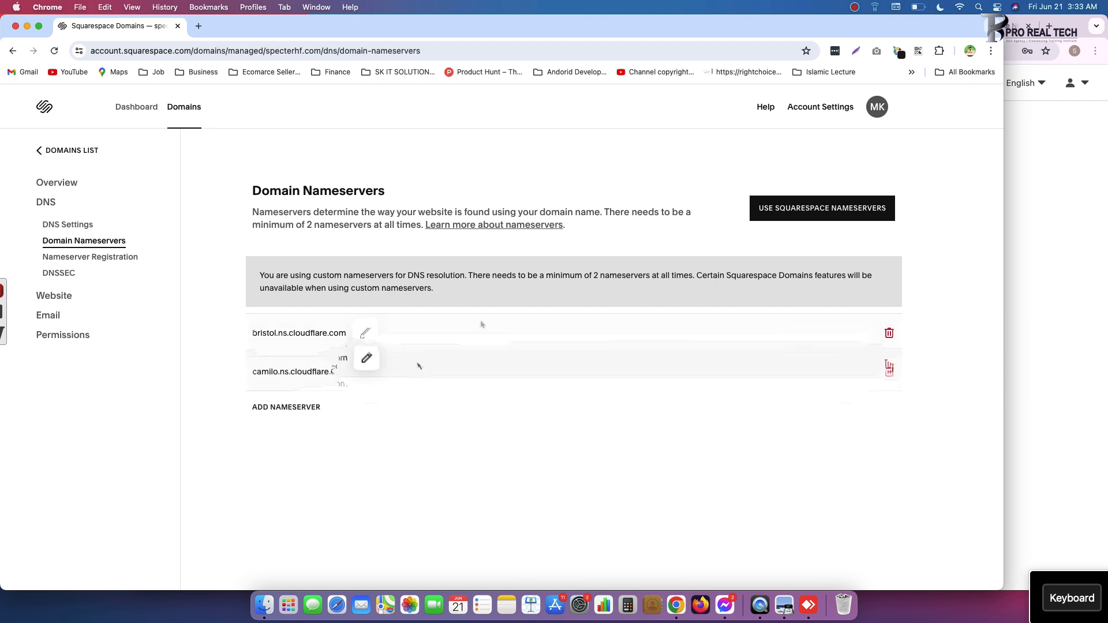
{"action": "double_click", "coordinate": [473, 25]}
{"action": "left_click", "coordinate": [55, 51]}
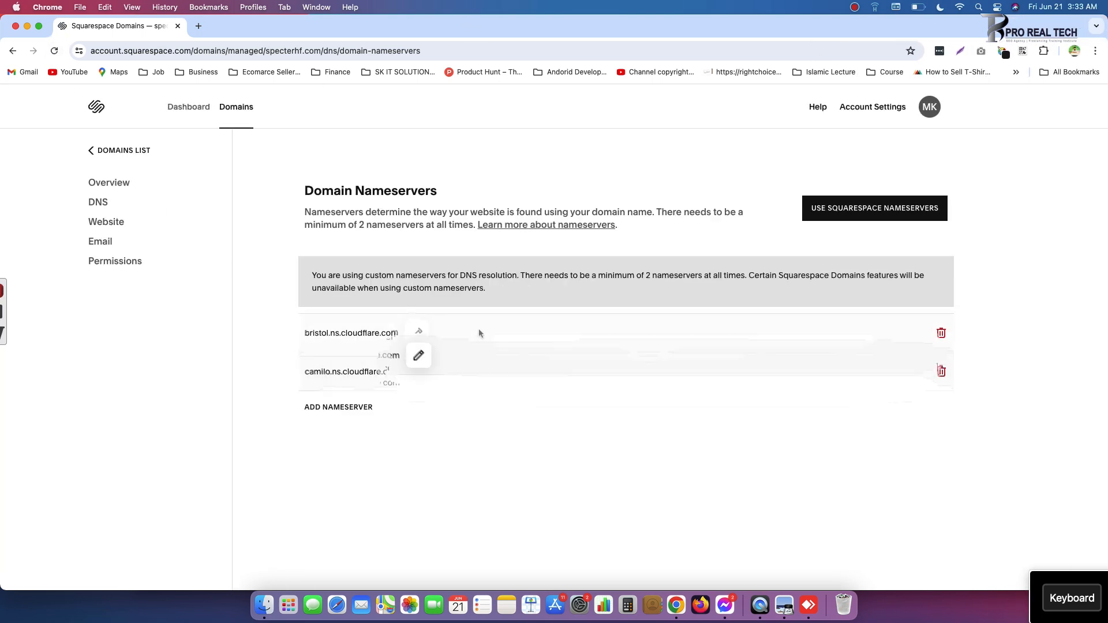
- Return to the Cloudflare window and continue from the assigned nameservers to the review of specterhf.com's setup
{"action": "left_click_drag", "start_coordinate": [1097, 245], "coordinate": [996, 262]}
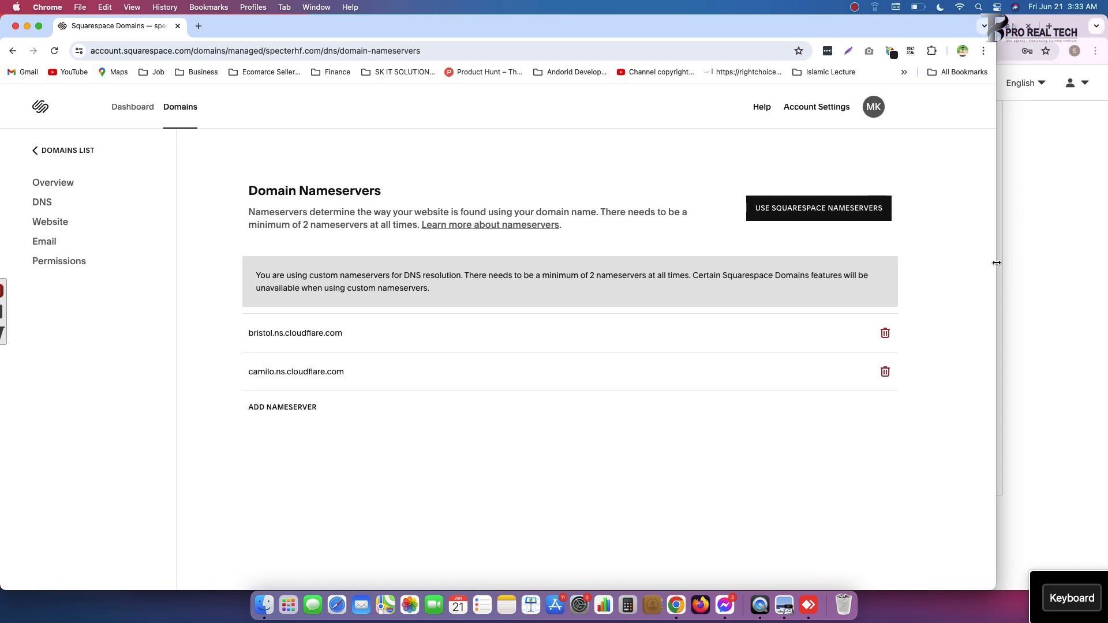
{"action": "left_click", "coordinate": [1054, 268]}
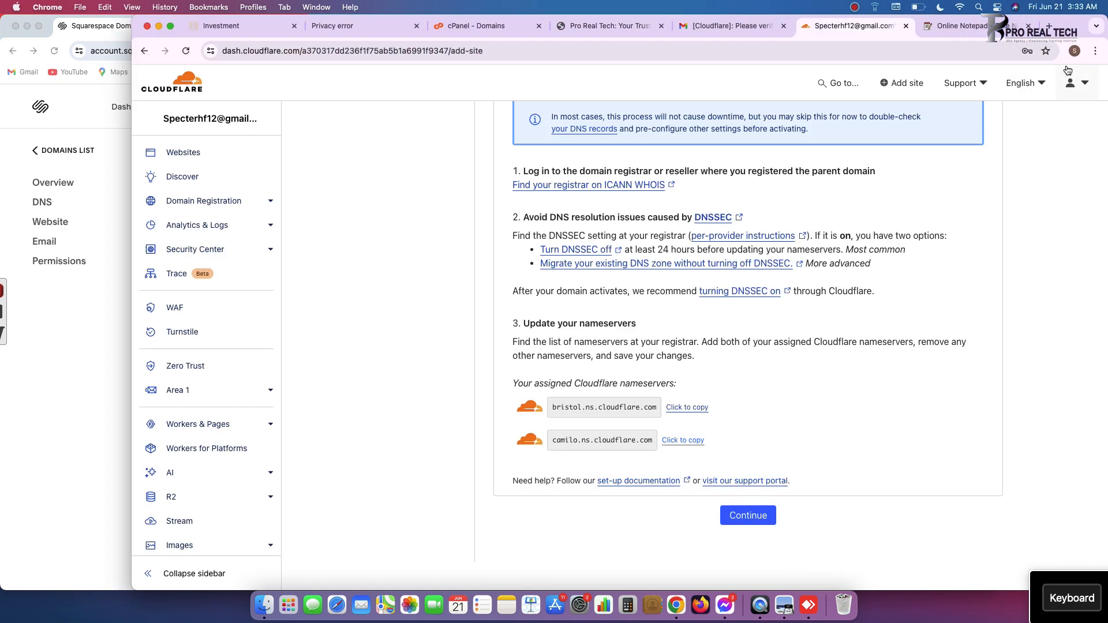
{"action": "double_click", "coordinate": [1059, 27]}
{"action": "scroll", "coordinate": [634, 447], "scroll_direction": "down", "scroll_amount": 3}
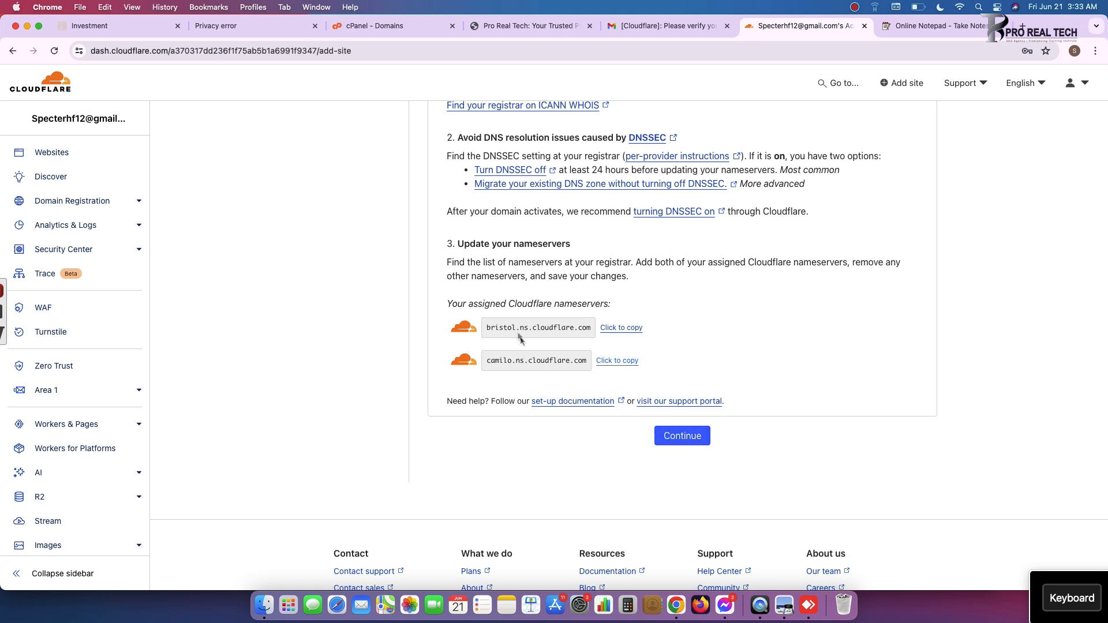
{"action": "scroll", "coordinate": [511, 328], "scroll_direction": "up", "scroll_amount": 2}
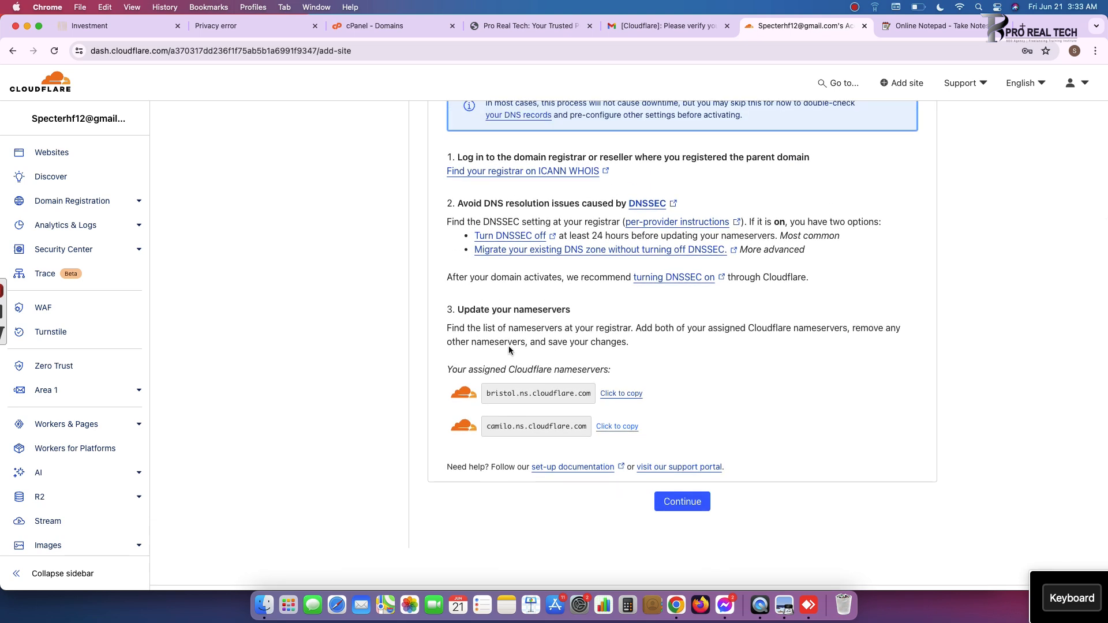
{"action": "scroll", "coordinate": [510, 349], "scroll_direction": "up", "scroll_amount": 1}
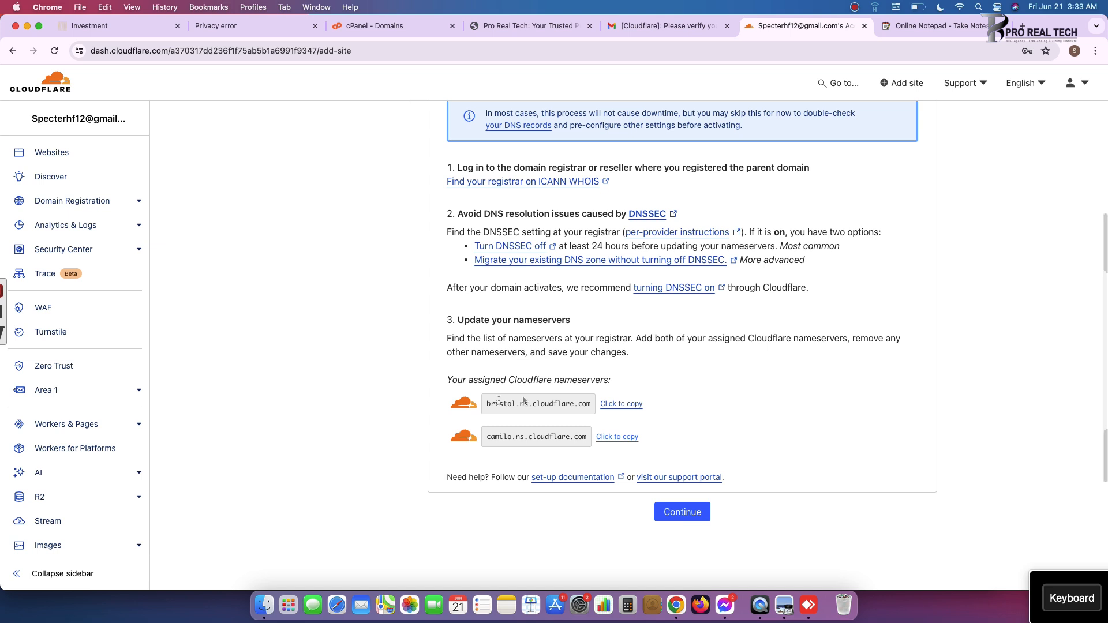
{"action": "left_click_drag", "start_coordinate": [488, 404], "coordinate": [566, 425]}
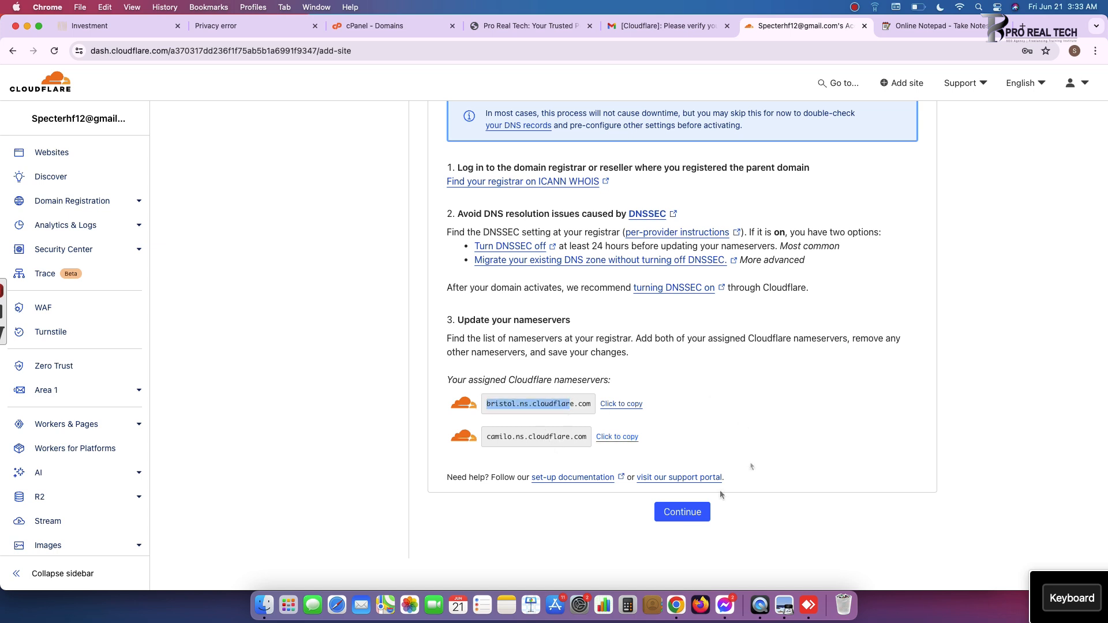
{"action": "left_click", "coordinate": [694, 514]}
- Continue to the specterhf.com overview in Cloudflare and look through its activation instructions and recommendations
{"action": "scroll", "coordinate": [594, 389], "scroll_direction": "up", "scroll_amount": 5}
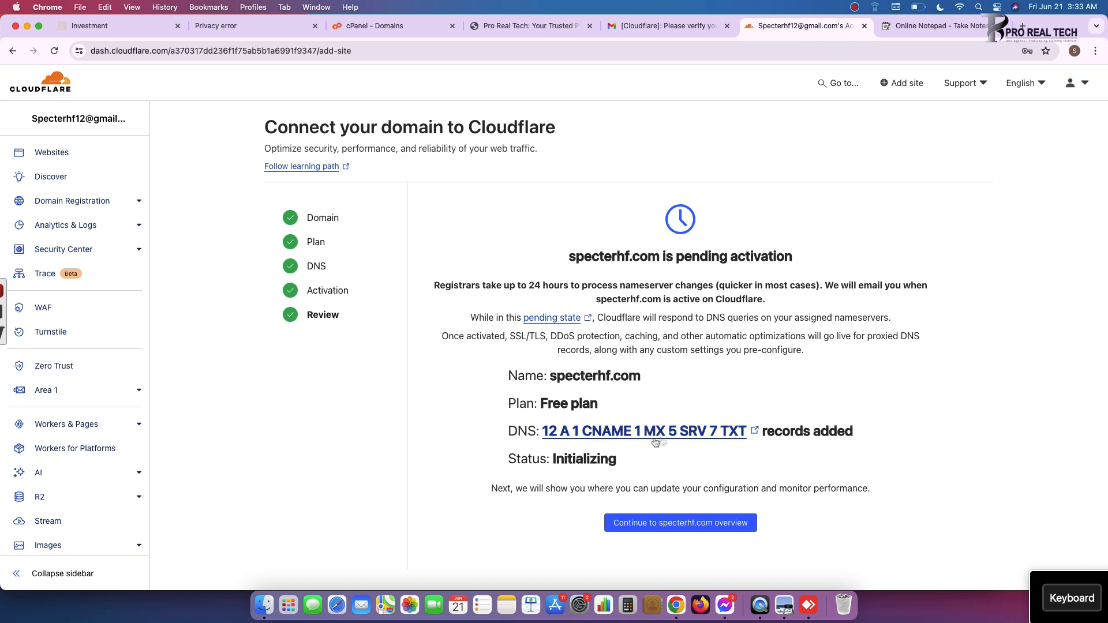
{"action": "scroll", "coordinate": [664, 511], "scroll_direction": "down", "scroll_amount": 1}
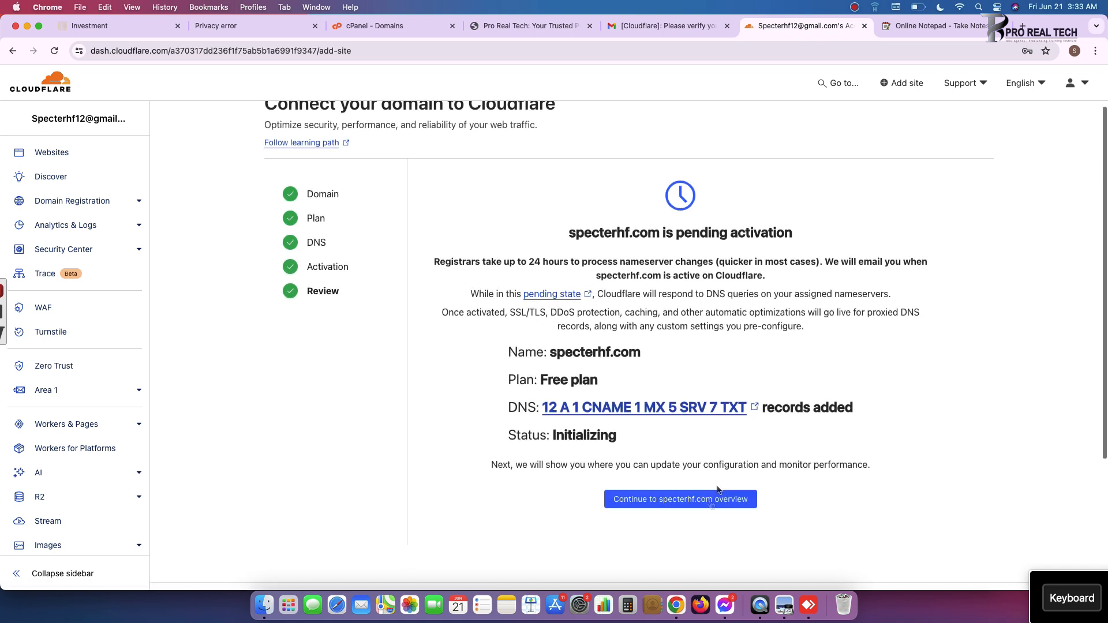
{"action": "left_click", "coordinate": [667, 508]}
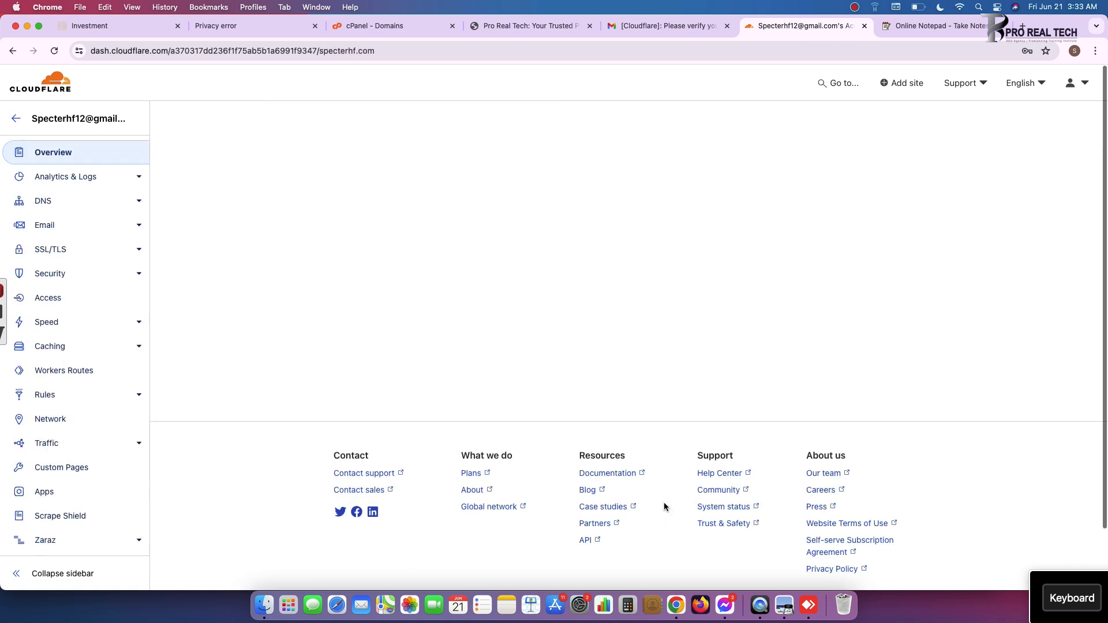
{"action": "mouse_move", "coordinate": [284, 122]}
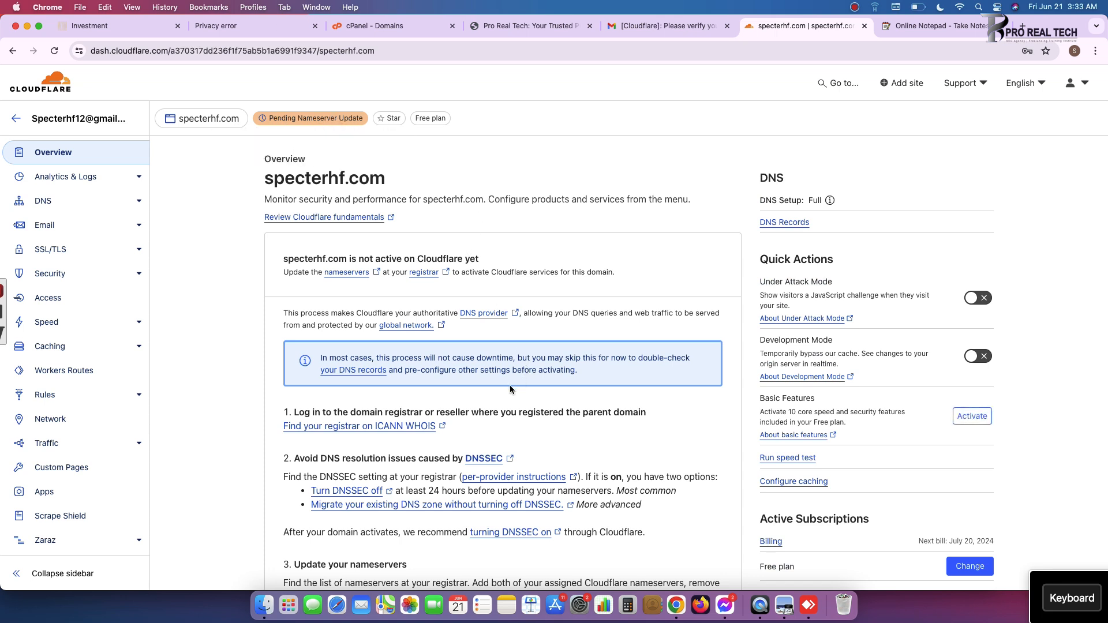
{"action": "scroll", "coordinate": [510, 389], "scroll_direction": "down", "scroll_amount": 2}
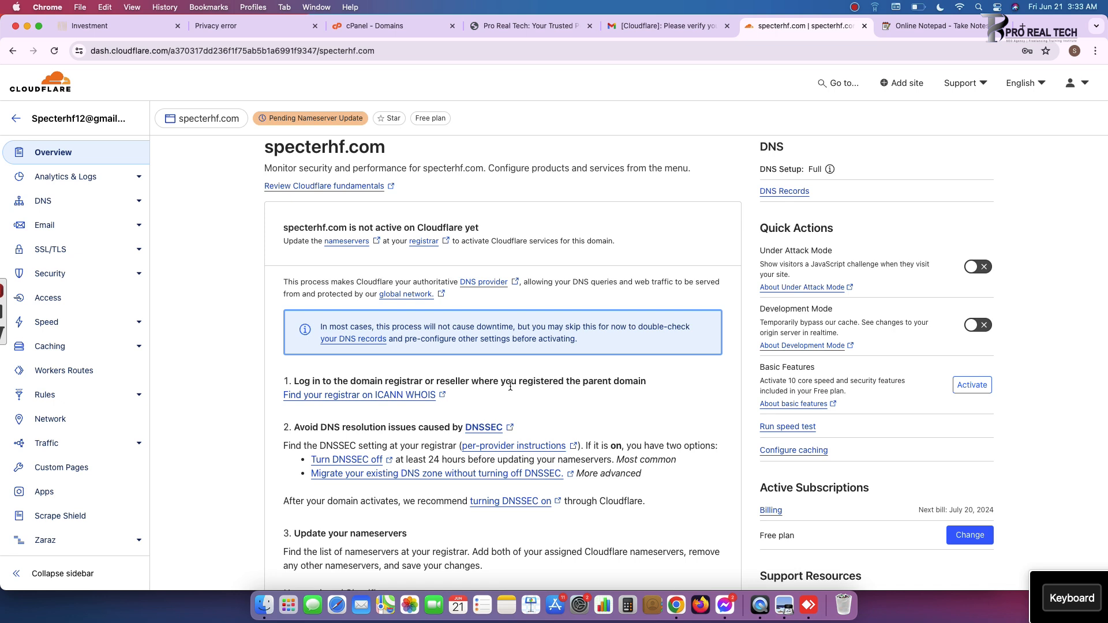
{"action": "scroll", "coordinate": [510, 386], "scroll_direction": "down", "scroll_amount": 10}
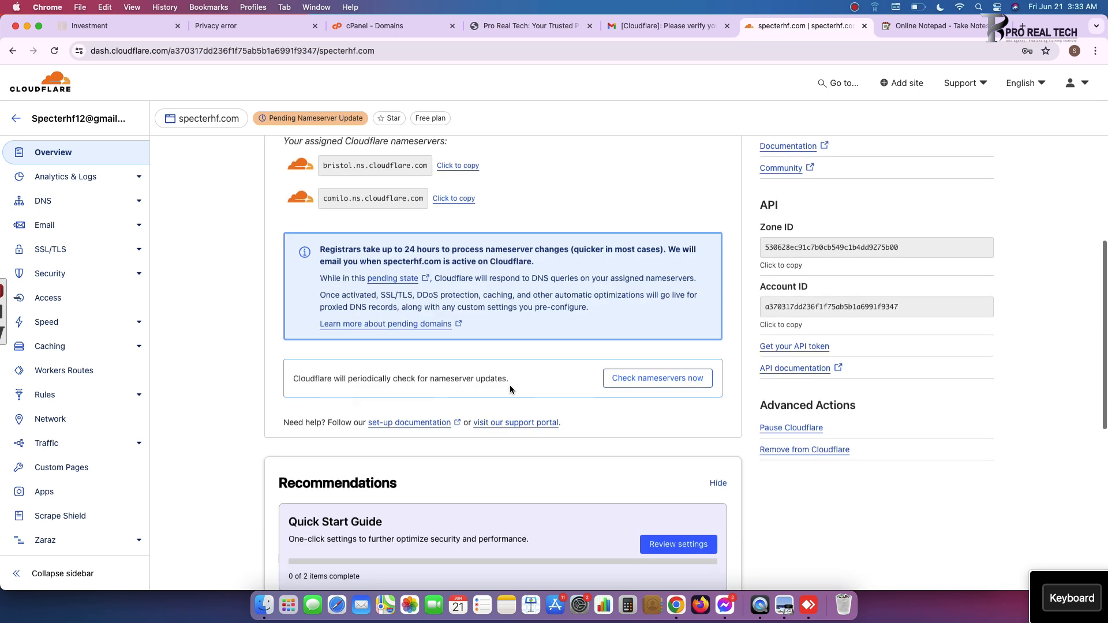
{"action": "scroll", "coordinate": [510, 388], "scroll_direction": "down", "scroll_amount": 10}
{"action": "scroll", "coordinate": [510, 386], "scroll_direction": "up", "scroll_amount": 8}
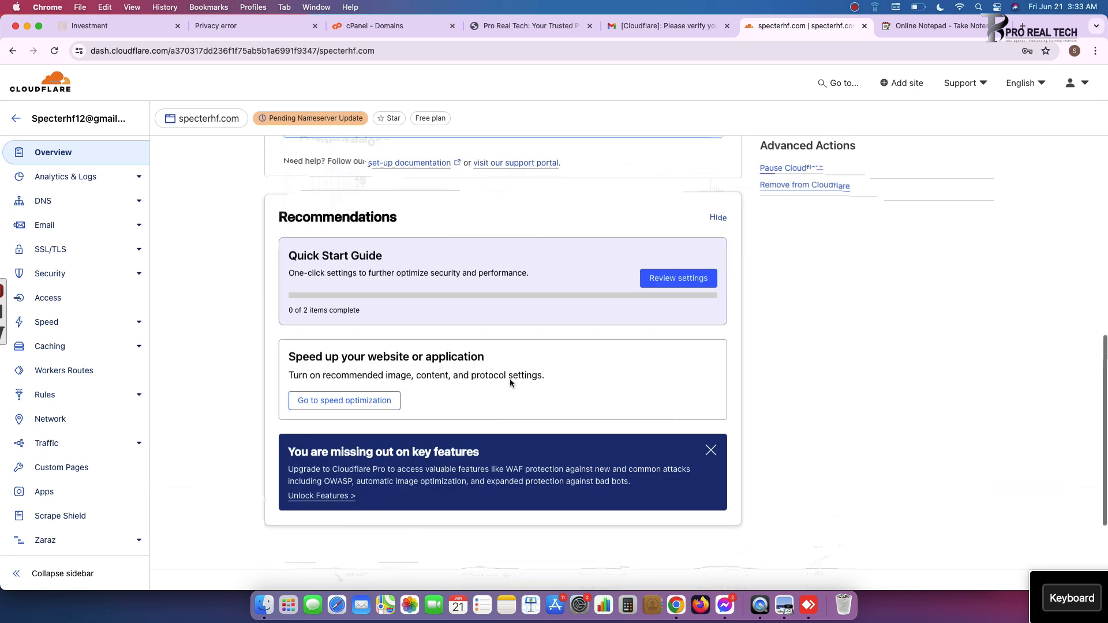
{"action": "scroll", "coordinate": [459, 260], "scroll_direction": "up", "scroll_amount": 2}
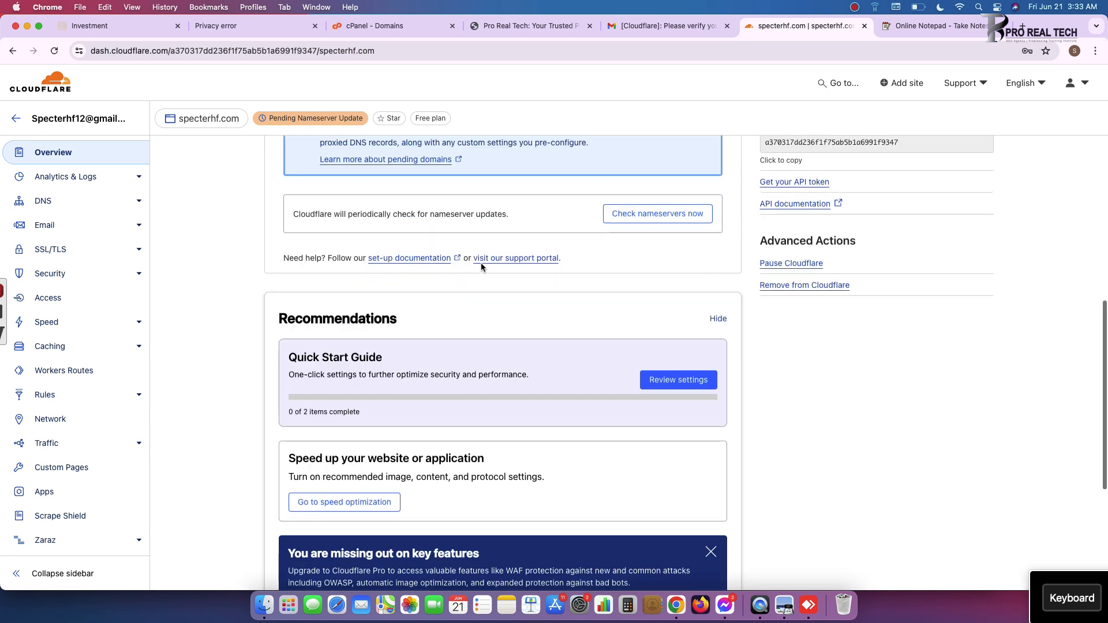
- Have Cloudflare check the nameservers for specterhf.com now and read the status notice
{"action": "left_click", "coordinate": [662, 383]}
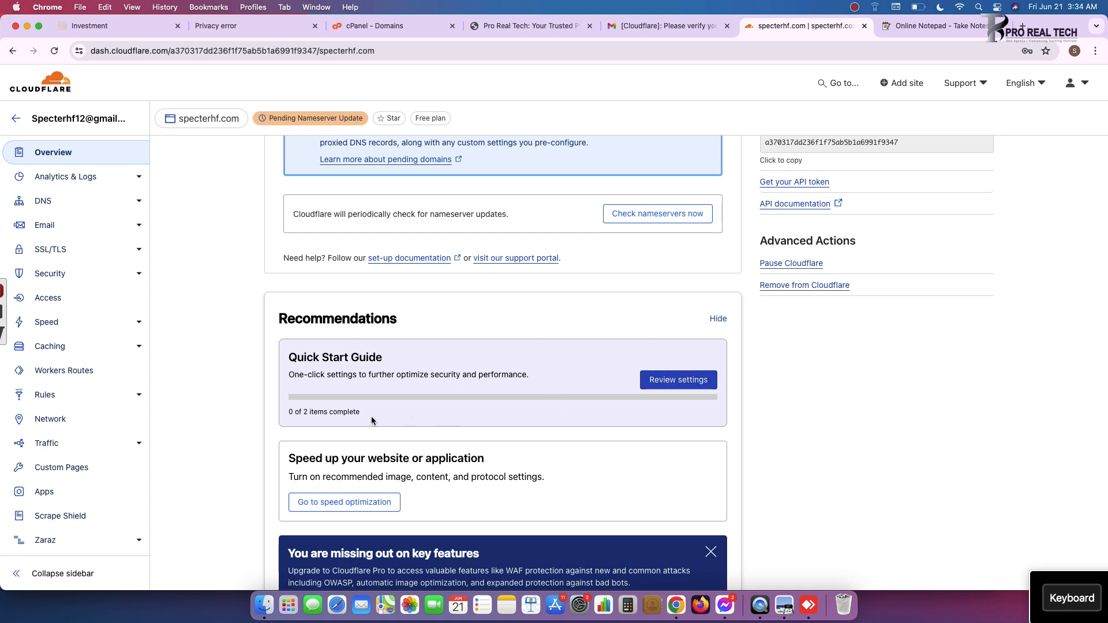
{"action": "scroll", "coordinate": [363, 385], "scroll_direction": "up", "scroll_amount": 3}
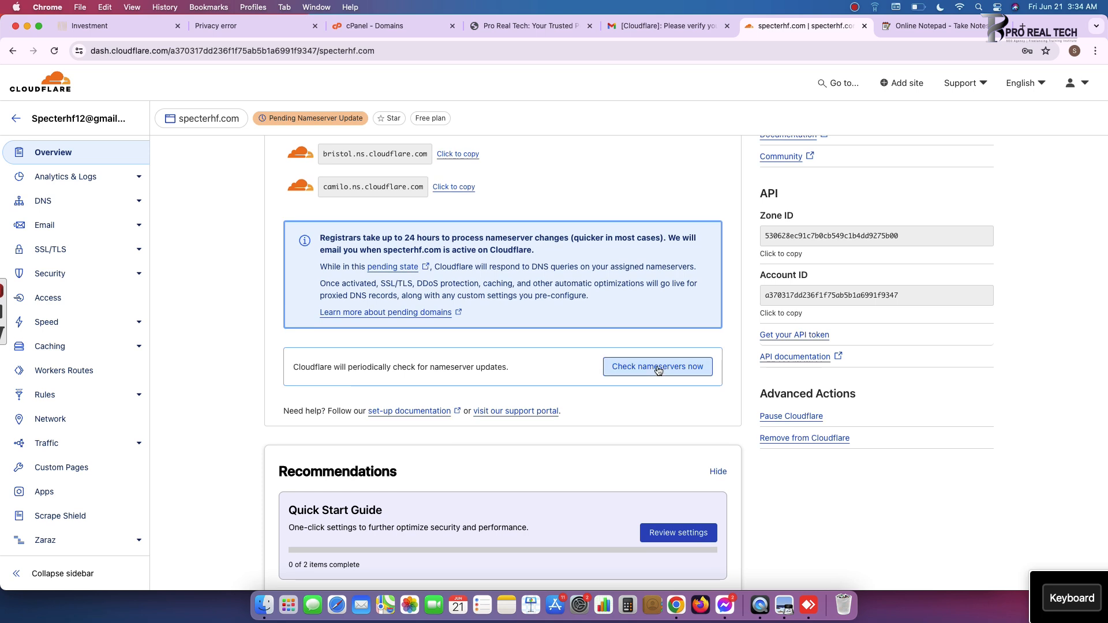
{"action": "scroll", "coordinate": [658, 371], "scroll_direction": "up", "scroll_amount": 2}
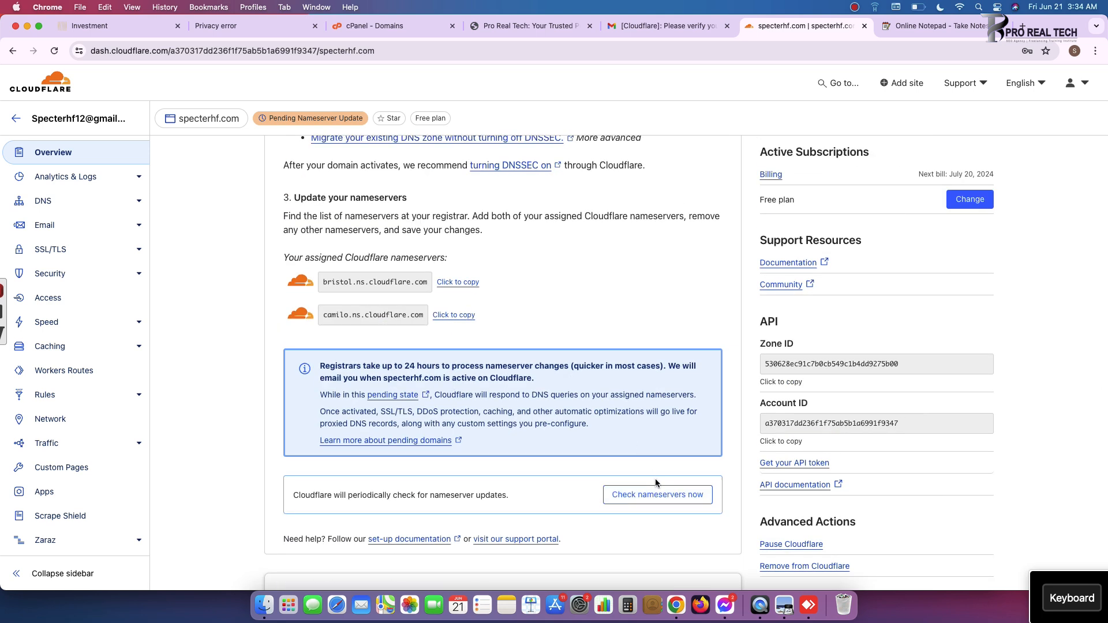
{"action": "left_click", "coordinate": [664, 497]}
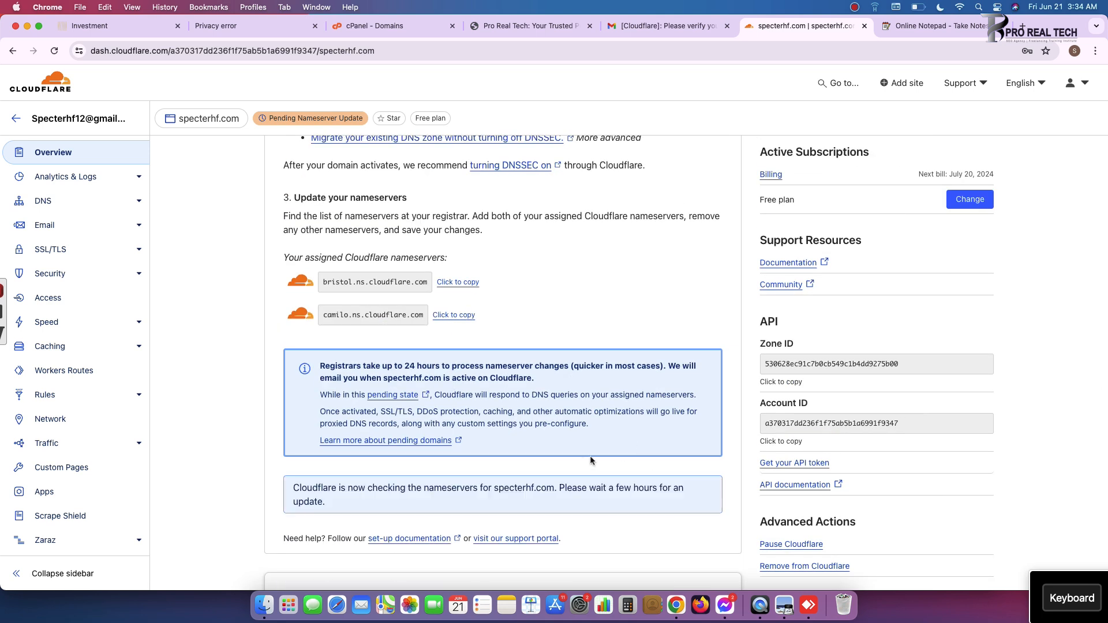
{"action": "scroll", "coordinate": [383, 501], "scroll_direction": "down", "scroll_amount": 1}
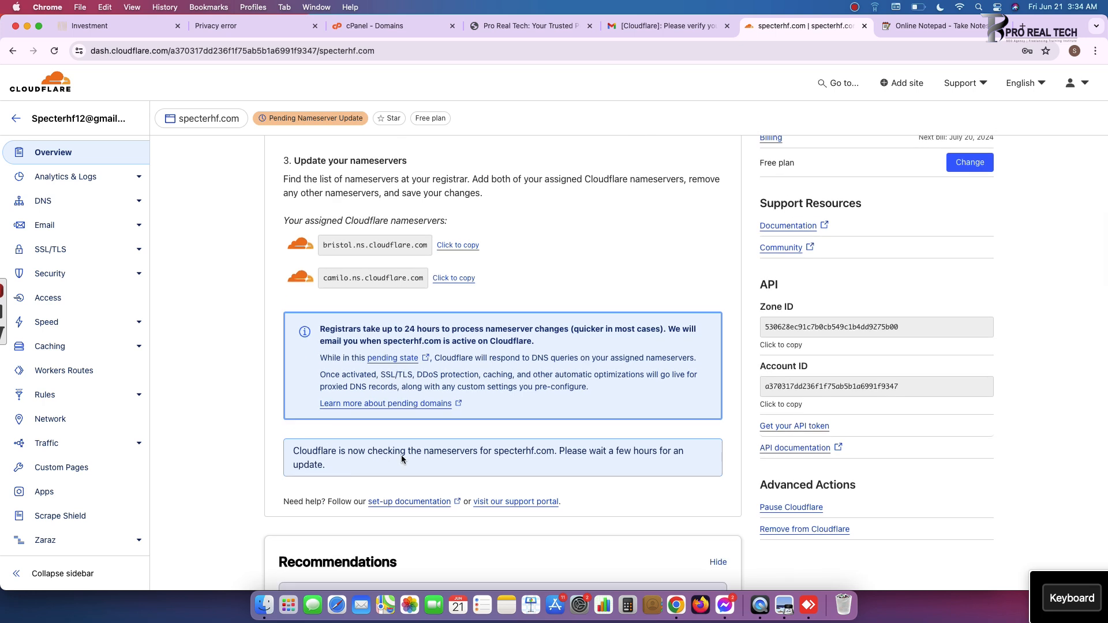
{"action": "scroll", "coordinate": [401, 455], "scroll_direction": "down", "scroll_amount": 4}
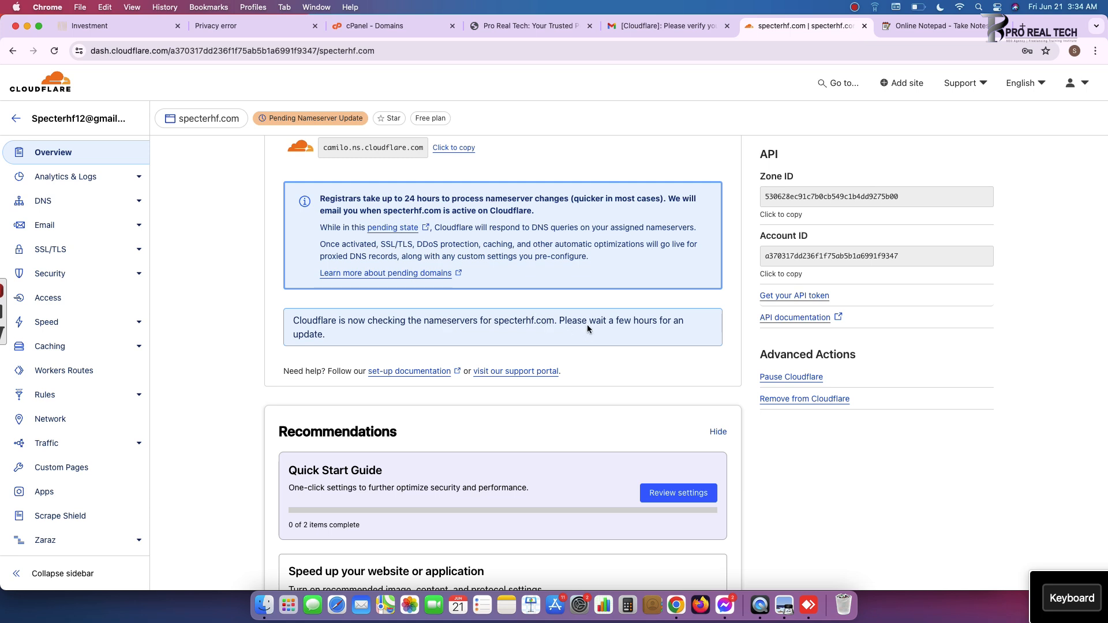
- Reload the specterhf.com overview in Cloudflare and look through its nameserver instructions and activation status
{"action": "right_click", "coordinate": [613, 344]}
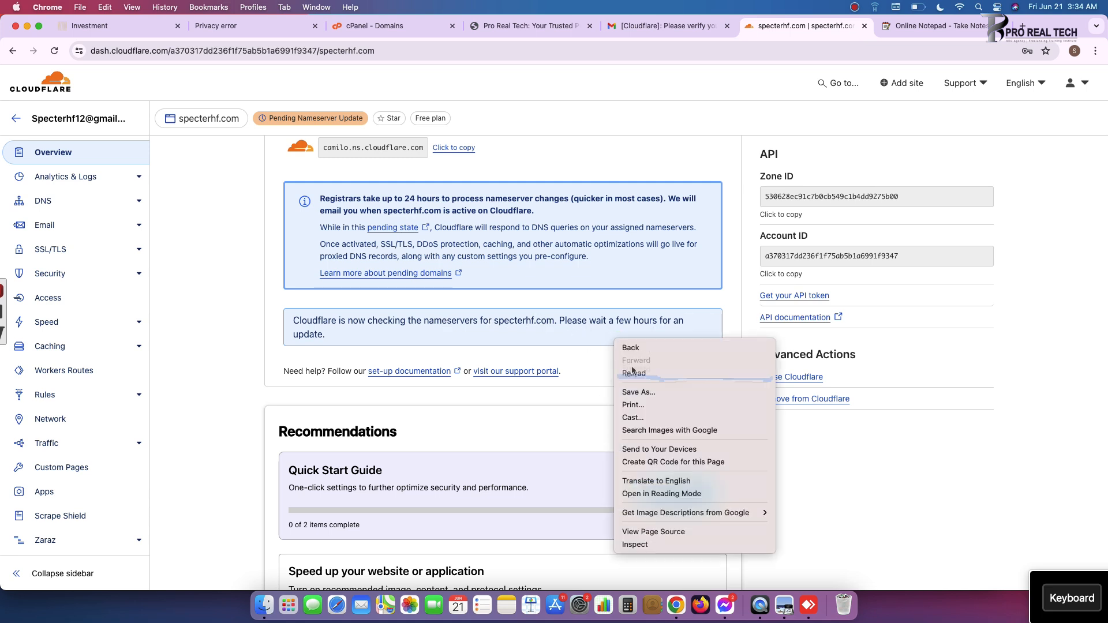
{"action": "left_click", "coordinate": [631, 370]}
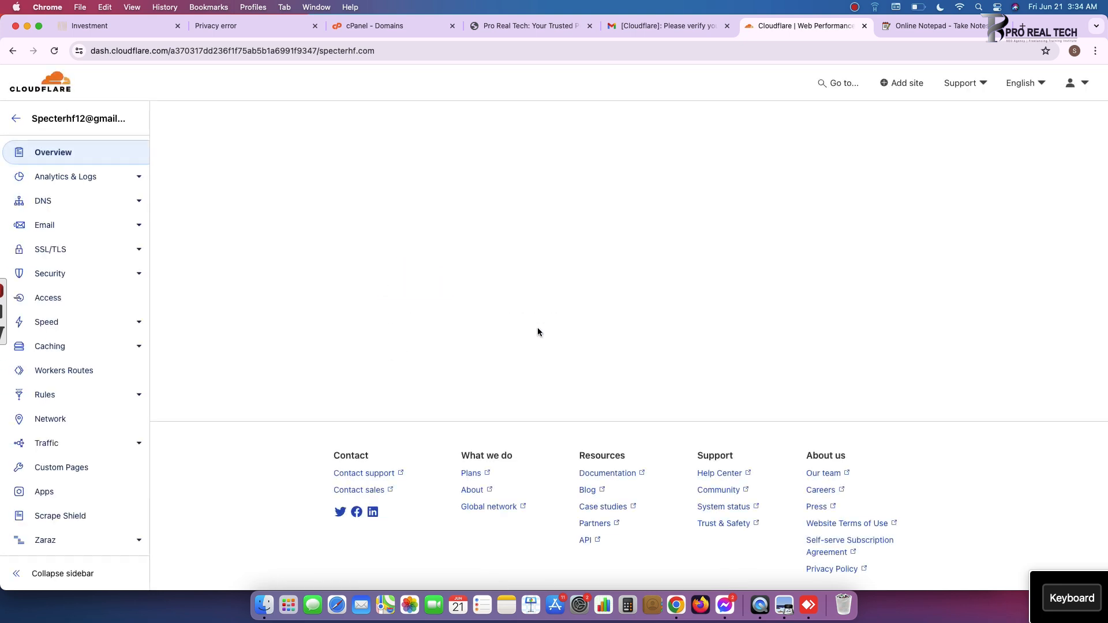
{"action": "scroll", "coordinate": [535, 329], "scroll_direction": "down", "scroll_amount": 5}
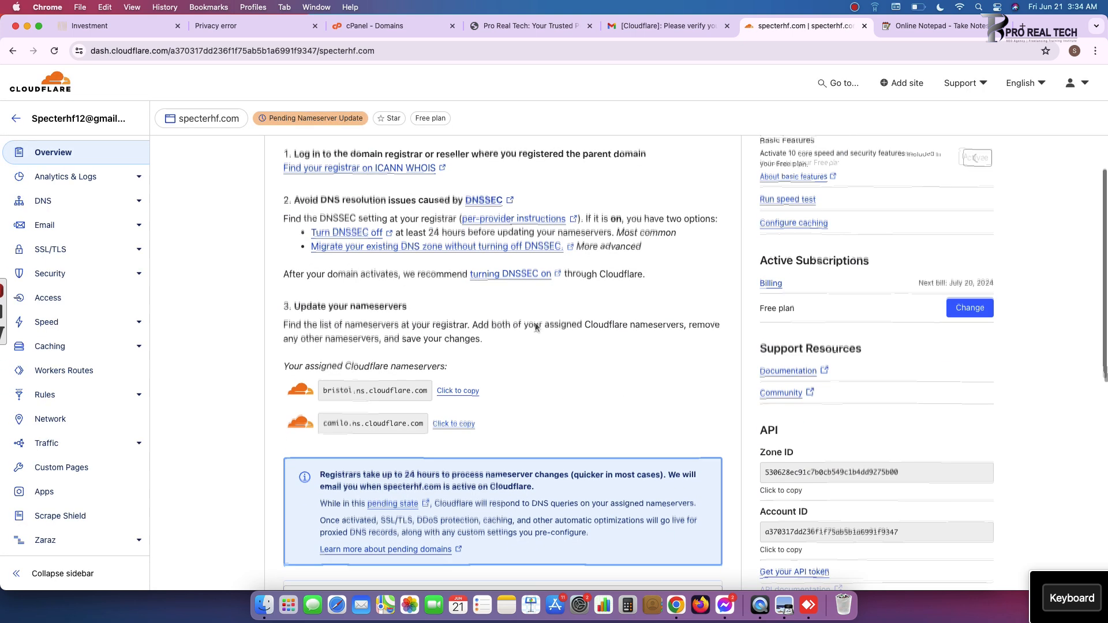
{"action": "scroll", "coordinate": [534, 329], "scroll_direction": "down", "scroll_amount": 5}
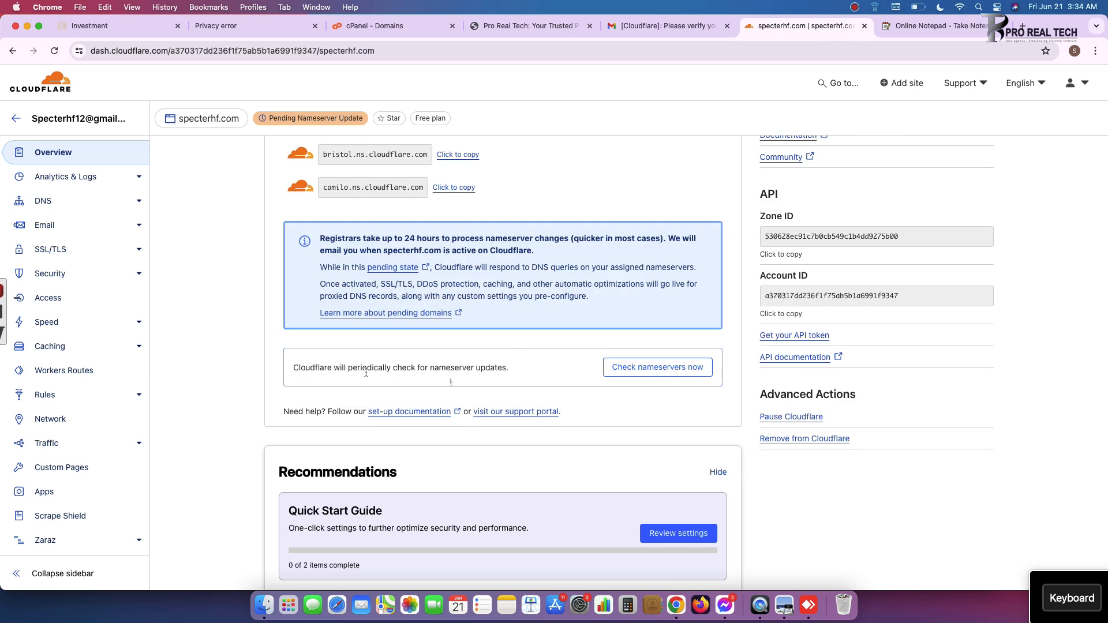
{"action": "scroll", "coordinate": [605, 392], "scroll_direction": "down", "scroll_amount": 5}
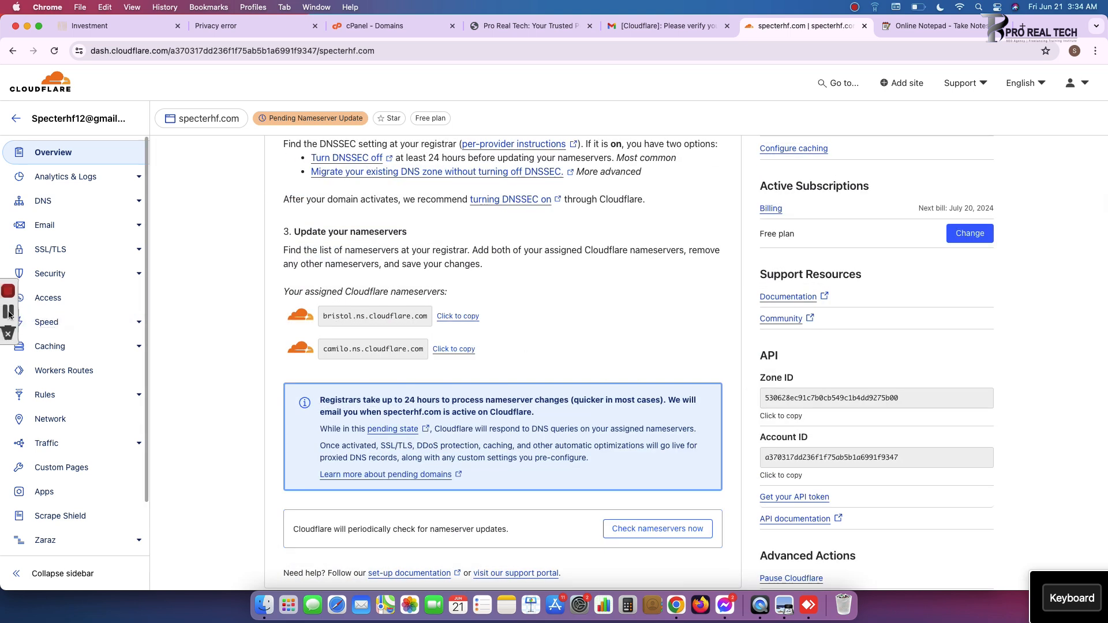
{"action": "scroll", "coordinate": [400, 311], "scroll_direction": "up", "scroll_amount": 8}
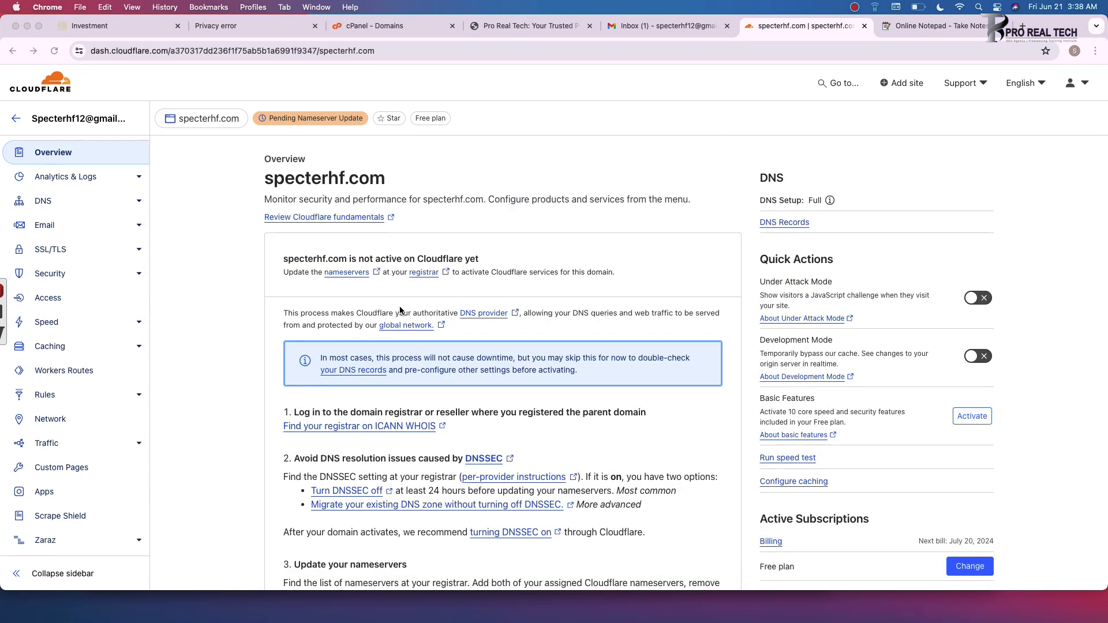
{"action": "scroll", "coordinate": [400, 311], "scroll_direction": "down", "scroll_amount": 1}
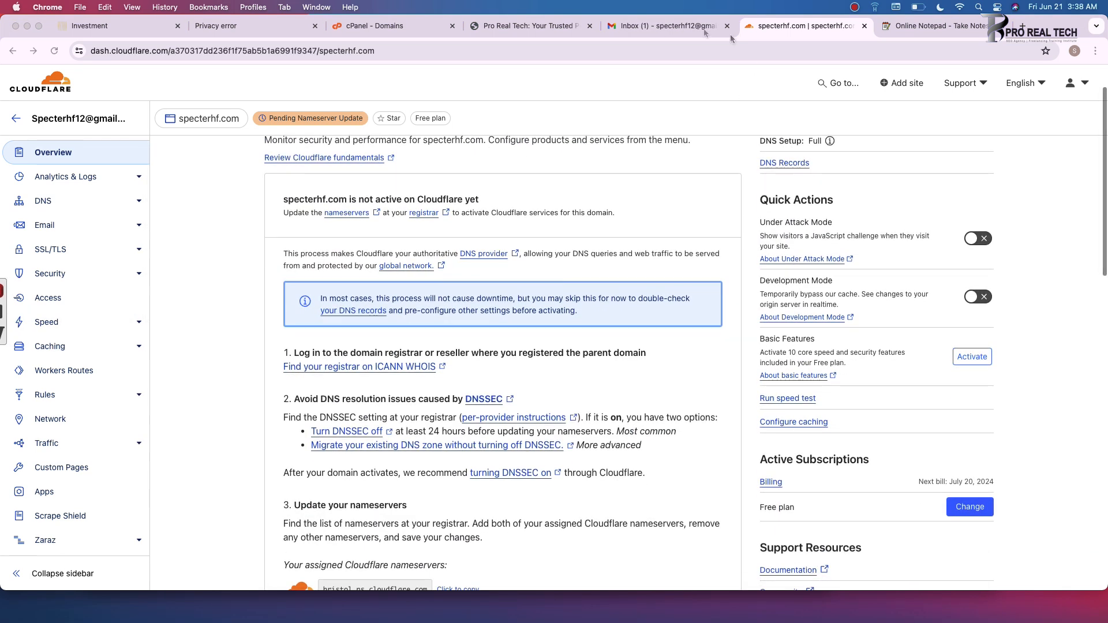
- Switch to Gmail, open the newest Cloudflare message about specterhf.com, and read its status and the before and current nameservers
{"action": "left_click", "coordinate": [638, 25]}
{"action": "left_click", "coordinate": [486, 186]}
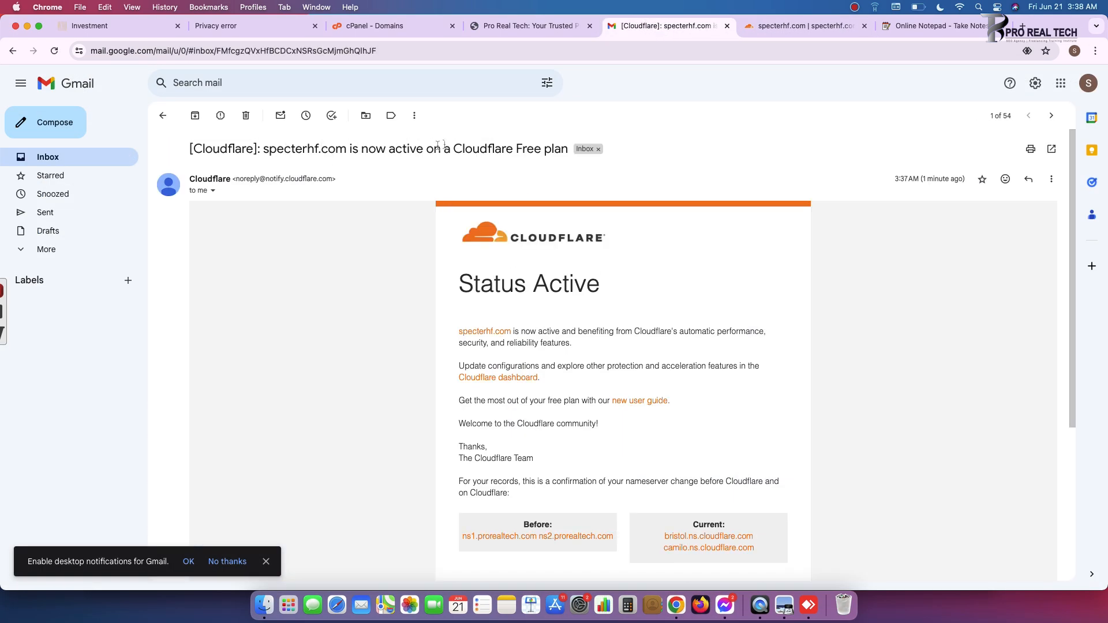
{"action": "scroll", "coordinate": [519, 284], "scroll_direction": "down", "scroll_amount": 5}
{"action": "scroll", "coordinate": [477, 400], "scroll_direction": "up", "scroll_amount": 5}
{"action": "scroll", "coordinate": [375, 409], "scroll_direction": "down", "scroll_amount": 2}
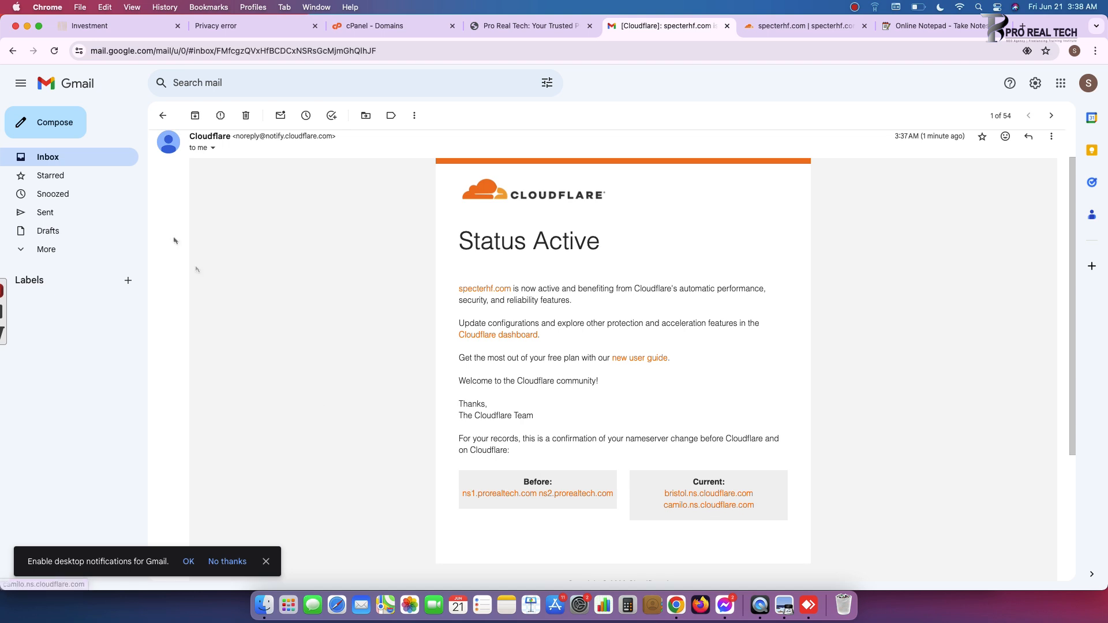
- Return to the Gmail inbox, and reload the specterhf.com overview in Cloudflare to check its activation status
{"action": "left_click", "coordinate": [92, 156]}
{"action": "left_click", "coordinate": [805, 25]}
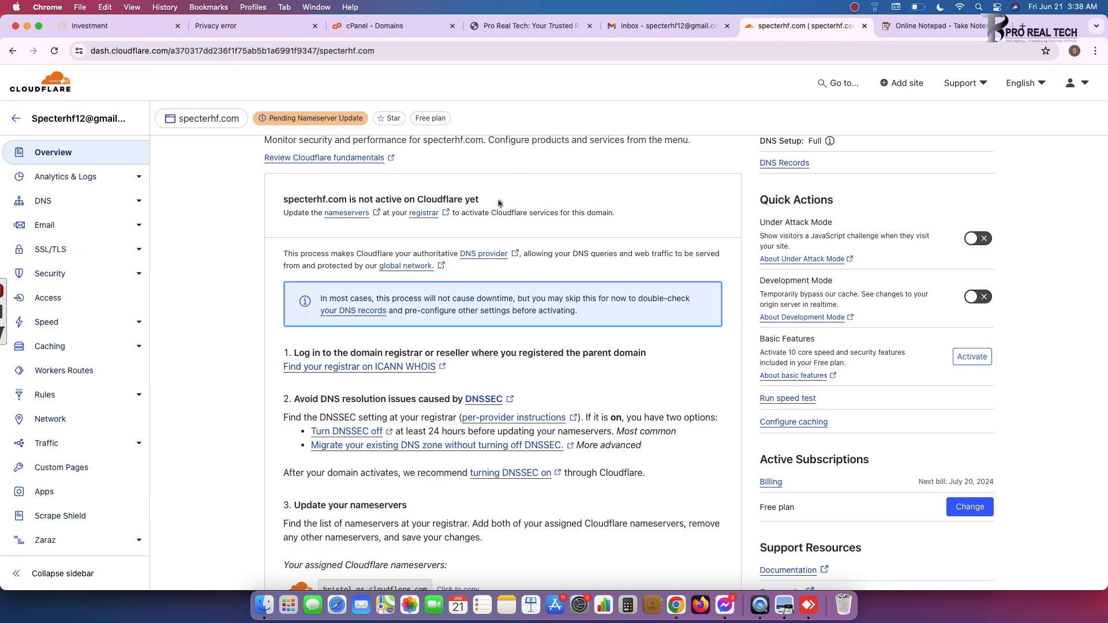
{"action": "left_click", "coordinate": [54, 51]}
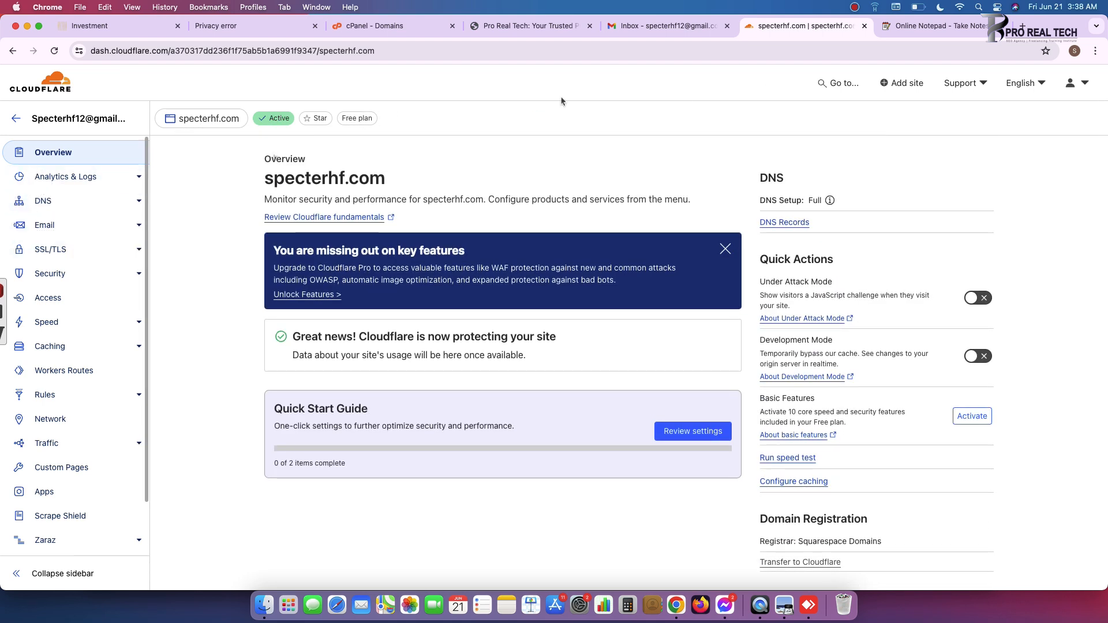
{"action": "left_click", "coordinate": [219, 27]}
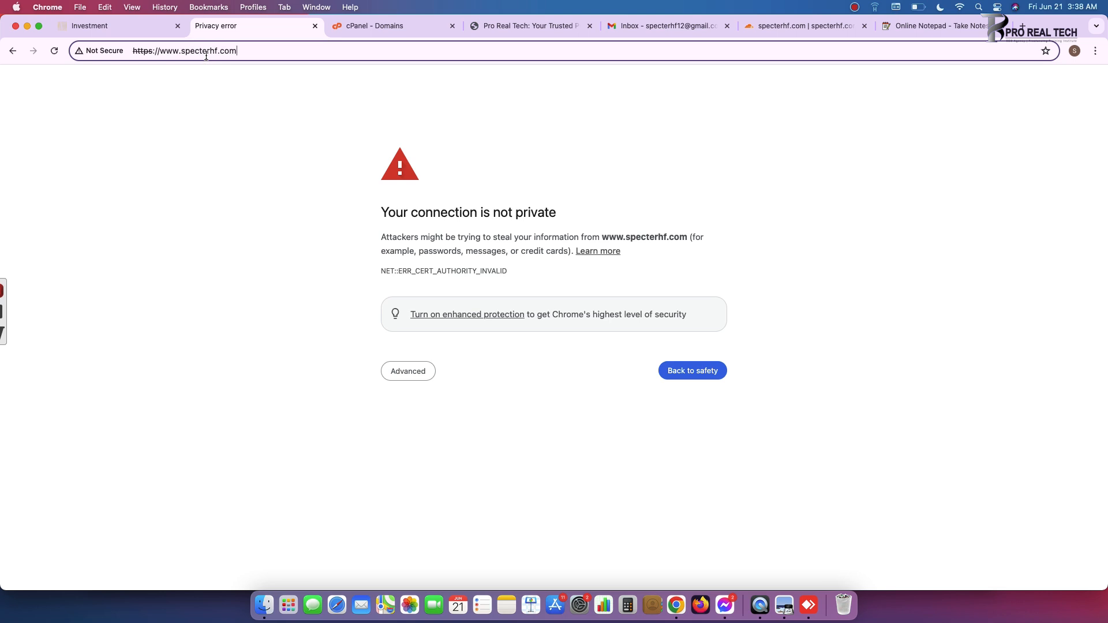
{"action": "left_click", "coordinate": [209, 52]}
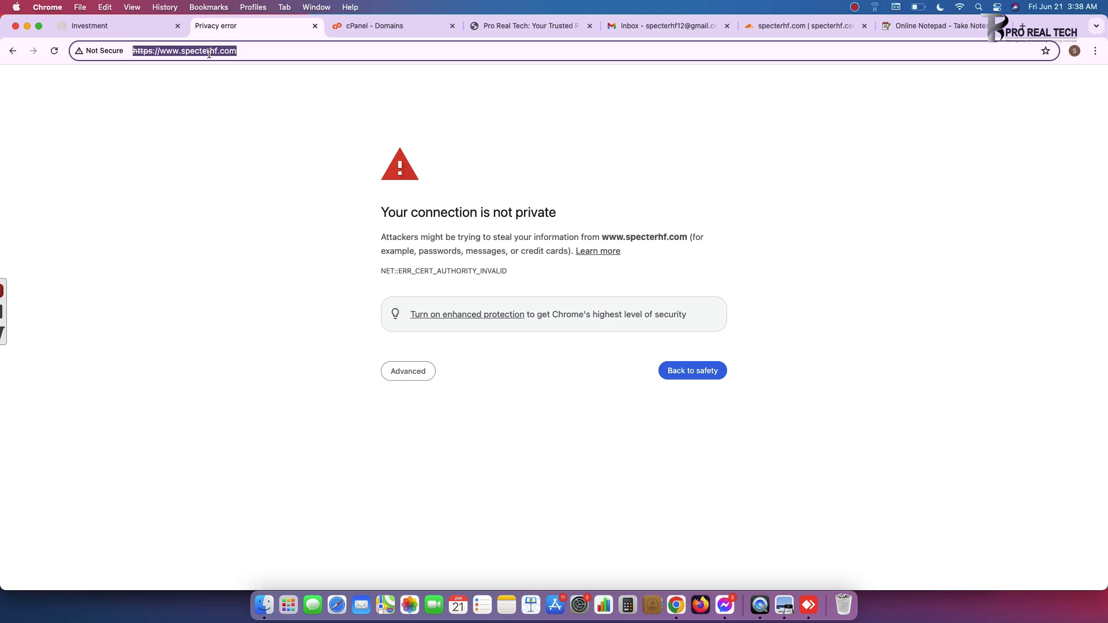
{"action": "right_click", "coordinate": [209, 53]}
{"action": "left_click", "coordinate": [239, 148]}
{"action": "right_click", "coordinate": [828, 56]}
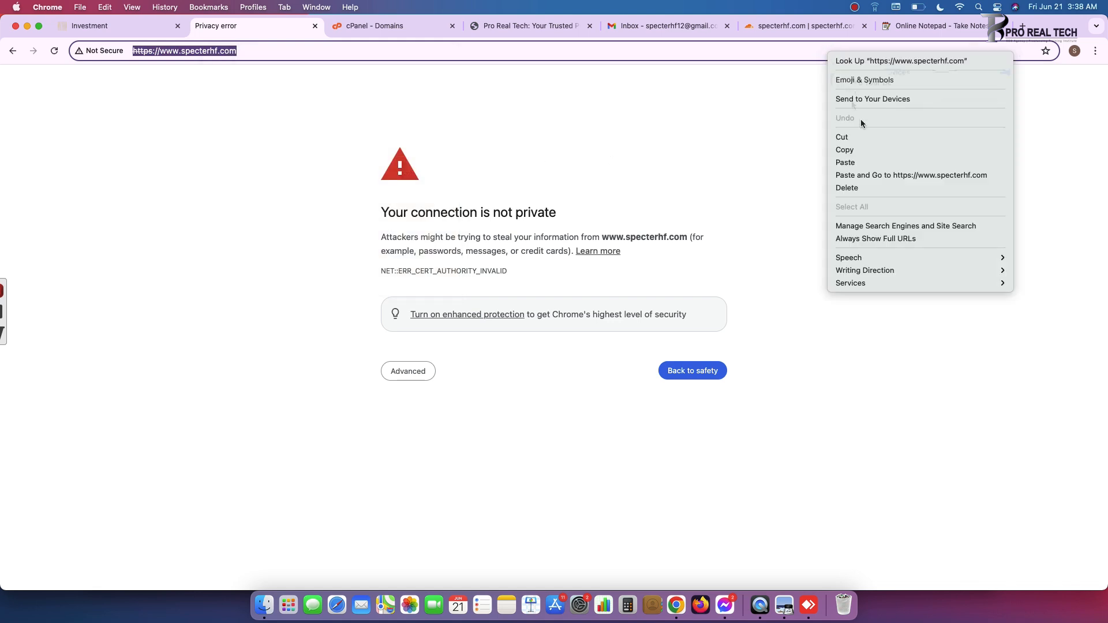
{"action": "left_click", "coordinate": [898, 148]}
{"action": "left_click", "coordinate": [1097, 50]}
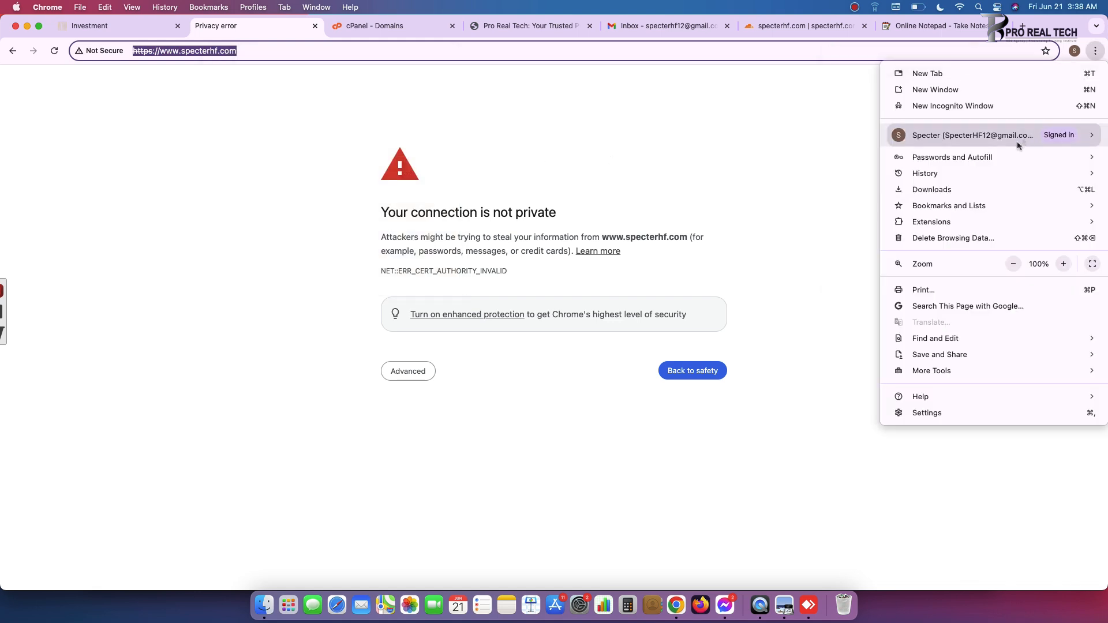
{"action": "left_click", "coordinate": [976, 109]}
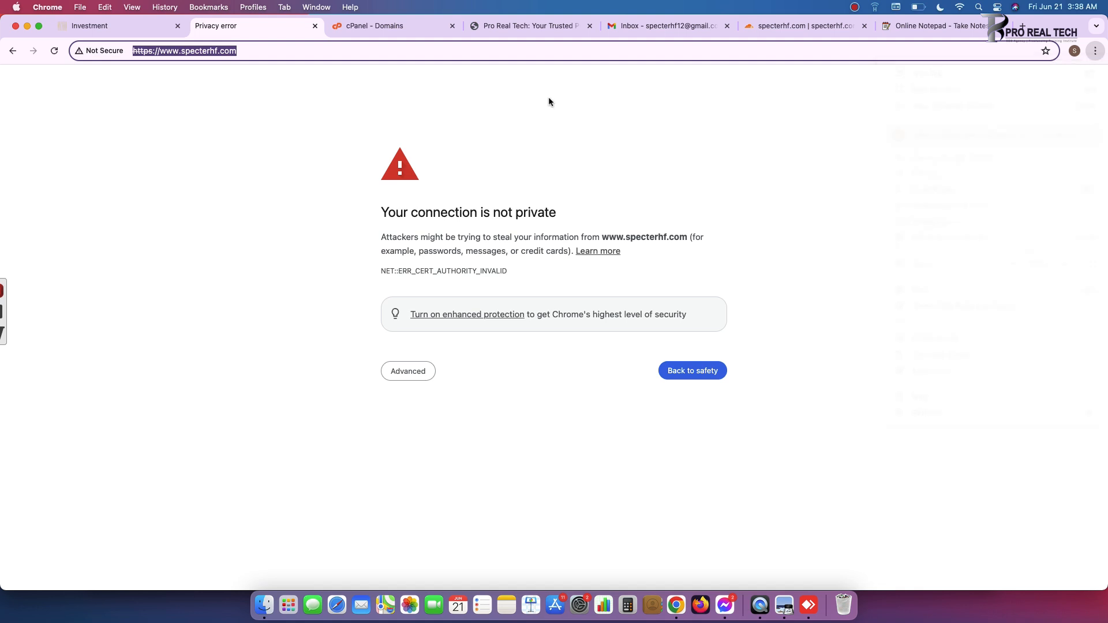
{"action": "right_click", "coordinate": [495, 51]}
{"action": "left_click", "coordinate": [550, 133]}
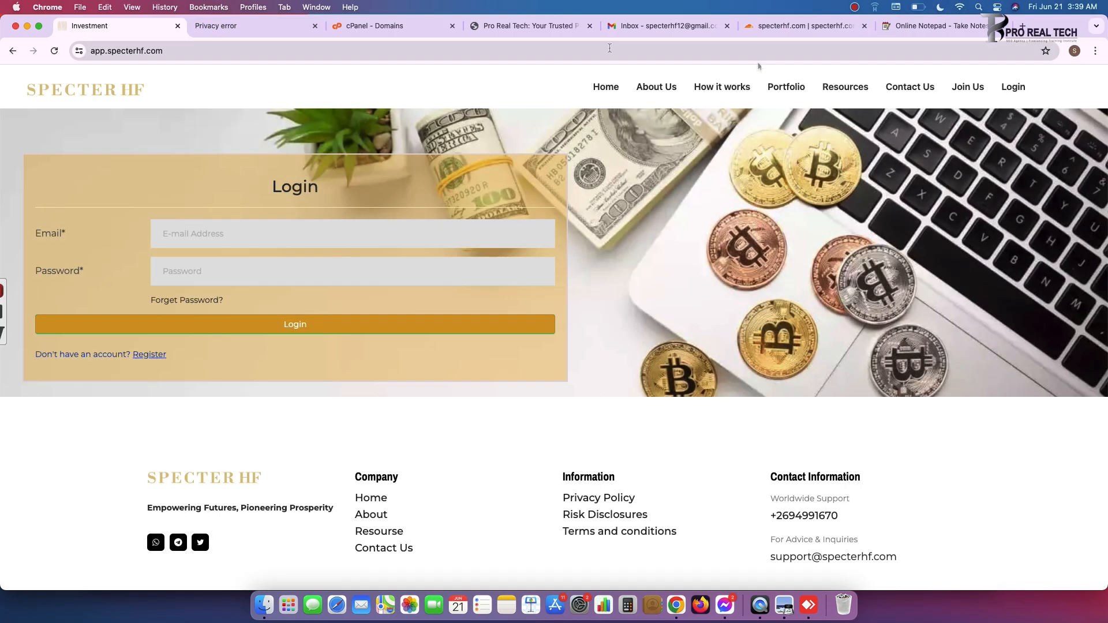
{"action": "left_click", "coordinate": [742, 88]}
{"action": "scroll", "coordinate": [216, 125], "scroll_direction": "down", "scroll_amount": 2}
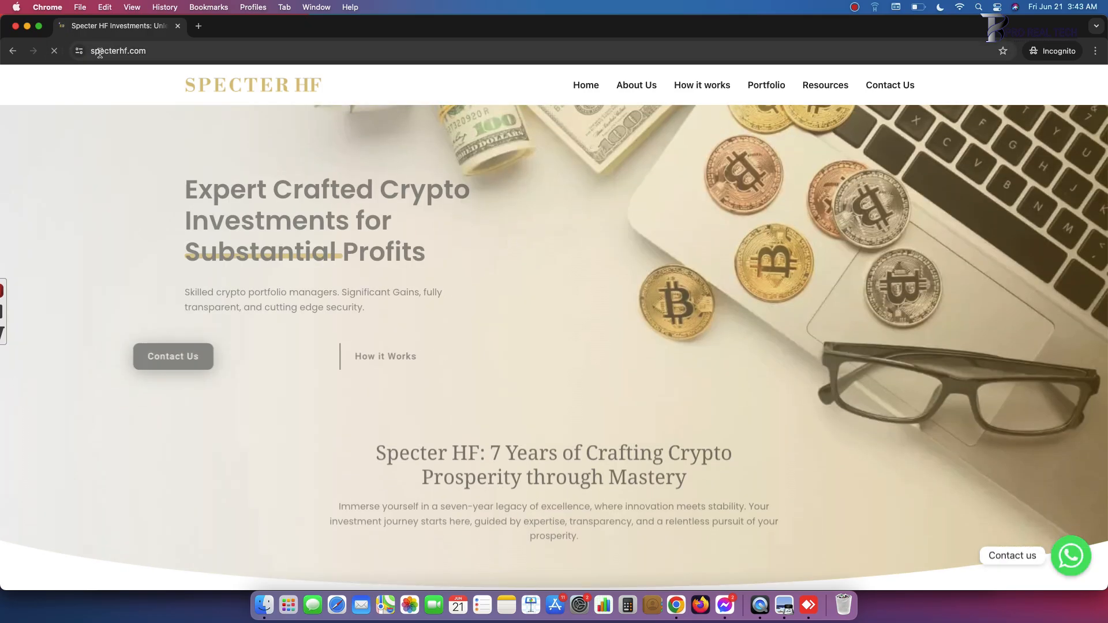
{"action": "left_click", "coordinate": [80, 51]}
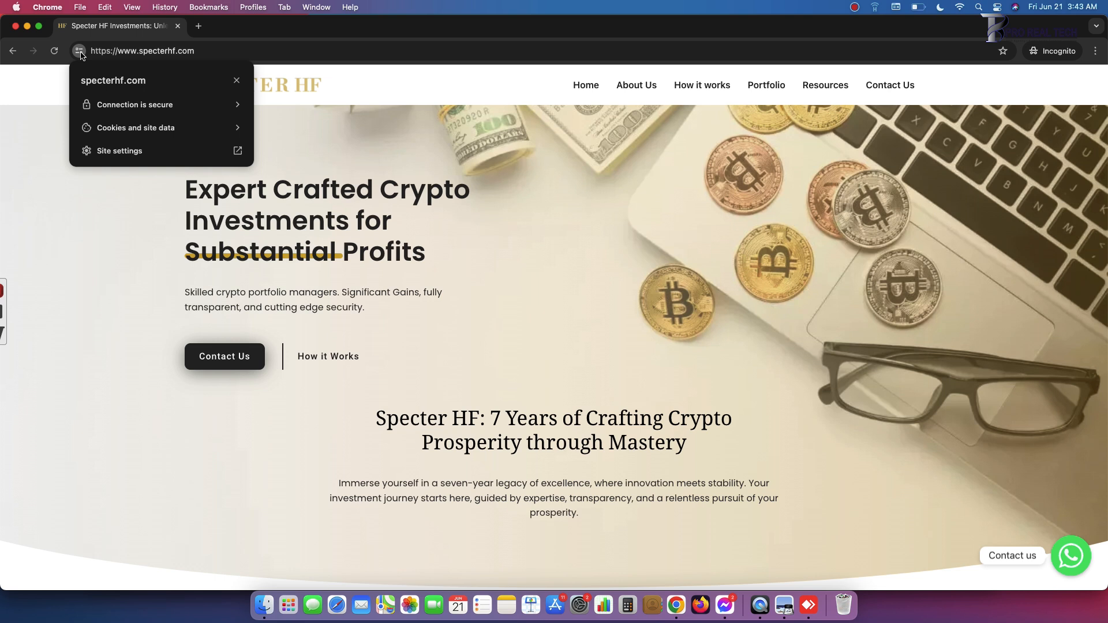
{"action": "left_click", "coordinate": [136, 106]}
{"action": "left_click", "coordinate": [143, 51]}
{"action": "left_click", "coordinate": [198, 26]}
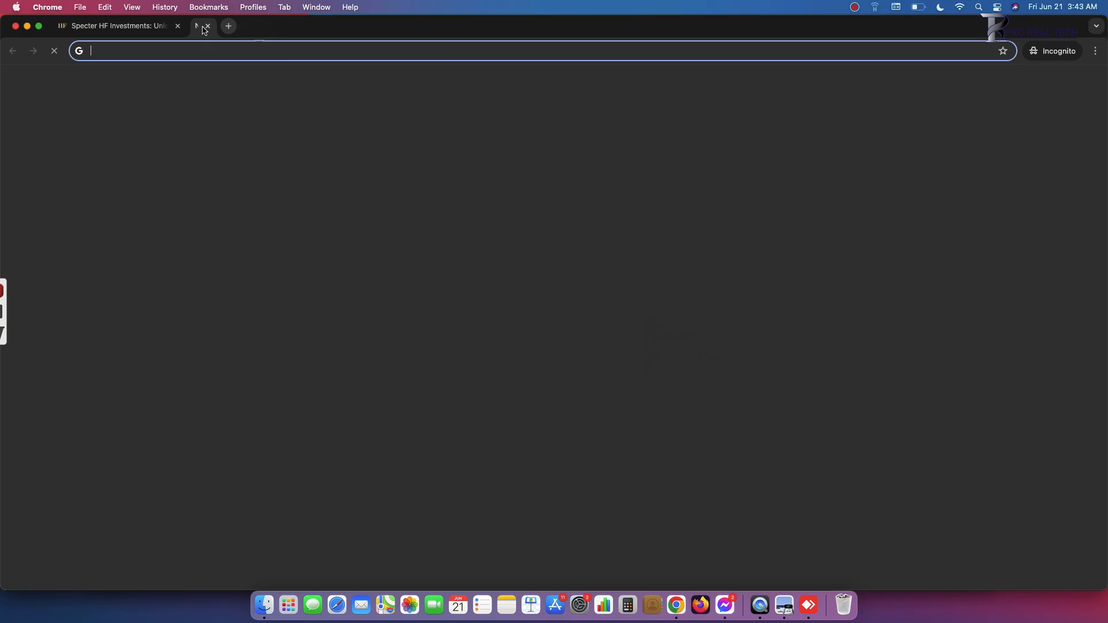
{"action": "key", "text": "super+v"}
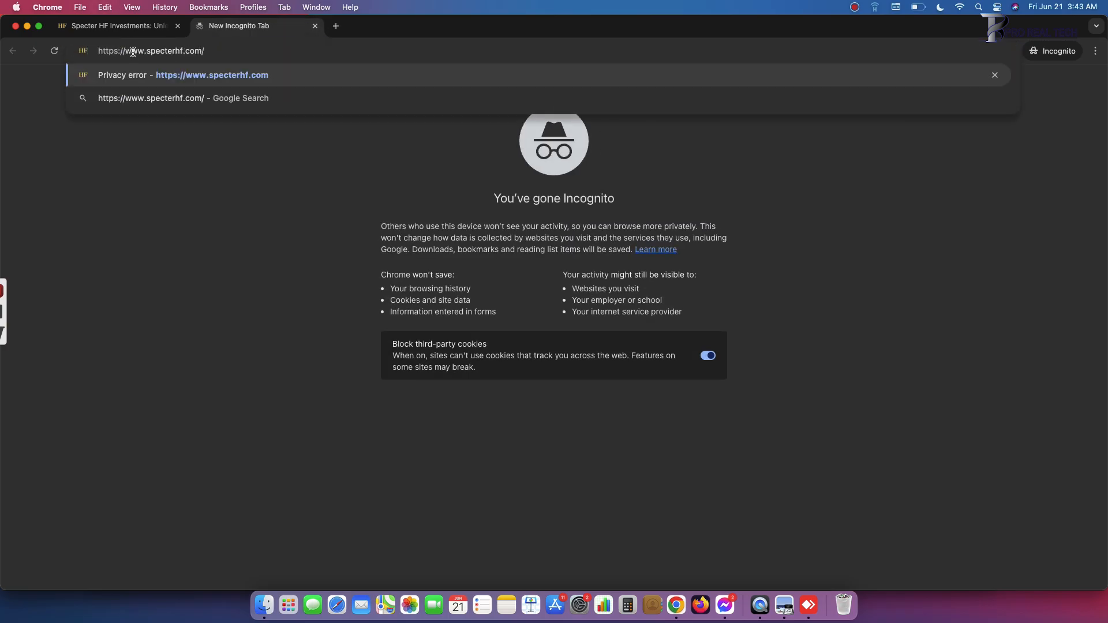
{"action": "double_click", "coordinate": [133, 52]}
{"action": "type", "text": "app"}
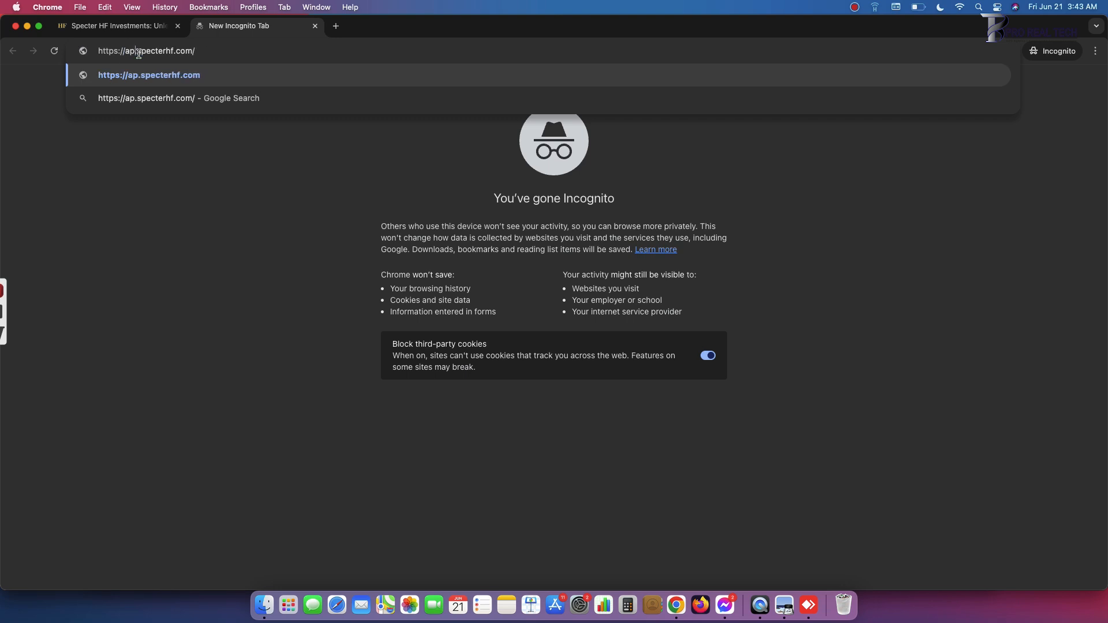
{"action": "key", "text": "Return"}
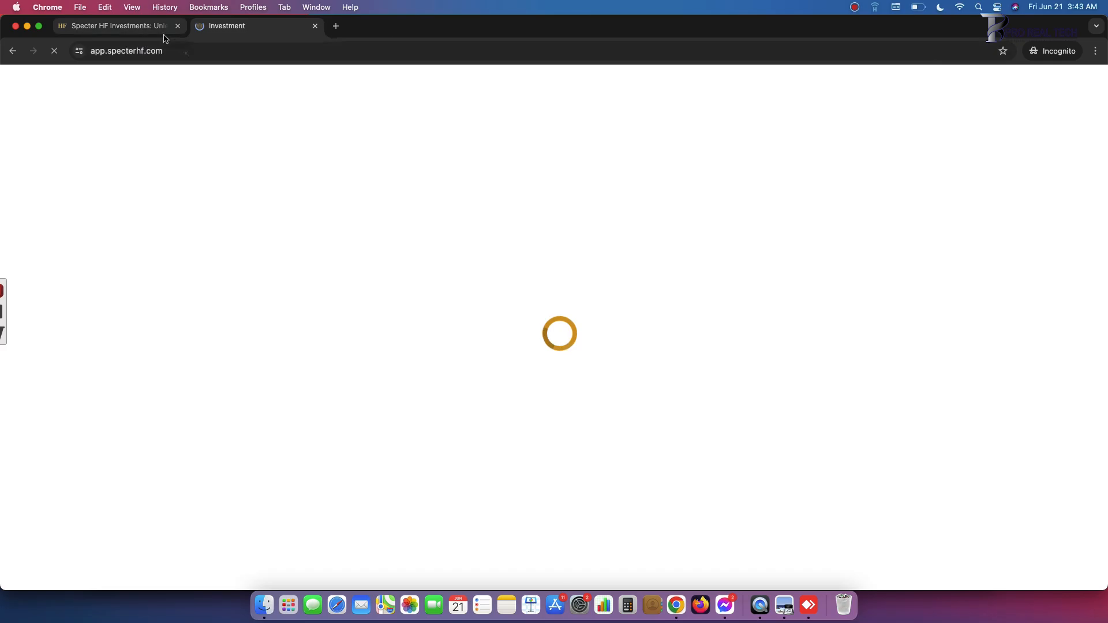
{"action": "left_click", "coordinate": [139, 51]}
{"action": "left_click", "coordinate": [79, 51]}
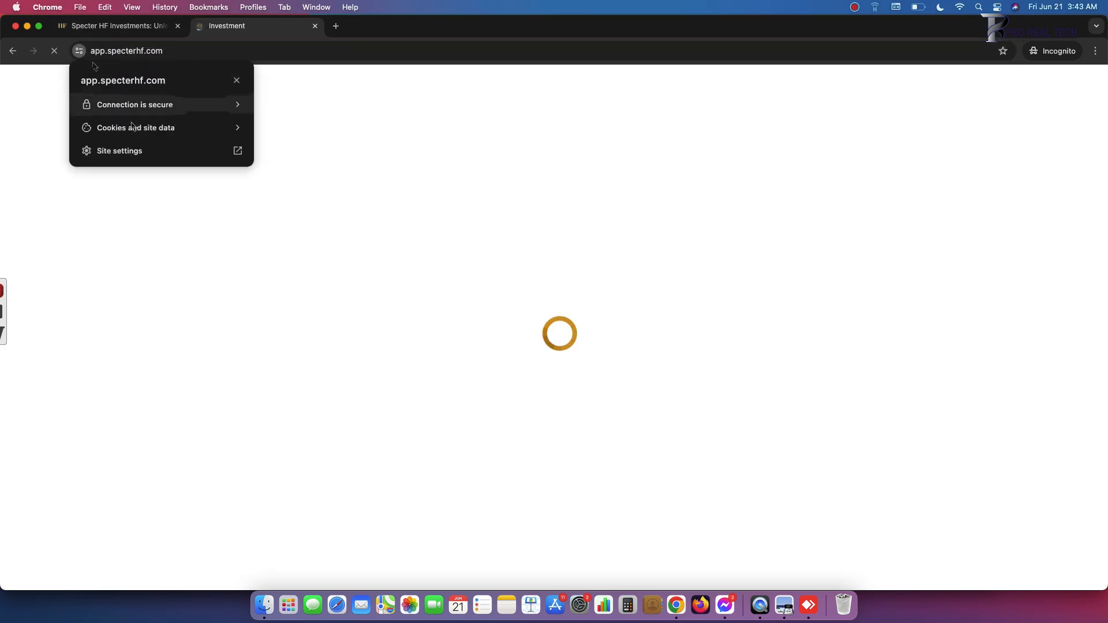
{"action": "left_click", "coordinate": [127, 26]}
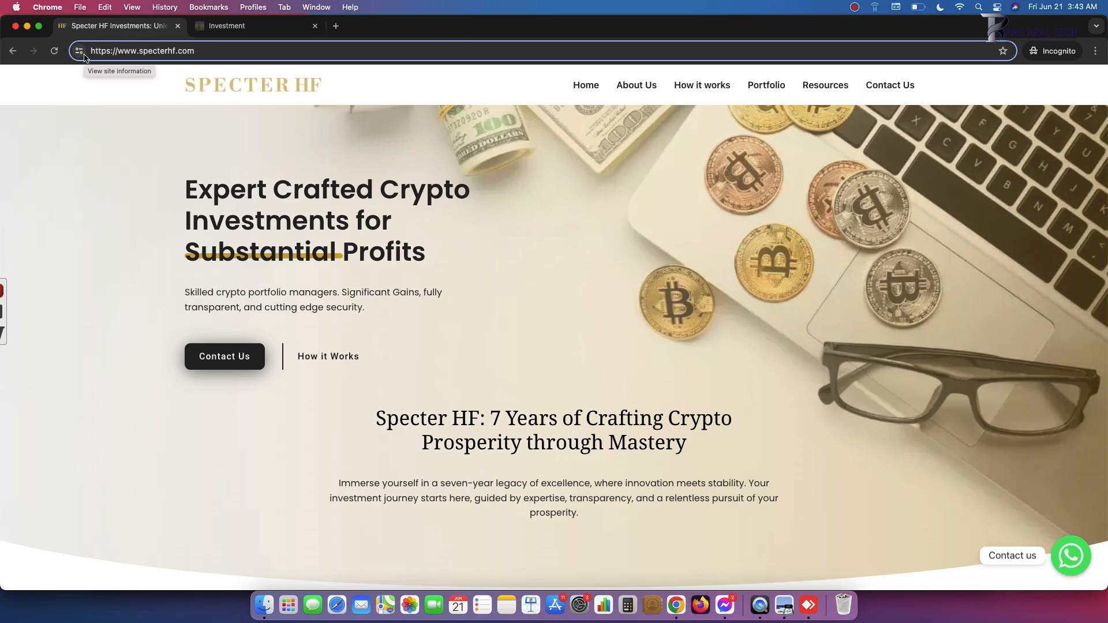
{"action": "left_click", "coordinate": [84, 55]}
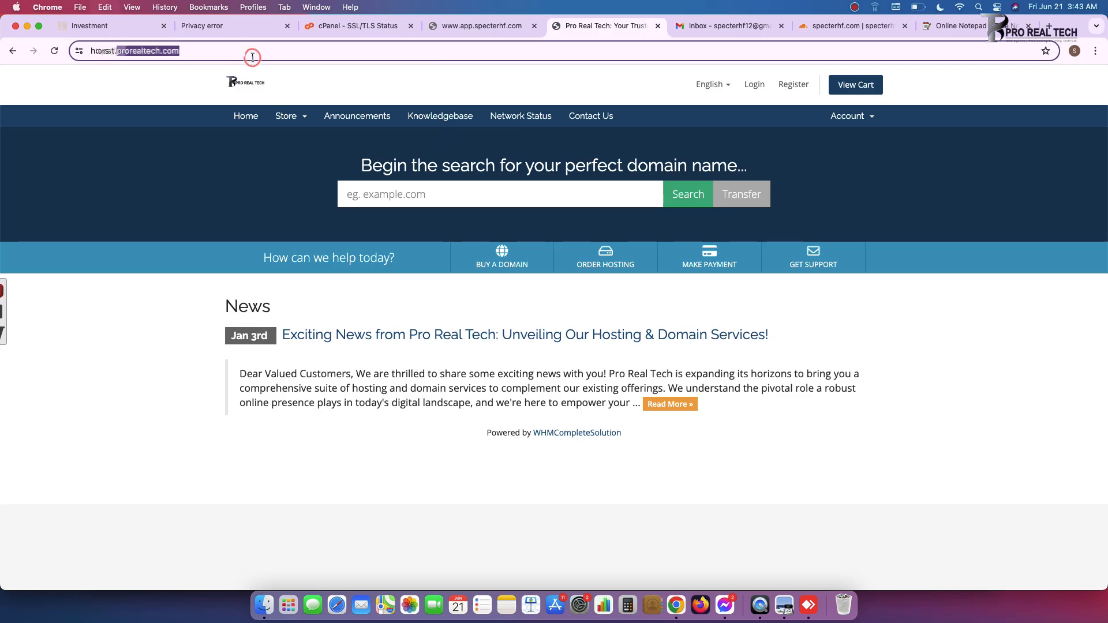
- Open prorealtech.com in a new tab of the regular browser window and go to its Website Domain & Hosting Service
{"action": "key", "text": "cmd+t"}
{"action": "type", "text": "prorealtech.com"}
{"action": "key", "text": "Return"}
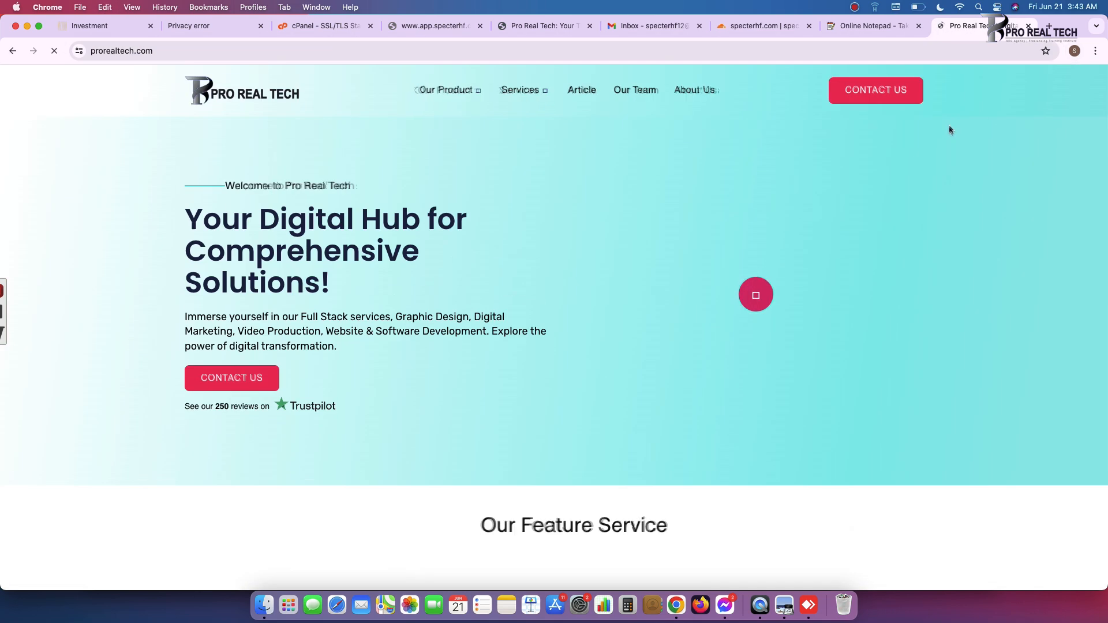
{"action": "mouse_move", "coordinate": [515, 94]}
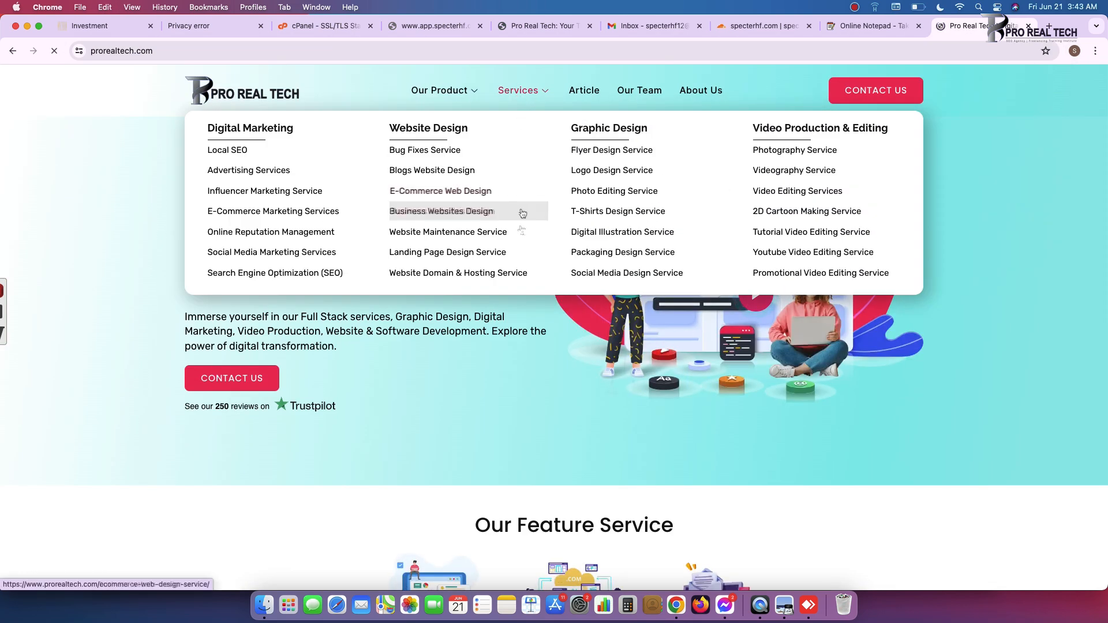
{"action": "left_click", "coordinate": [484, 278]}
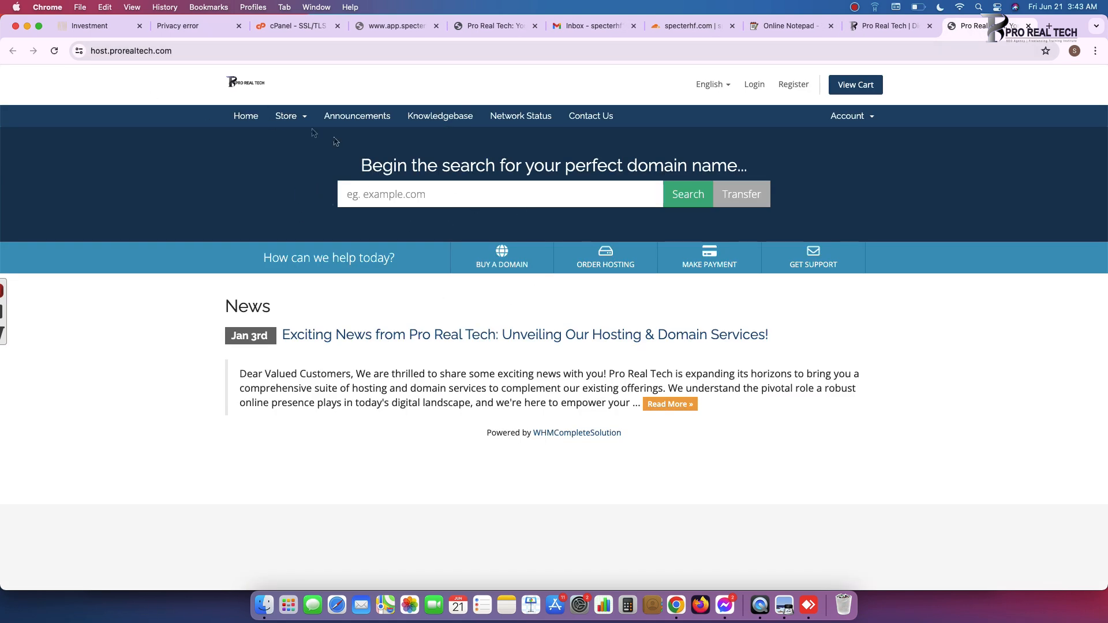
- Look through the Website Hosting and Ecommerce Hosting plans in the Pro Real Tech store, ending on Website Hosting
{"action": "left_click", "coordinate": [286, 116]}
{"action": "left_click", "coordinate": [331, 137]}
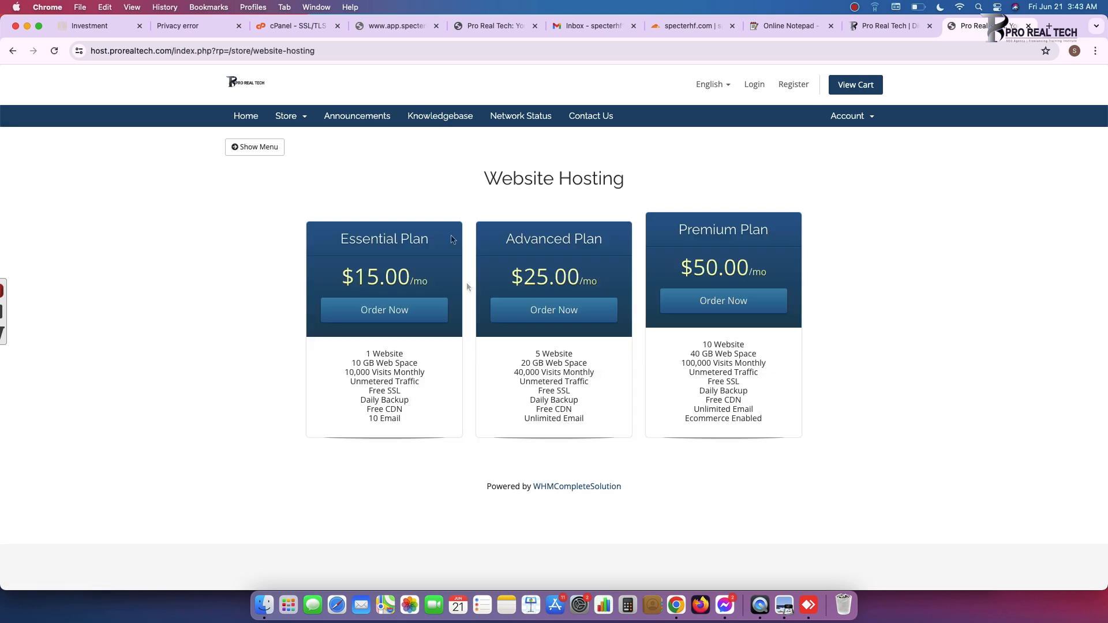
{"action": "left_click", "coordinate": [287, 116]}
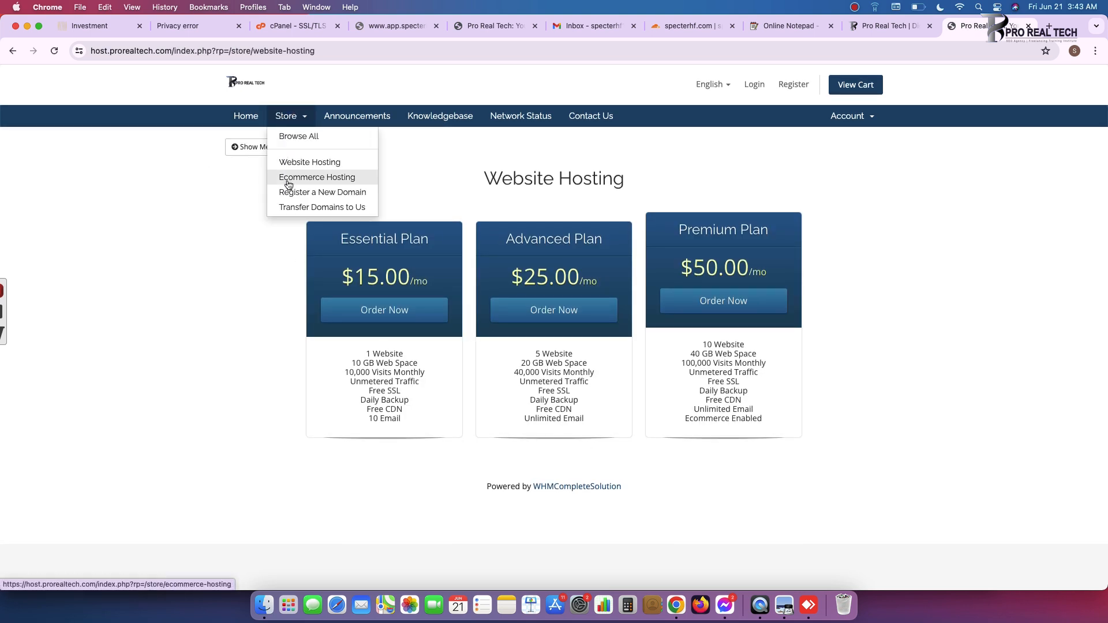
{"action": "left_click", "coordinate": [321, 183]}
{"action": "left_click", "coordinate": [288, 116]}
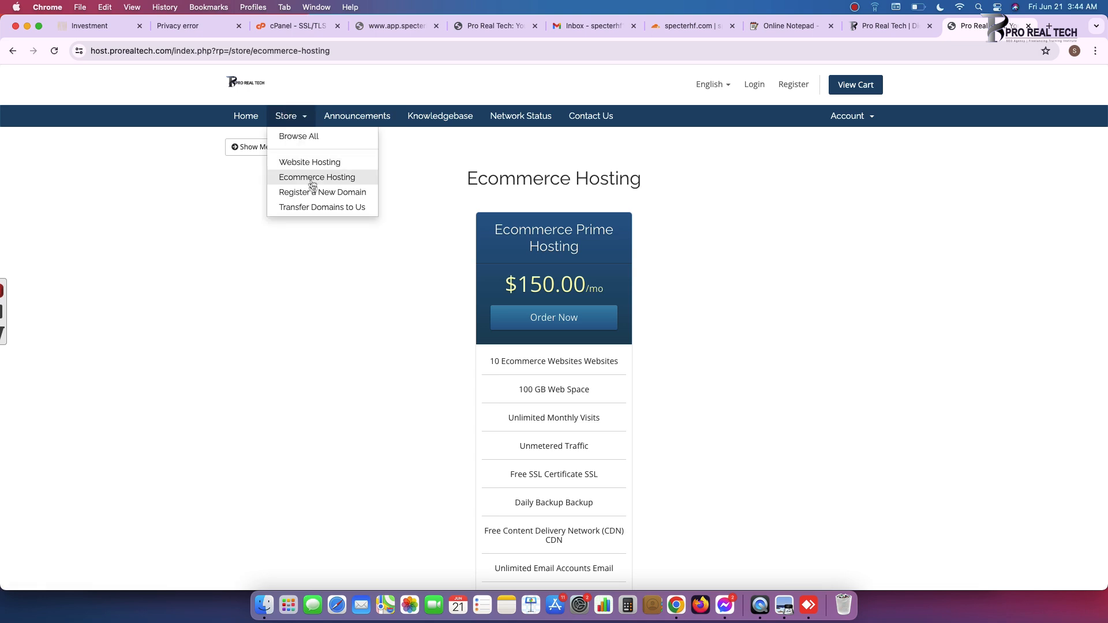
{"action": "left_click", "coordinate": [300, 163]}
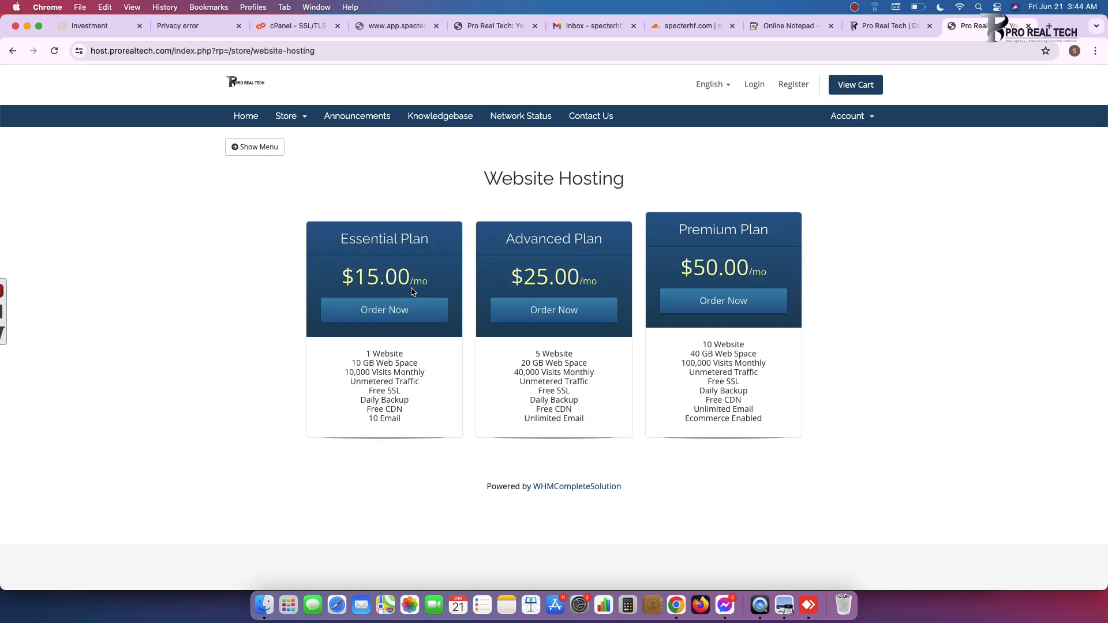